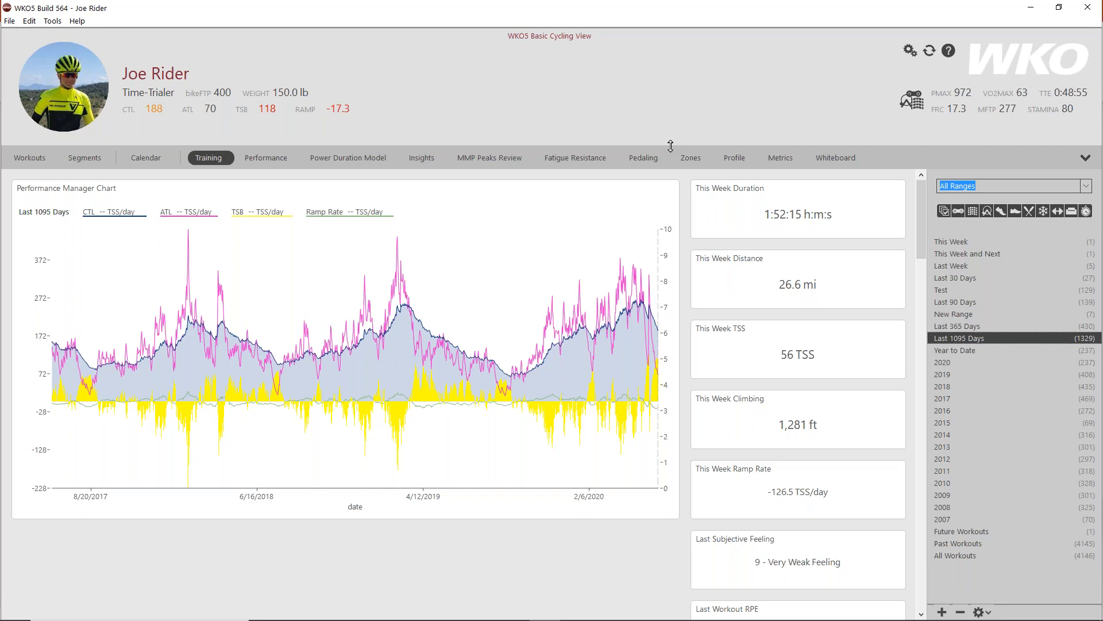
- Shrink the athlete header to its most compact height and restore it to full size
drag(671, 146, 670, 97)
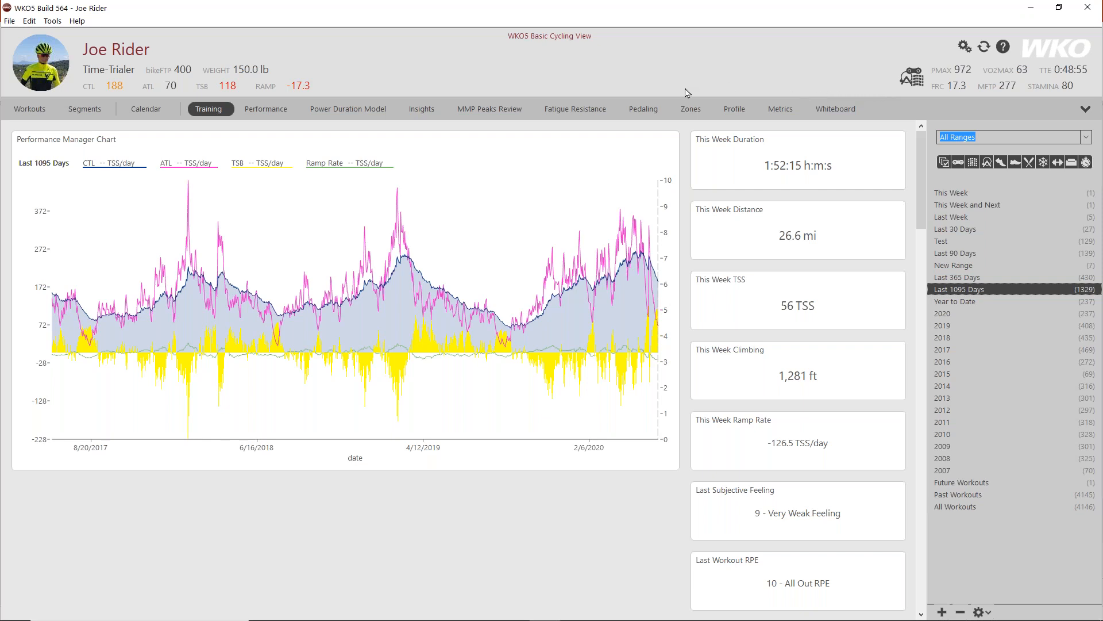
drag(669, 97, 670, 58)
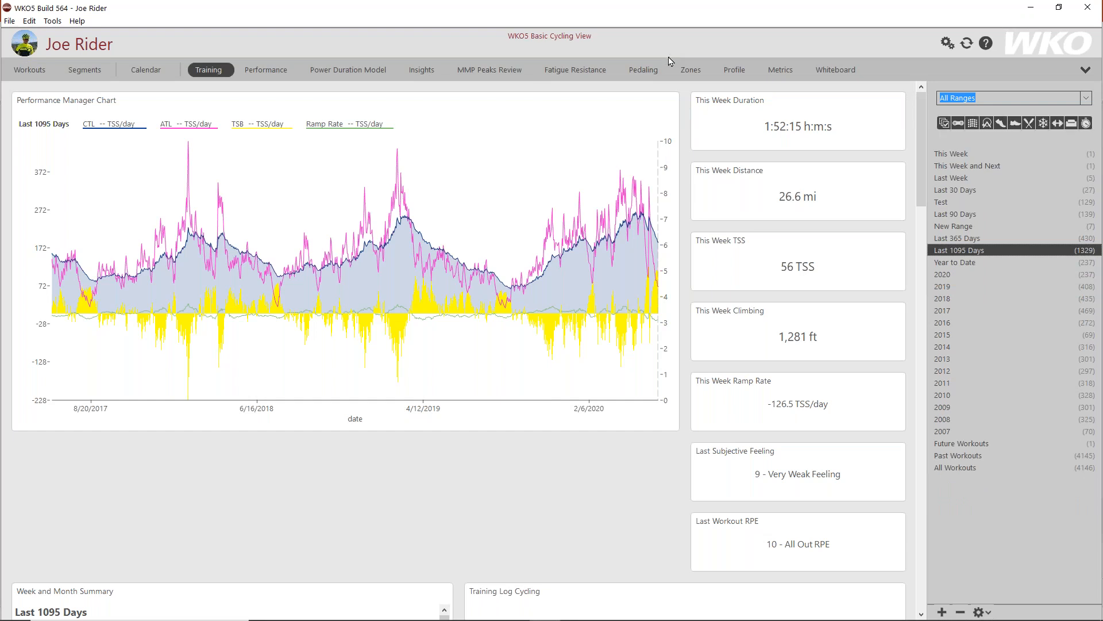
drag(670, 62, 671, 154)
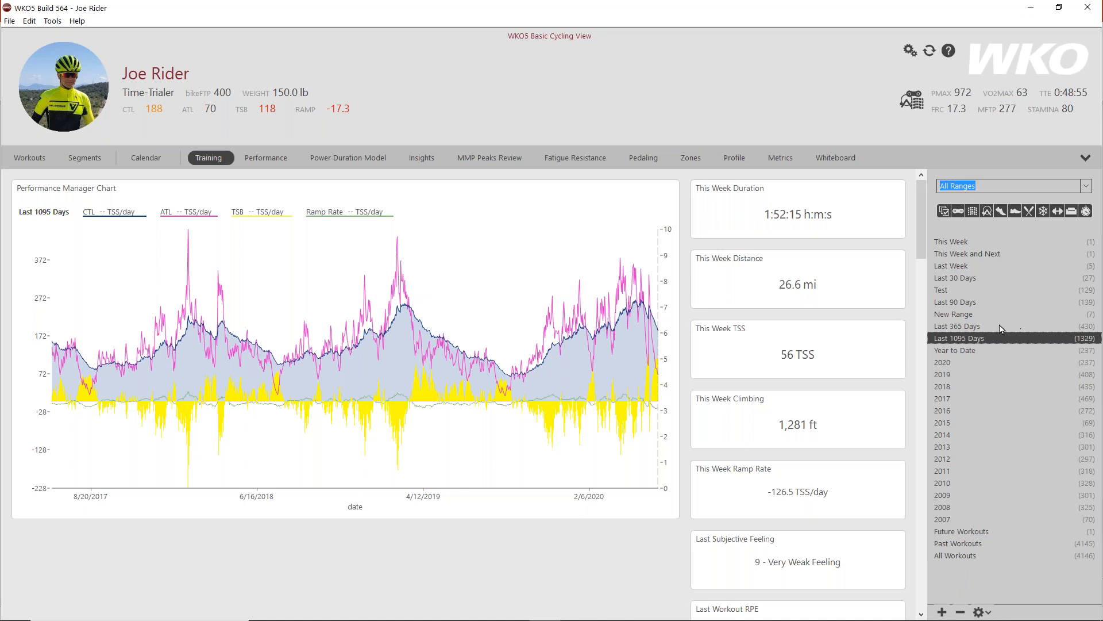
- Open the current athlete's details page and expand the list of all athletes
mouse_move(586, 293)
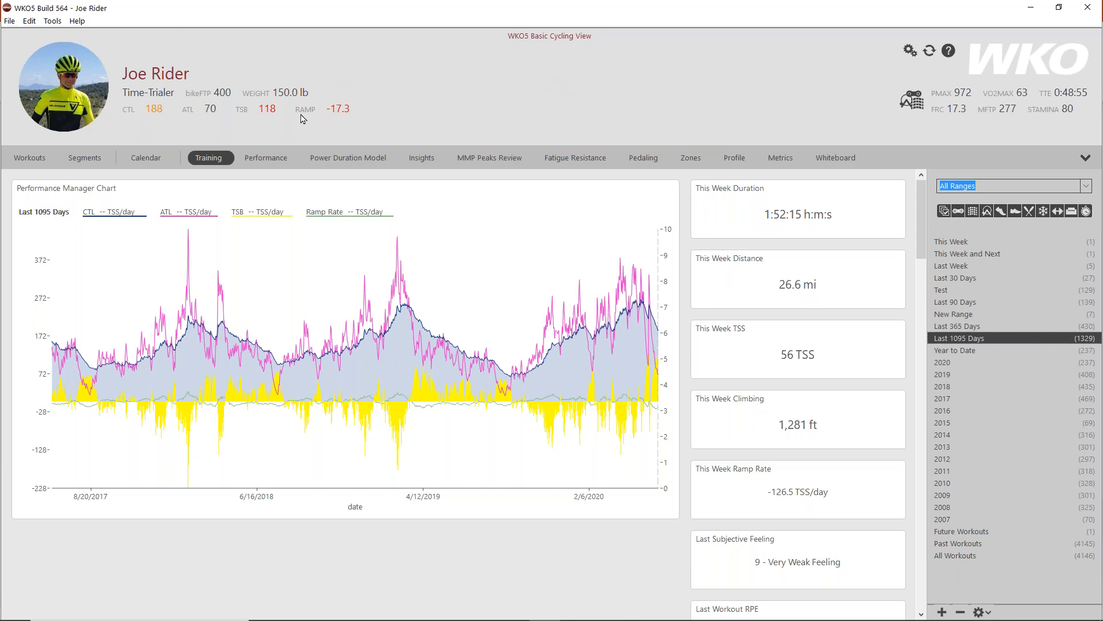
mouse_move(201, 82)
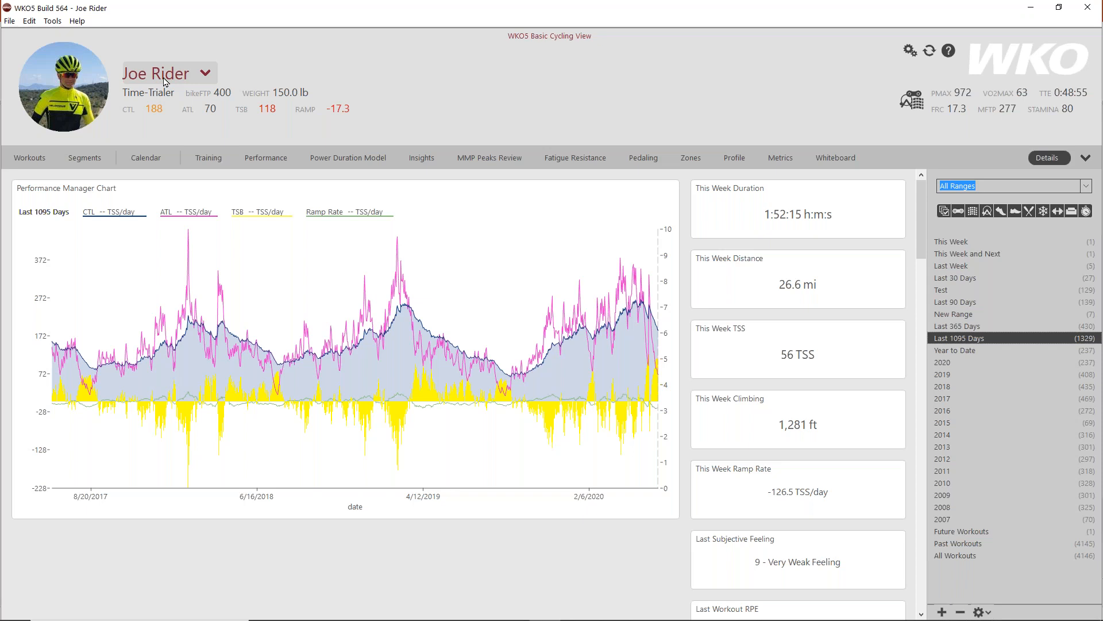
click(164, 81)
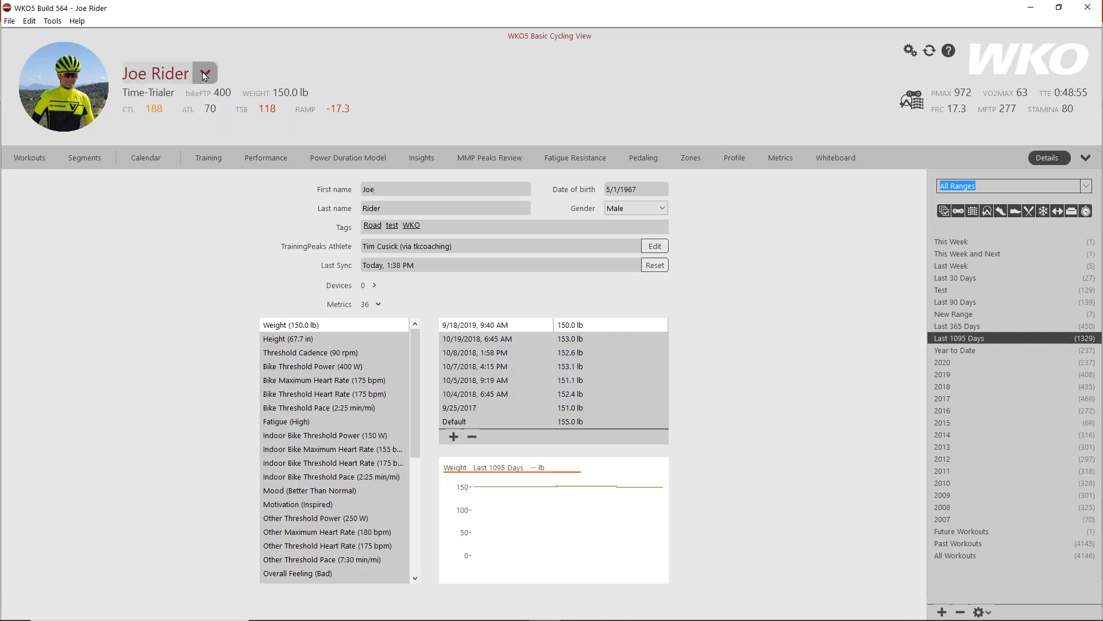
click(205, 75)
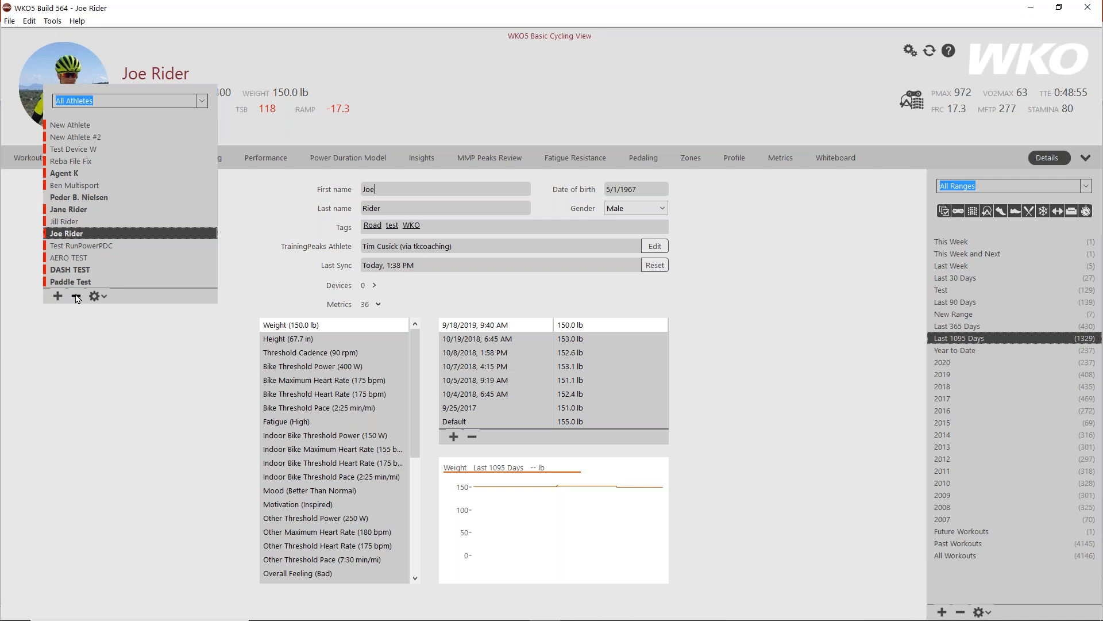
- Show both the PMC metrics and the PD metrics under each name in the athlete list
click(104, 297)
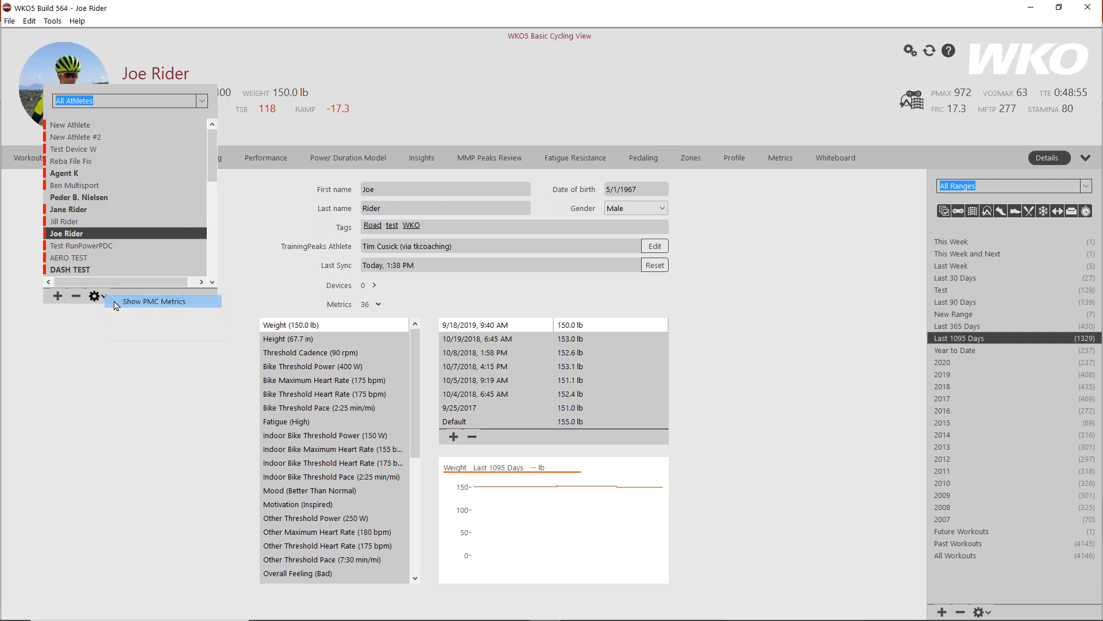
click(114, 302)
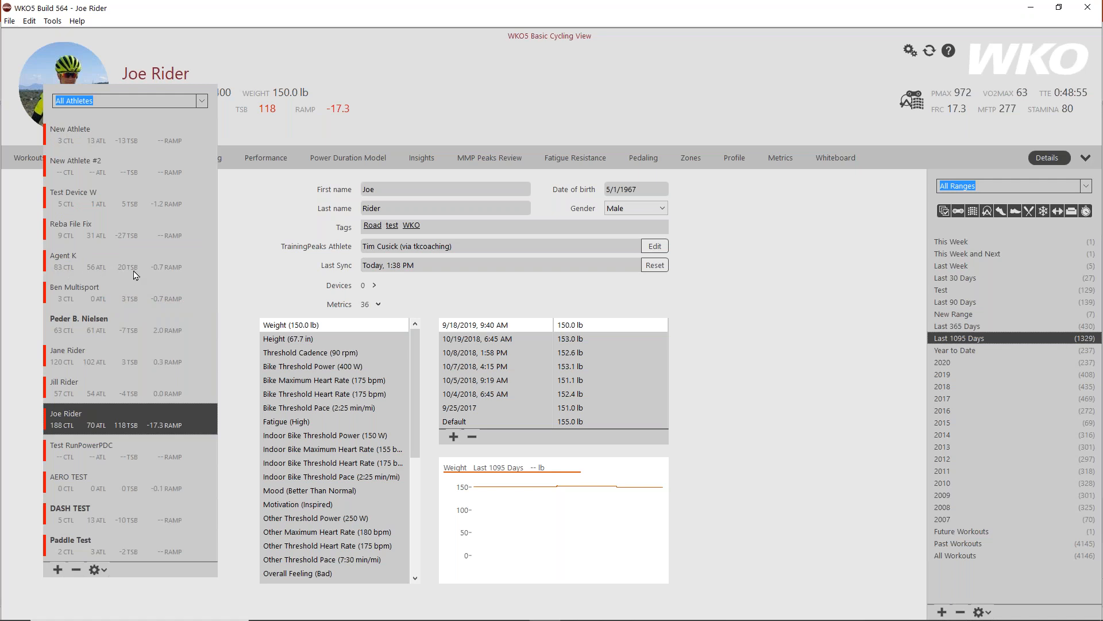
click(104, 569)
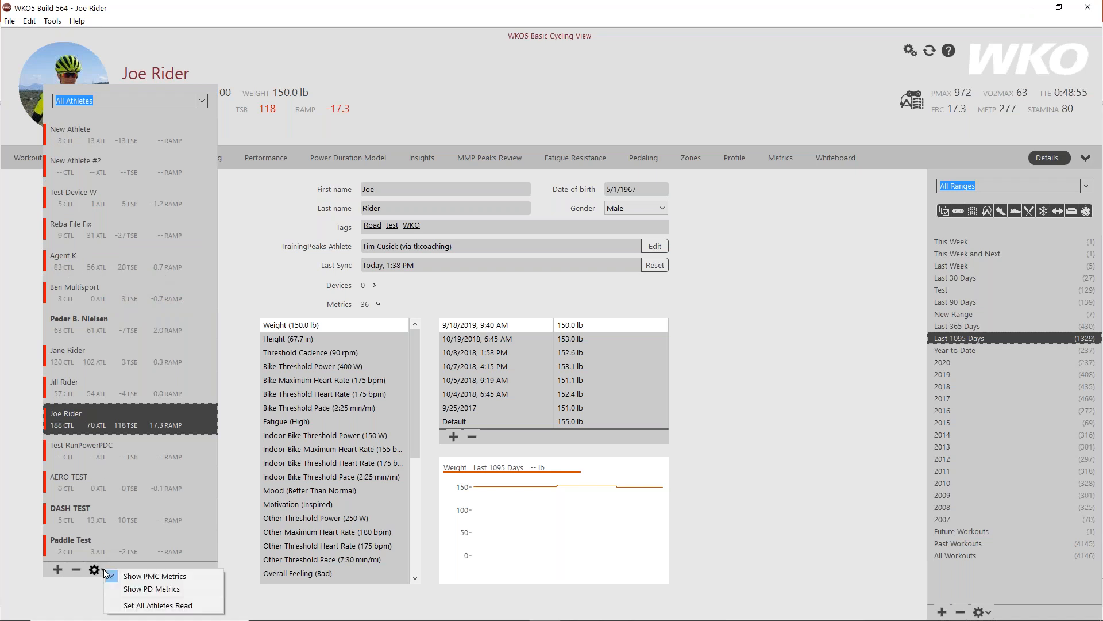
click(117, 589)
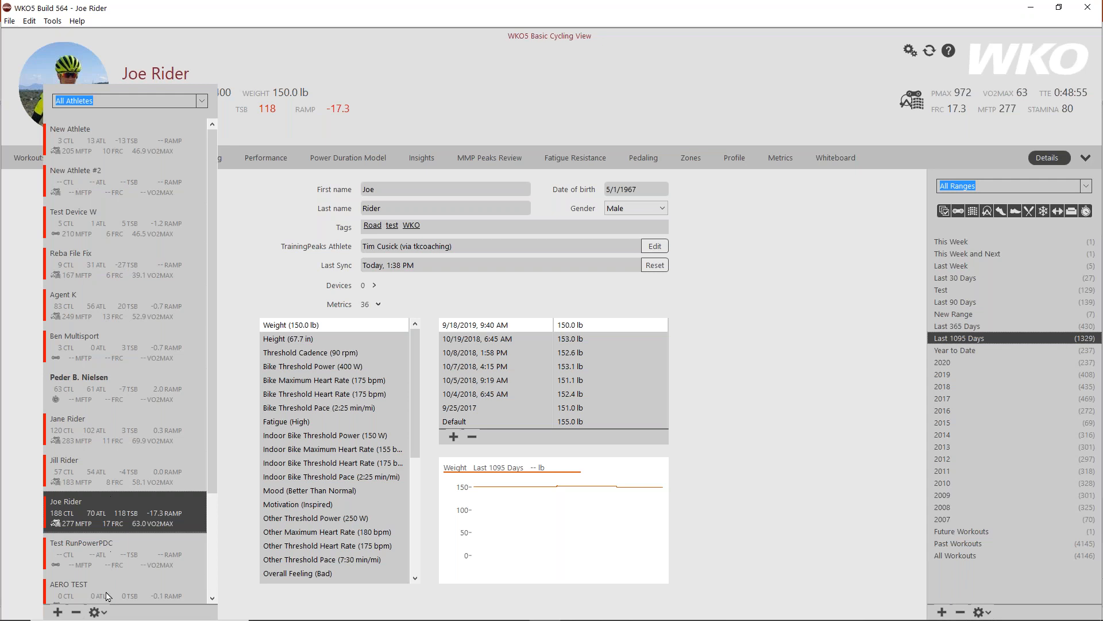
- Hide the PD metrics and the PMC metrics in the athlete list
click(104, 612)
click(117, 585)
click(105, 571)
click(113, 580)
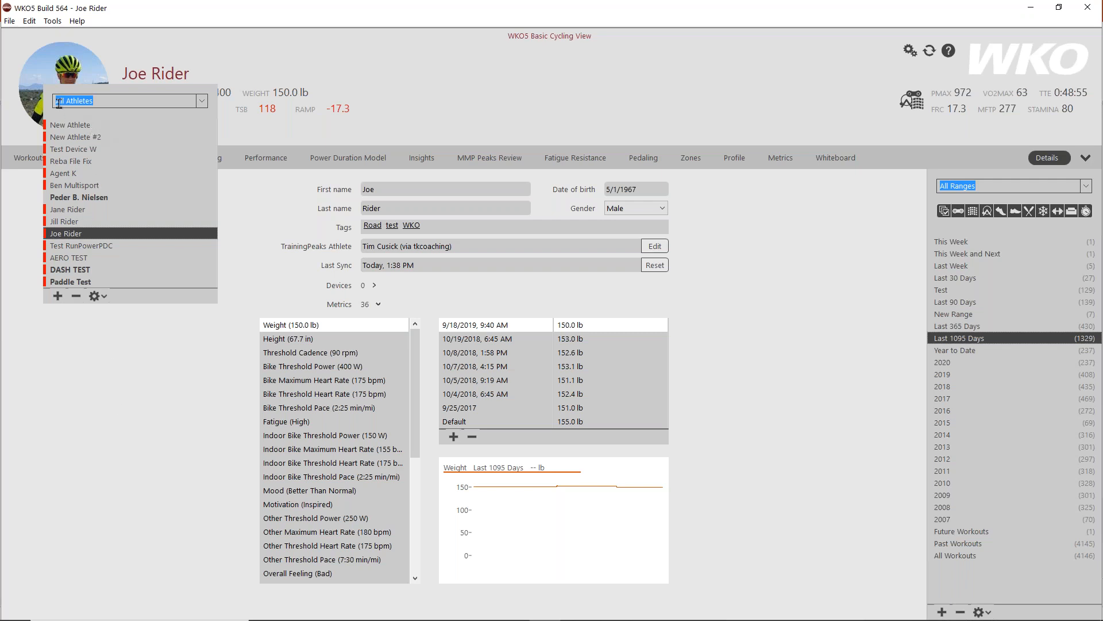
- Filter the athlete list by the Test tag and add the tag "New Test" to the current athlete
click(202, 103)
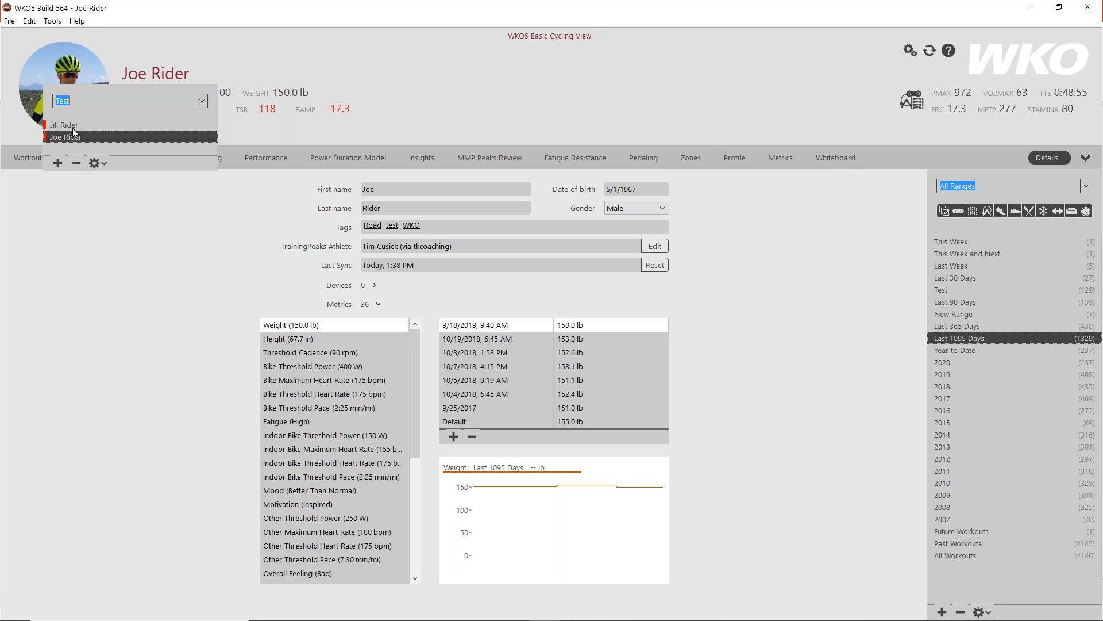
click(427, 225)
text(New Test)
key(Return)
- Reset the athlete list filter to All Athletes and reapply the Test tag filter
click(202, 102)
click(203, 103)
click(202, 103)
click(99, 115)
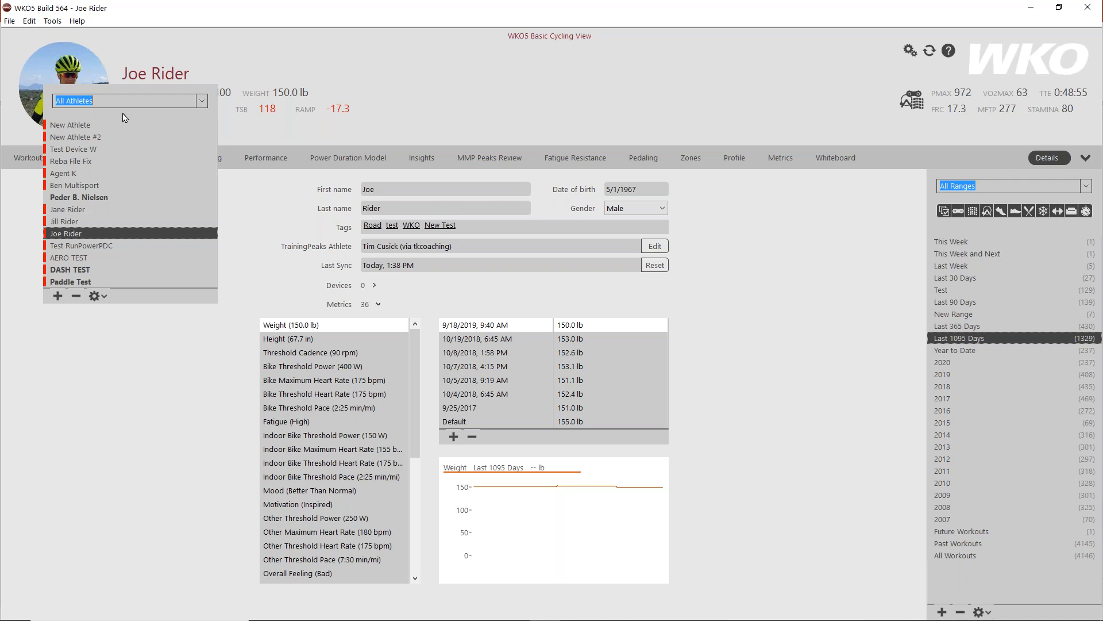
click(201, 102)
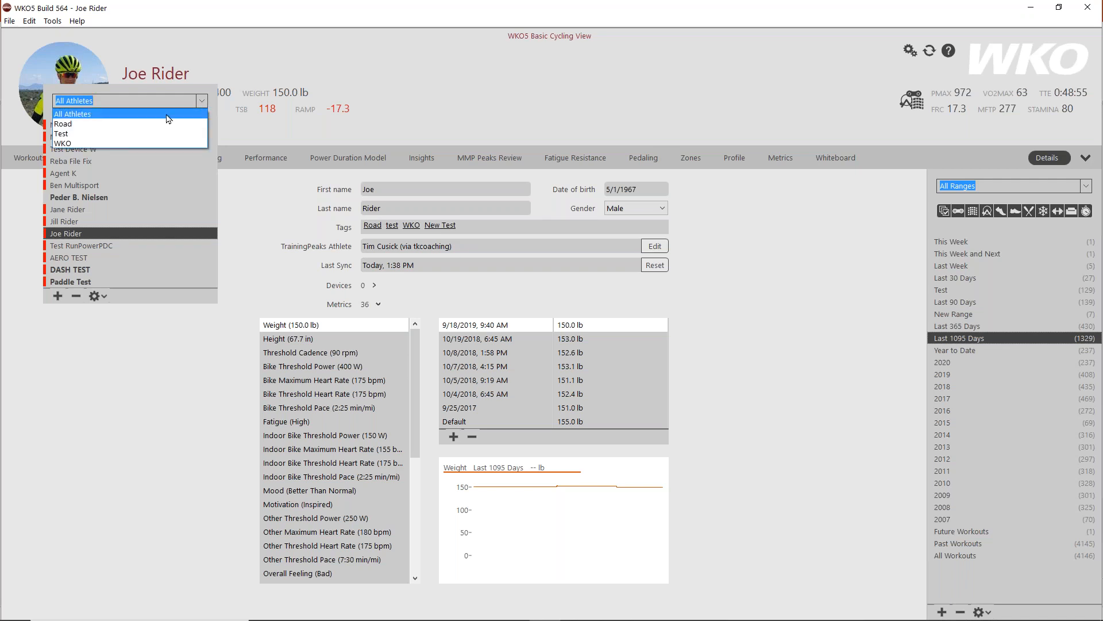
click(90, 133)
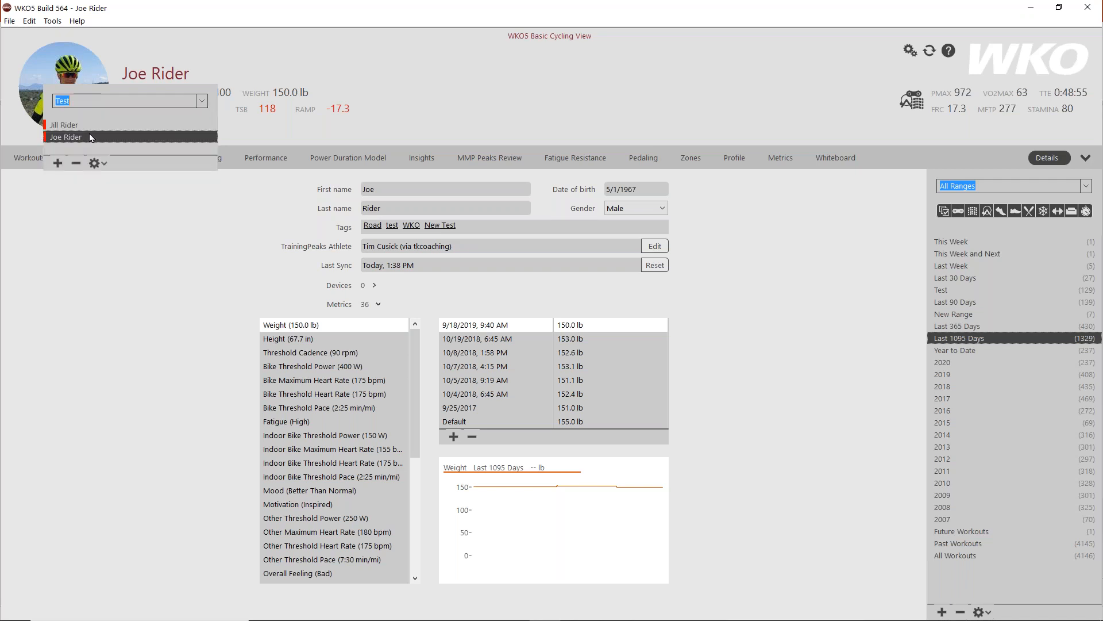
- Filter the athlete list by the WKO tag
click(485, 227)
click(202, 103)
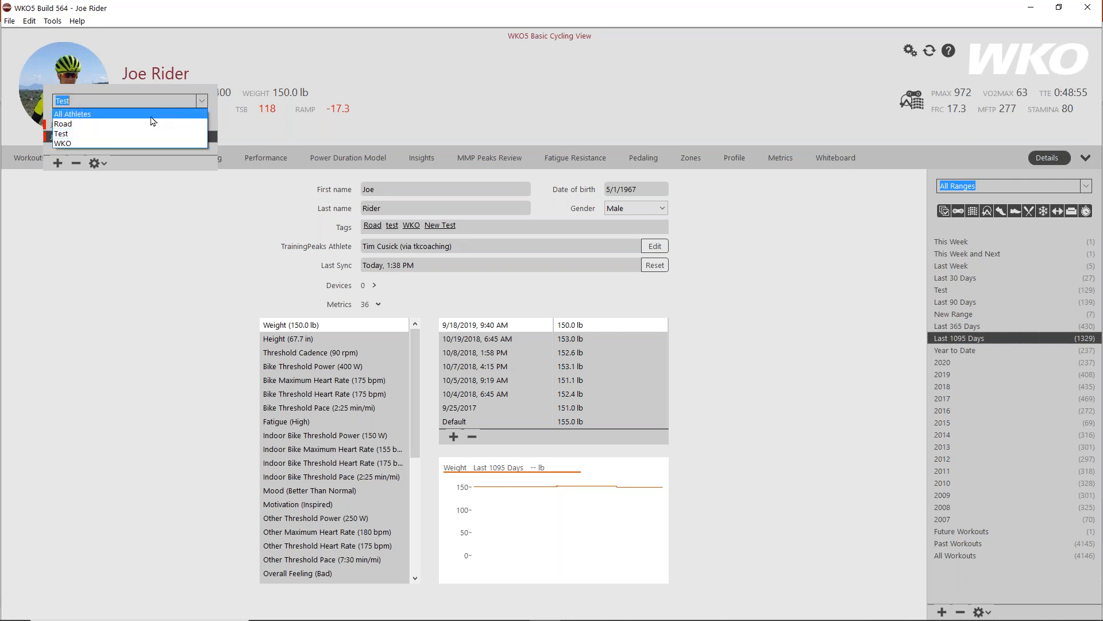
click(112, 143)
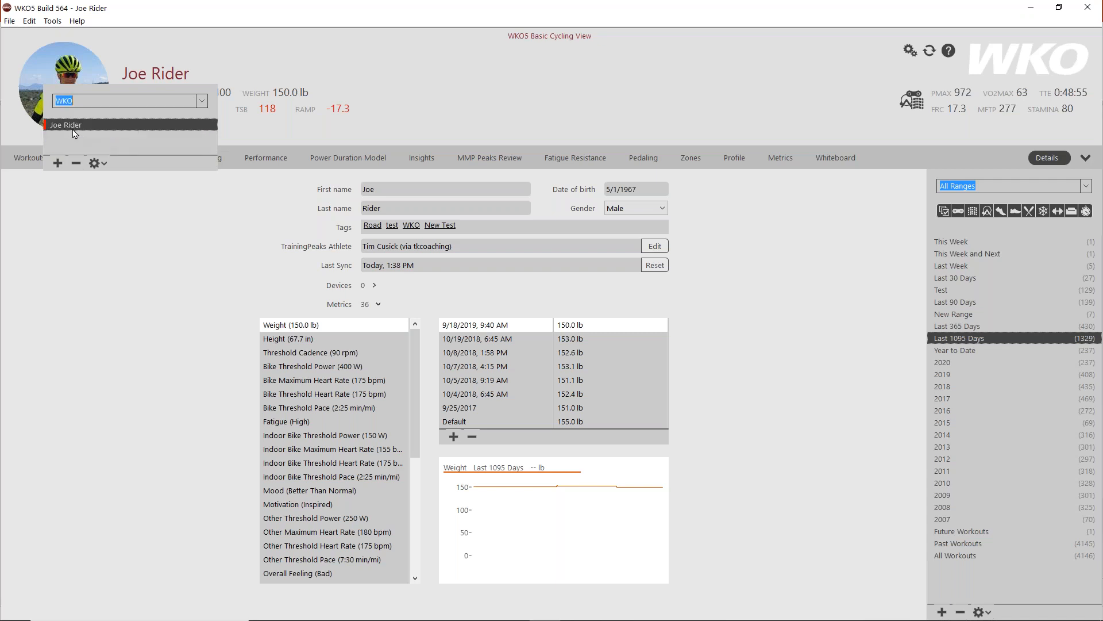
- Switch the athlete list filter to the Test tag and close the list
click(203, 103)
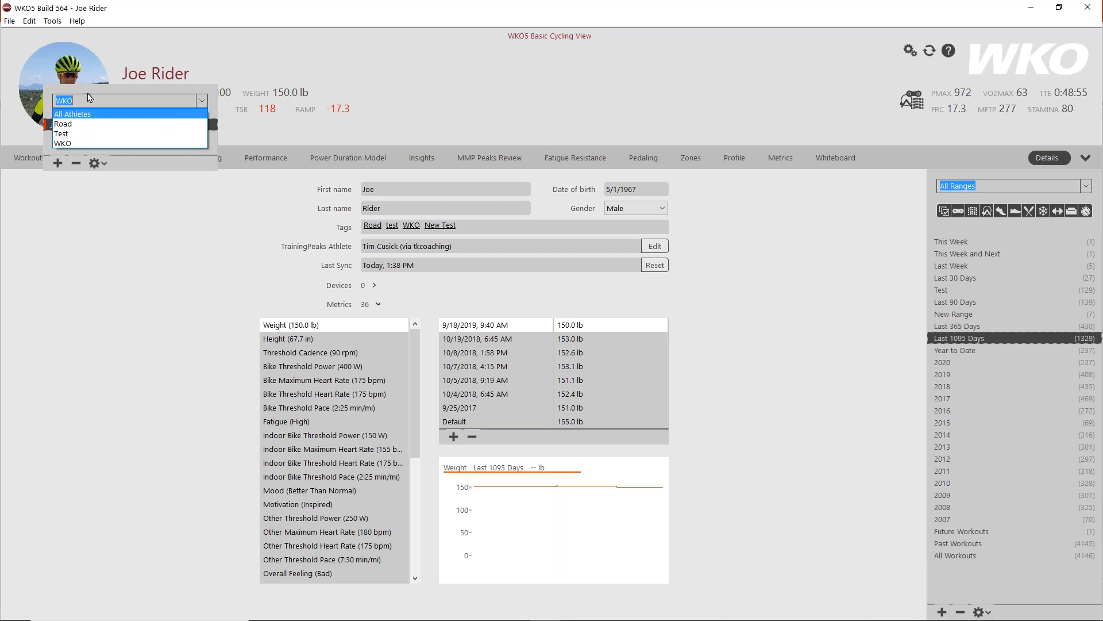
key(Escape)
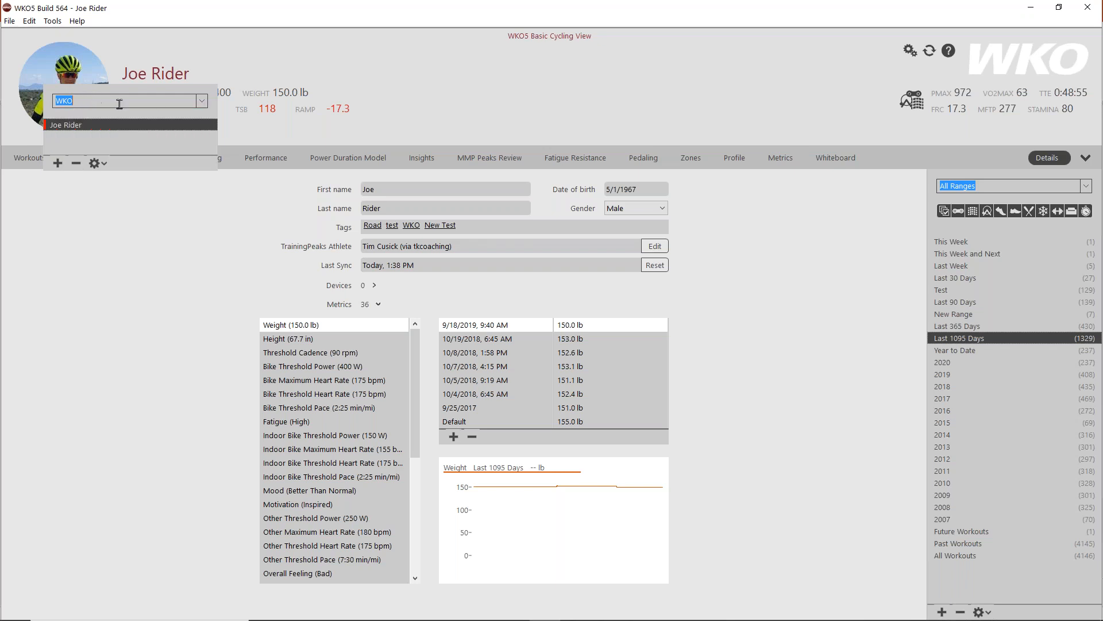
click(202, 102)
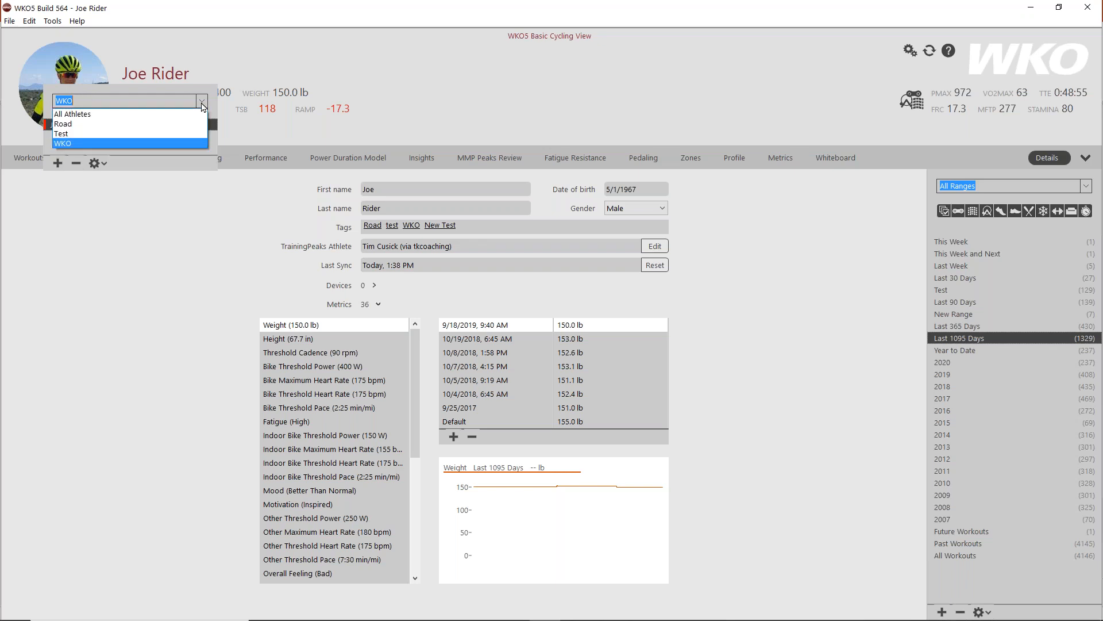
click(148, 133)
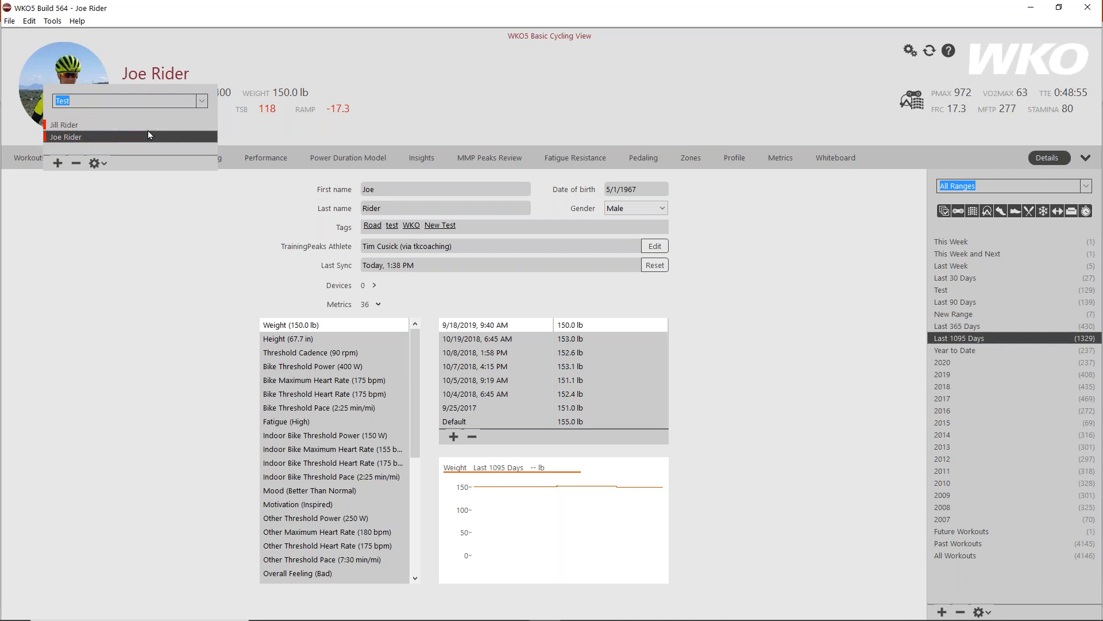
click(177, 186)
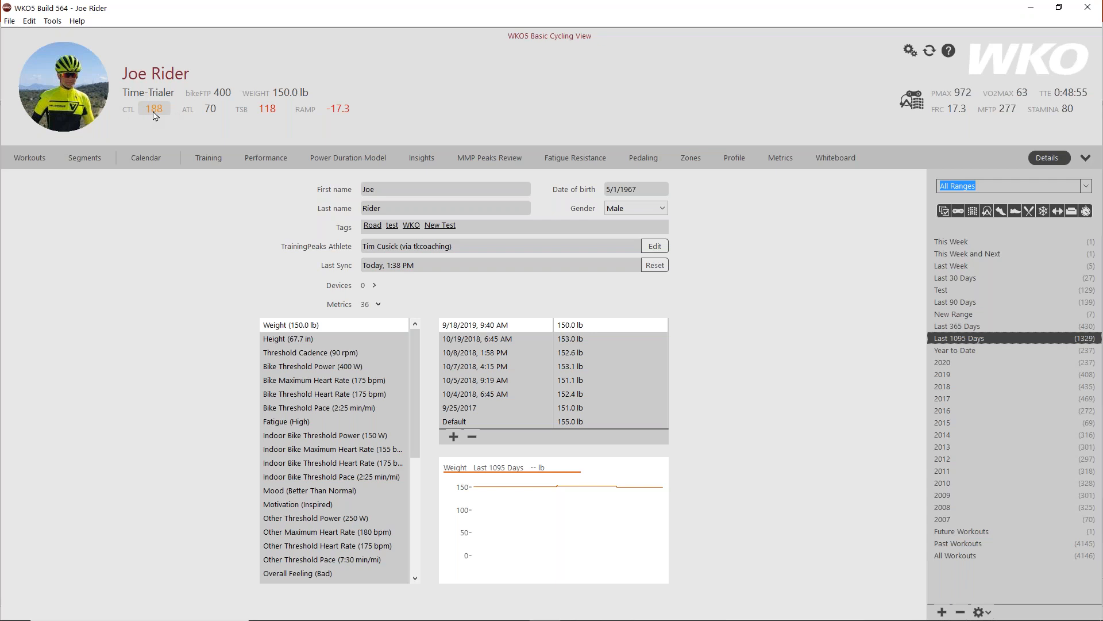
- Set the upper warning threshold for the athlete's ATL to 65 in the ATL preferences
click(212, 114)
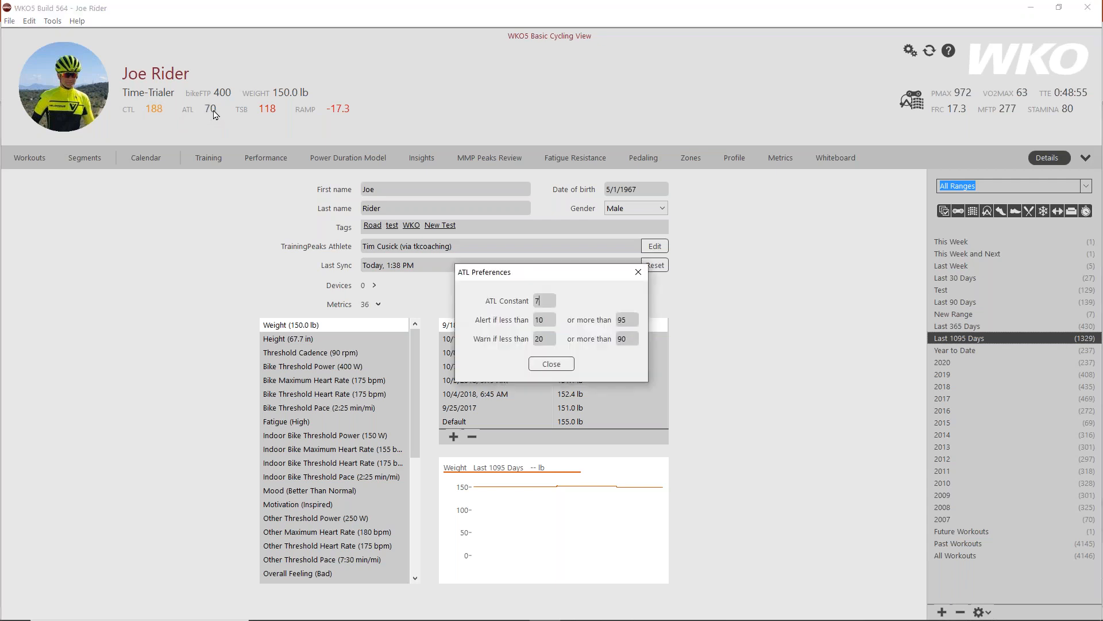
drag(530, 274, 205, 132)
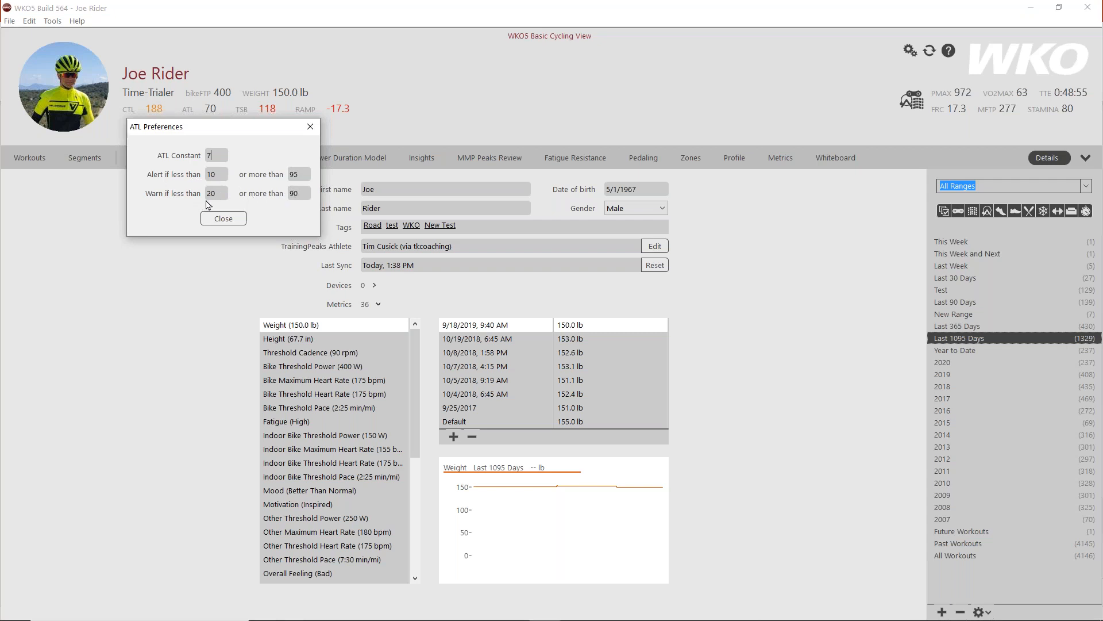
drag(302, 193, 287, 194)
text(65)
click(223, 219)
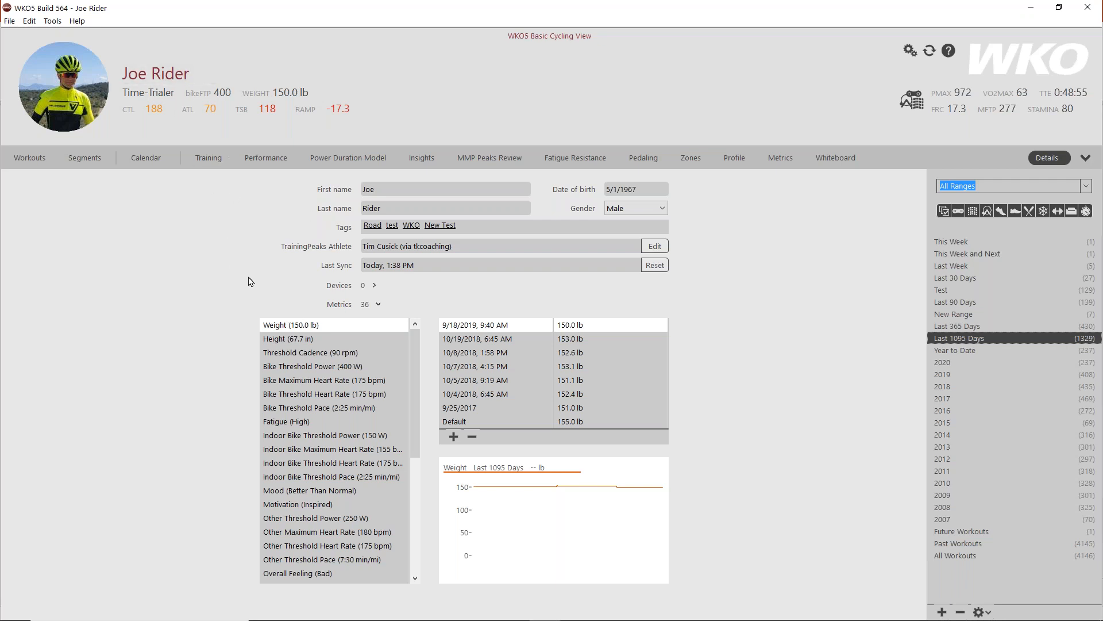
- Look through the athlete's full metrics list, including the threshold, heart rate and wellness entries
scroll(331, 359, down, 4)
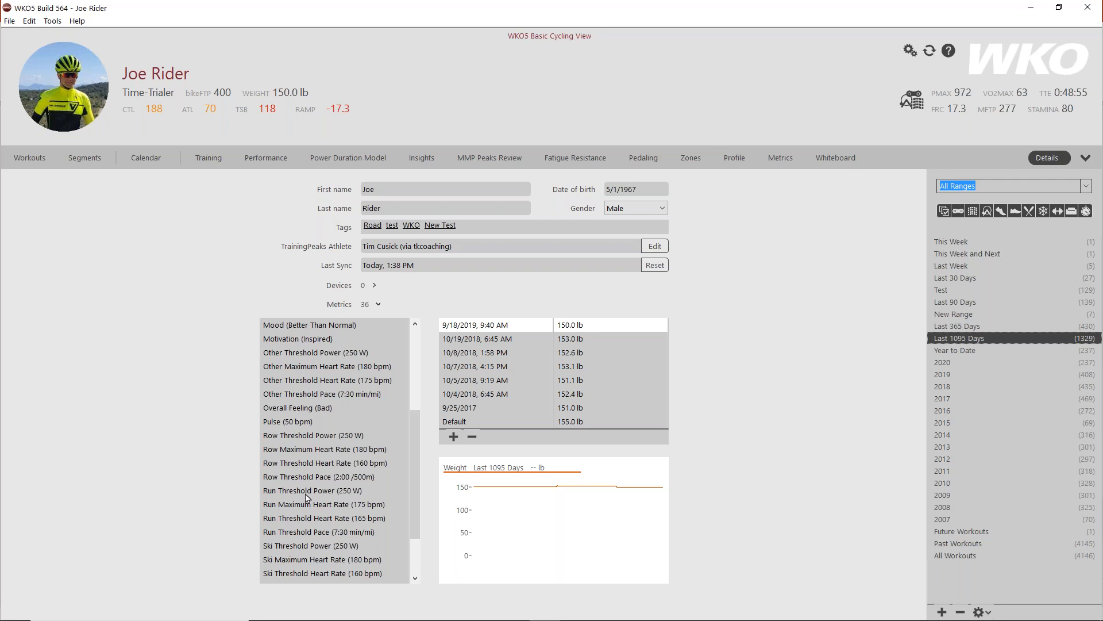
scroll(307, 497, up, 4)
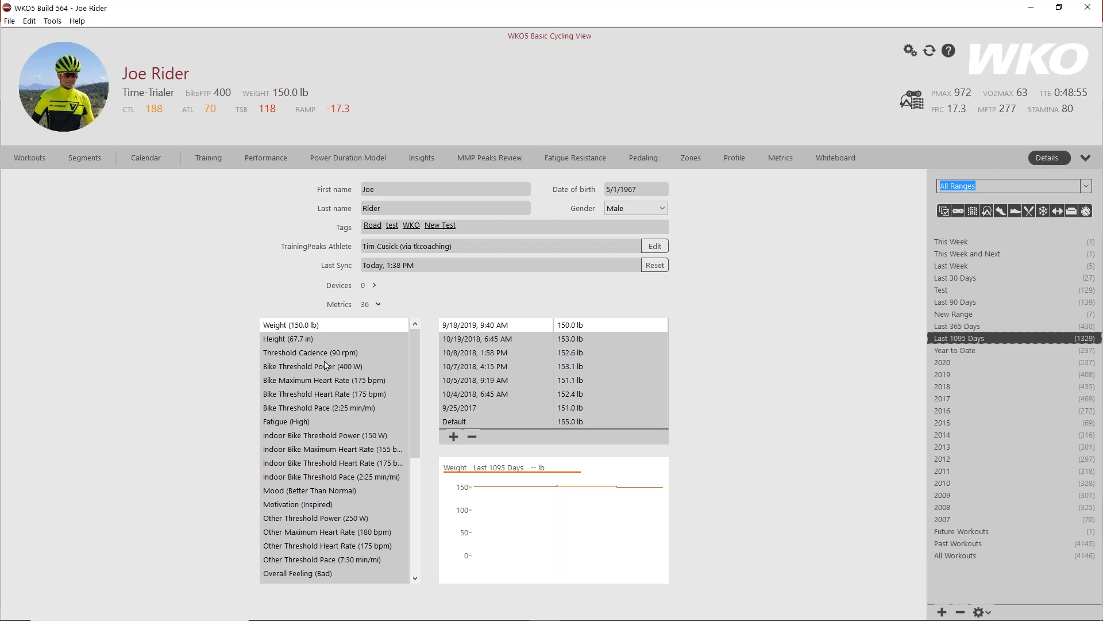
scroll(327, 365, down, 4)
scroll(329, 465, down, 2)
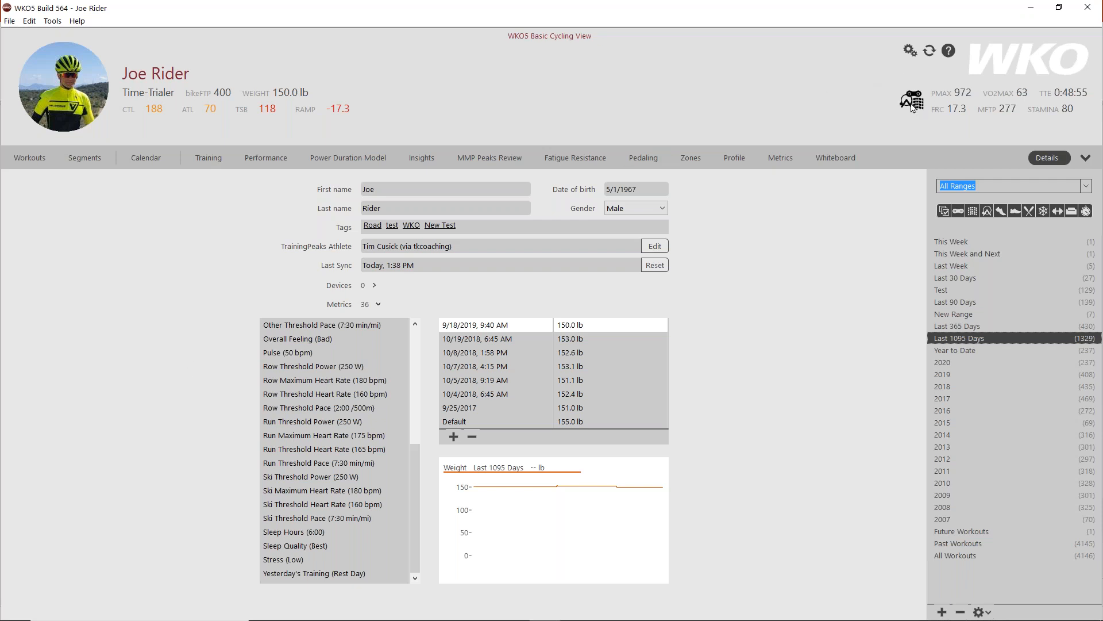
- Show the Training charts for Last 30 Days and switch the date range to Last Week
click(209, 158)
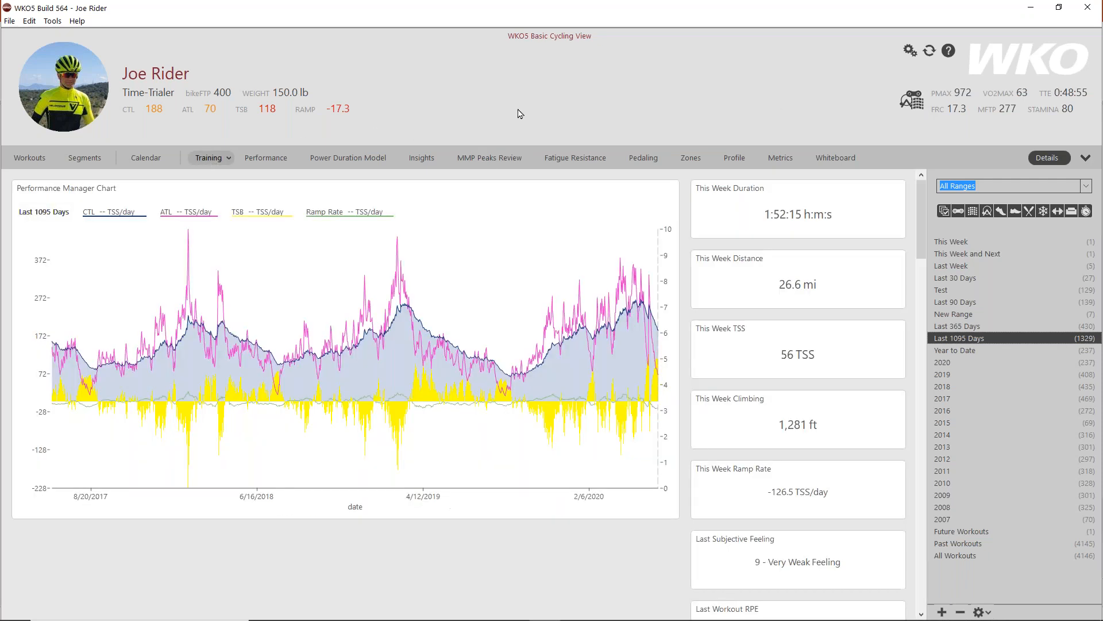
click(954, 278)
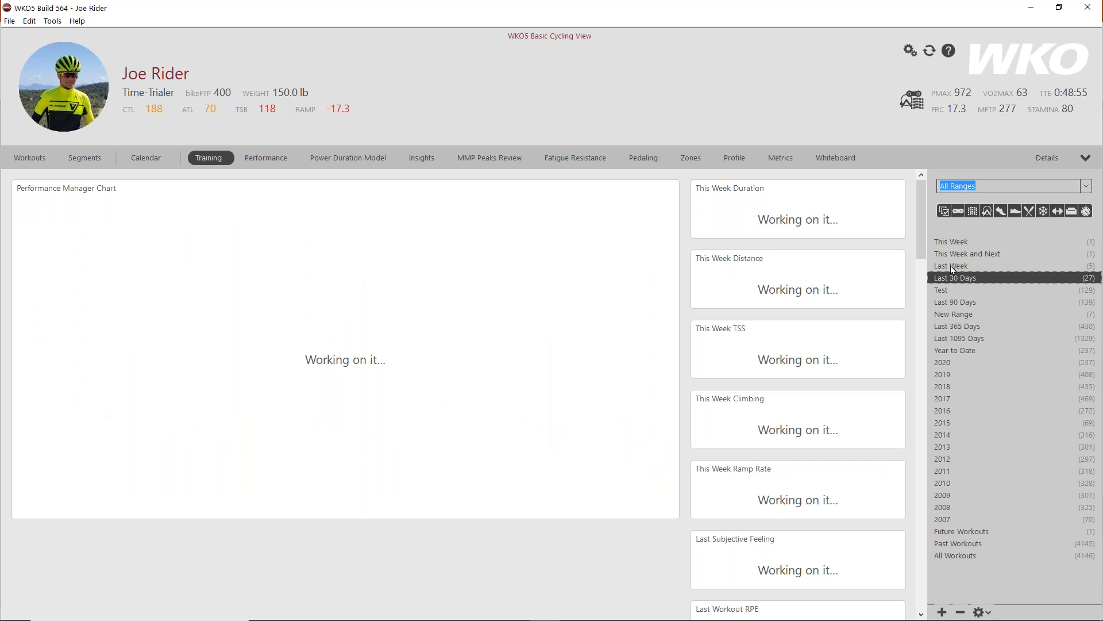
click(951, 267)
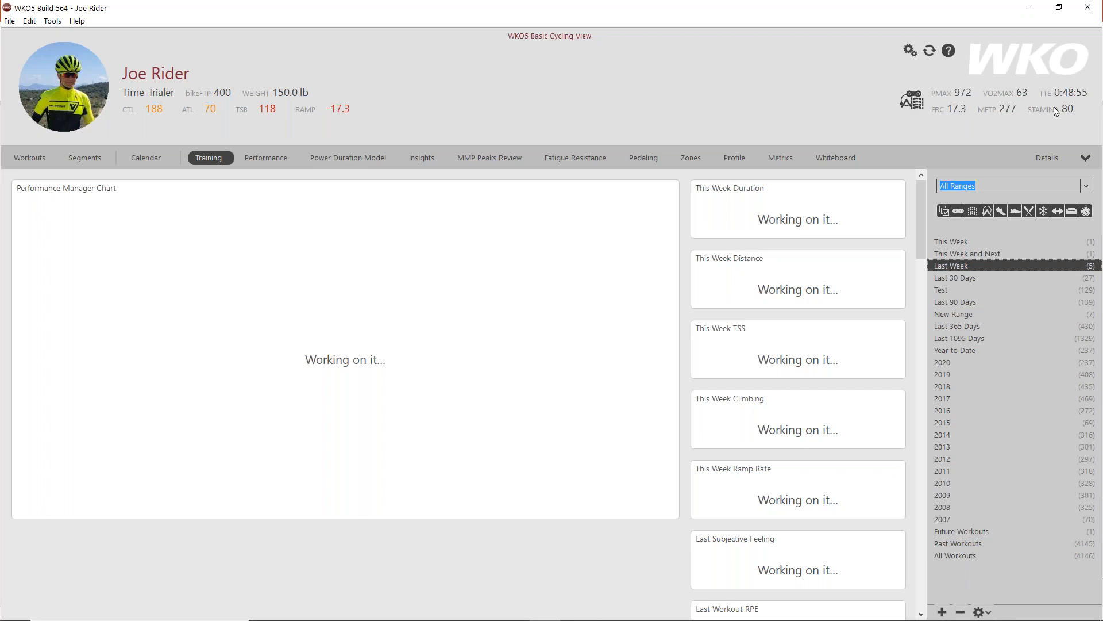
- Set the sport for the power duration metrics in the athlete header to Indoor Bike
click(910, 105)
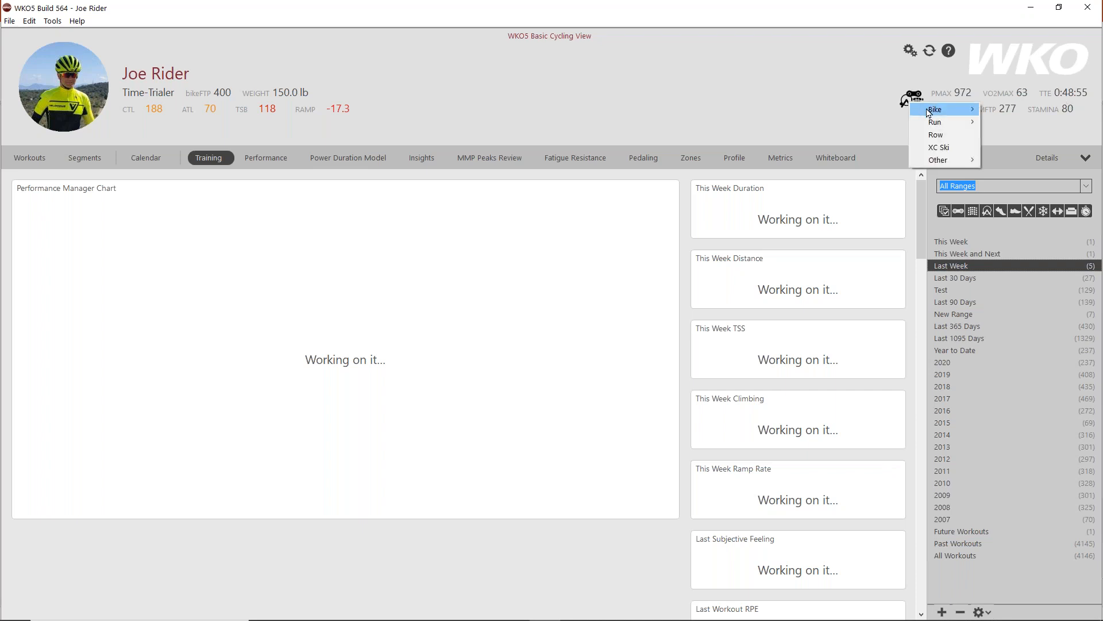
mouse_move(929, 112)
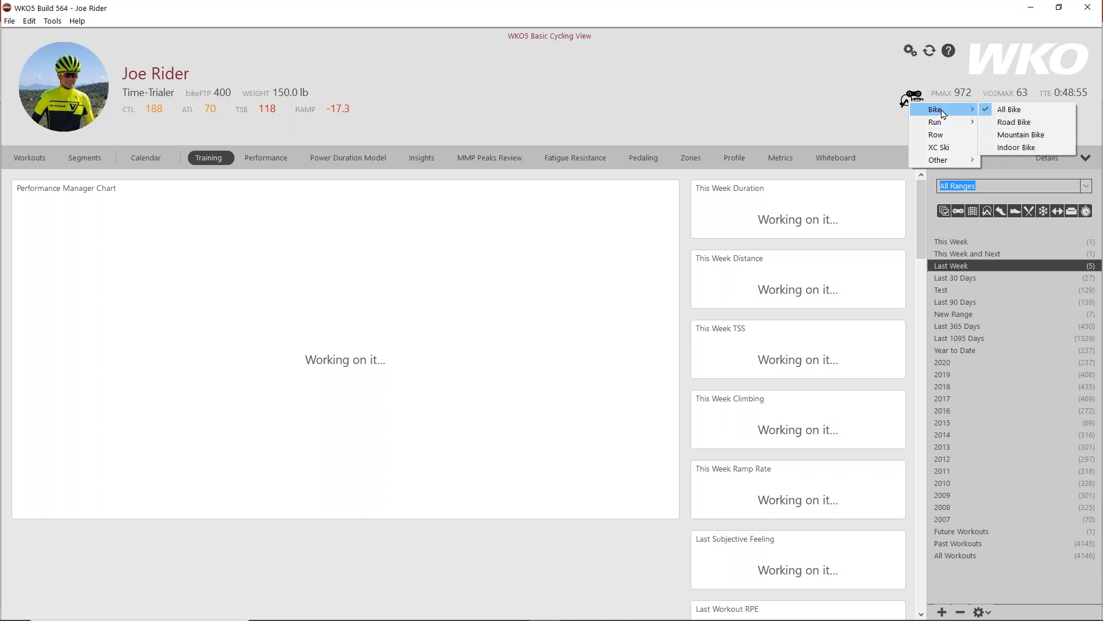
click(1013, 147)
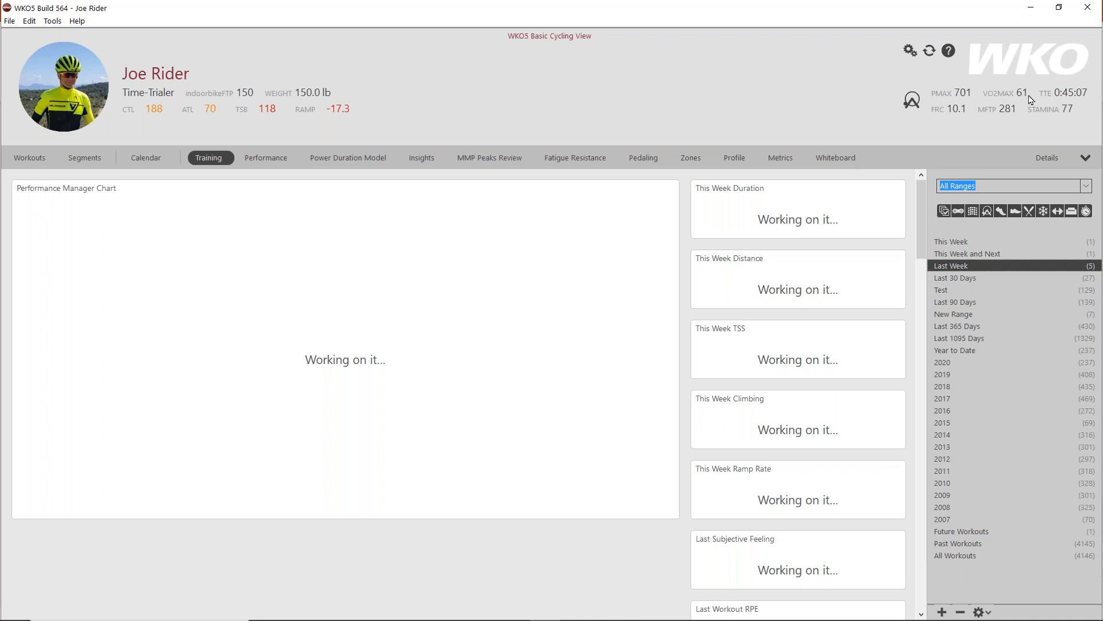
- Set the sport for the power duration metrics to All Bike and show the Performance charts
click(910, 107)
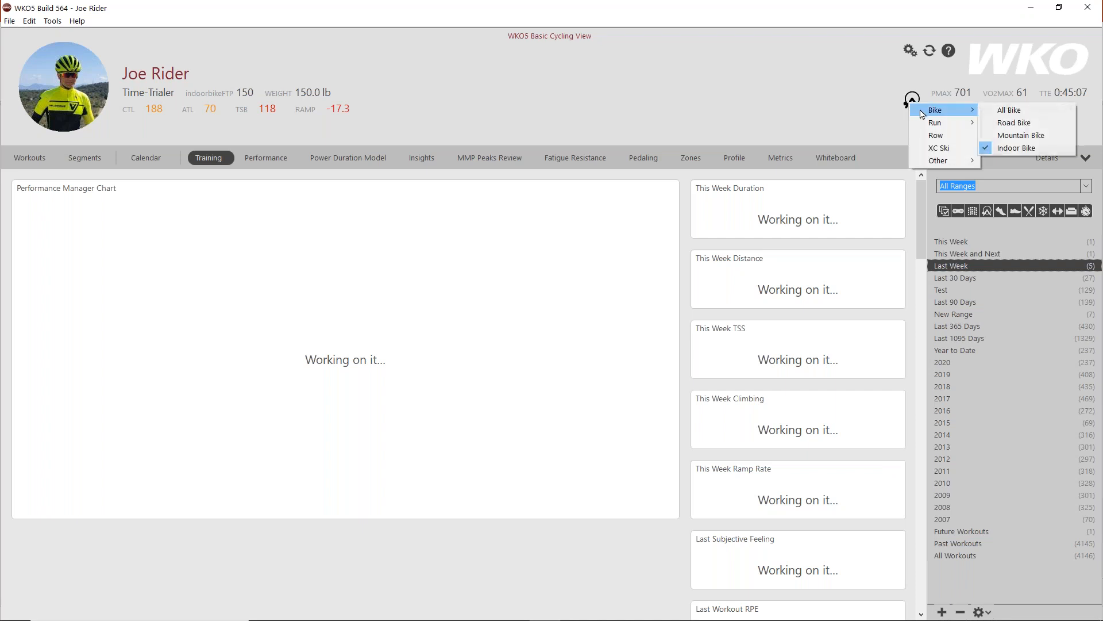
click(1002, 112)
click(267, 158)
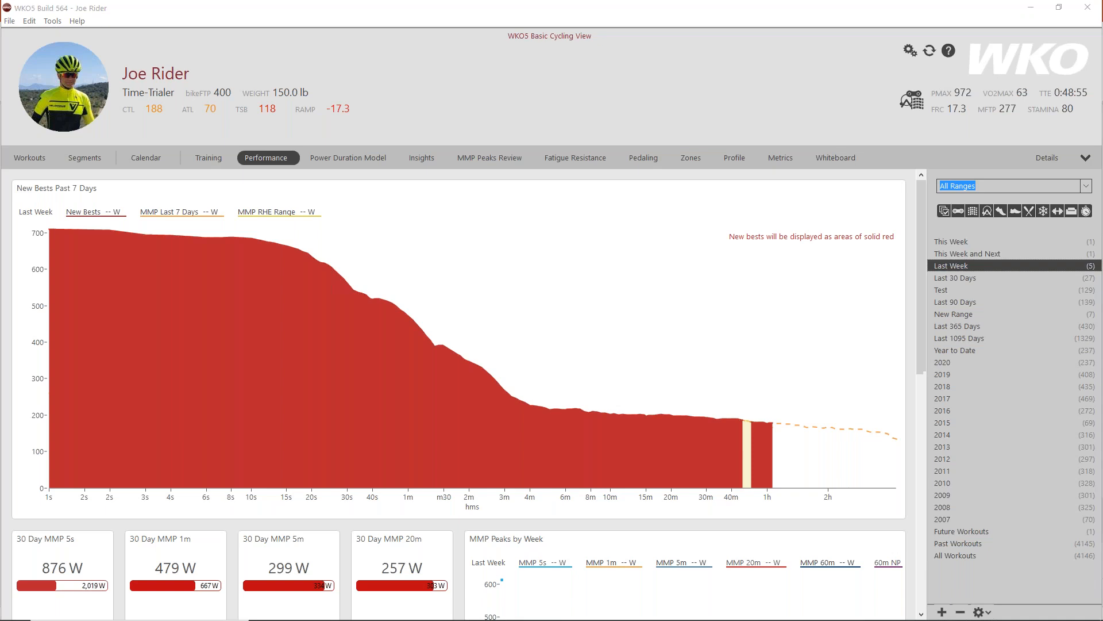
- Review the program preferences for units, week start, default view, TrainingPeaks download and data store location, and close them
click(910, 52)
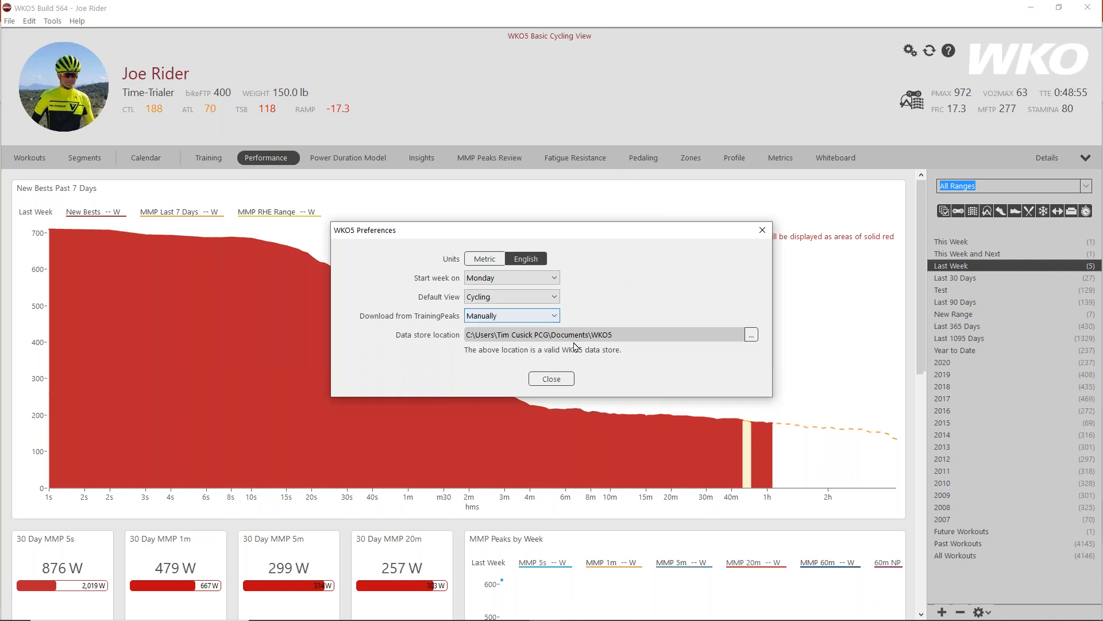
click(763, 231)
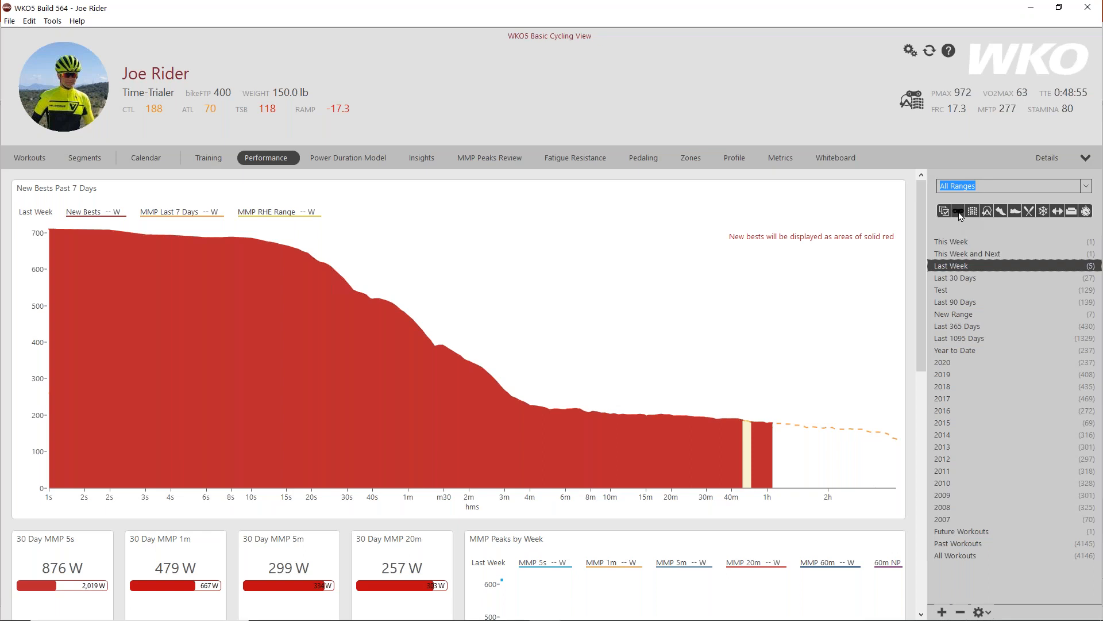
- Try filtering the road, mountain and indoor bike workouts out of the ranges one sport at a time, and restore all sports
click(958, 212)
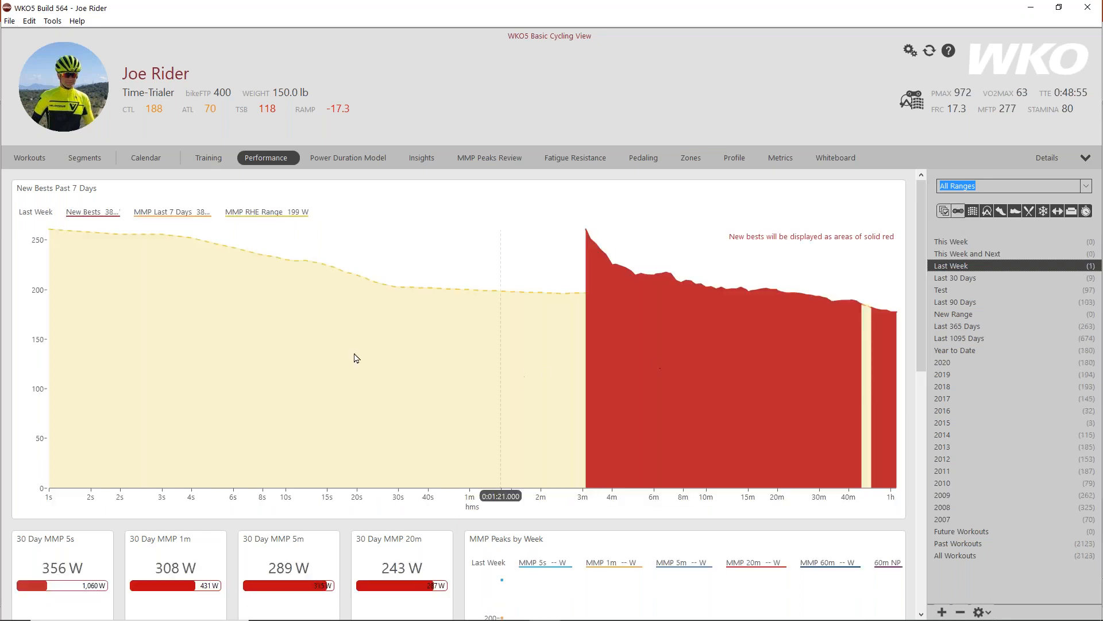
click(972, 212)
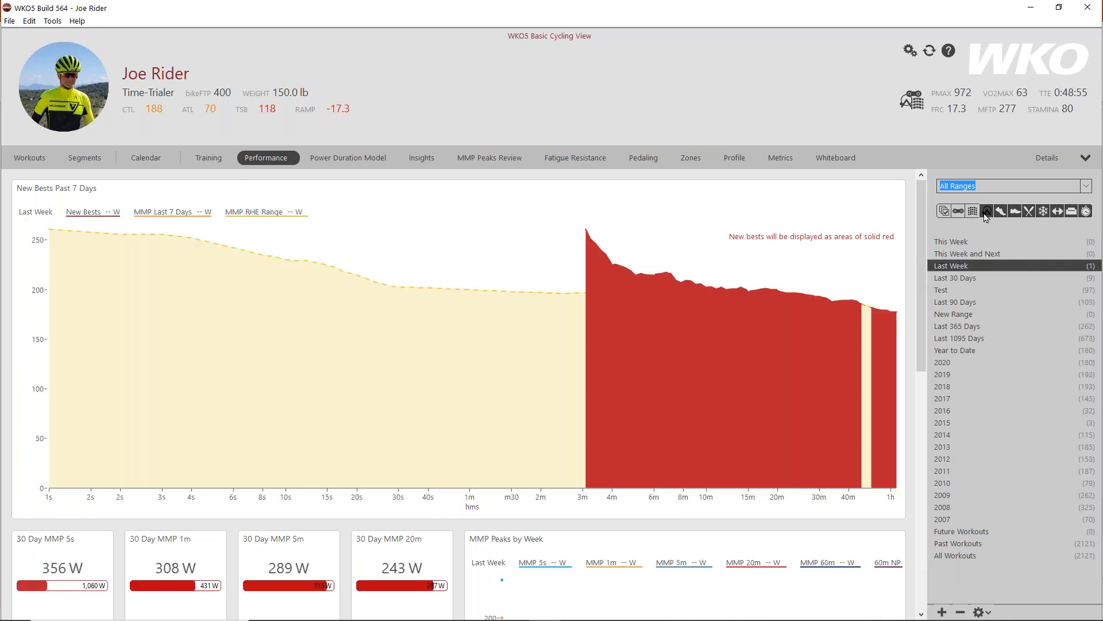
click(987, 212)
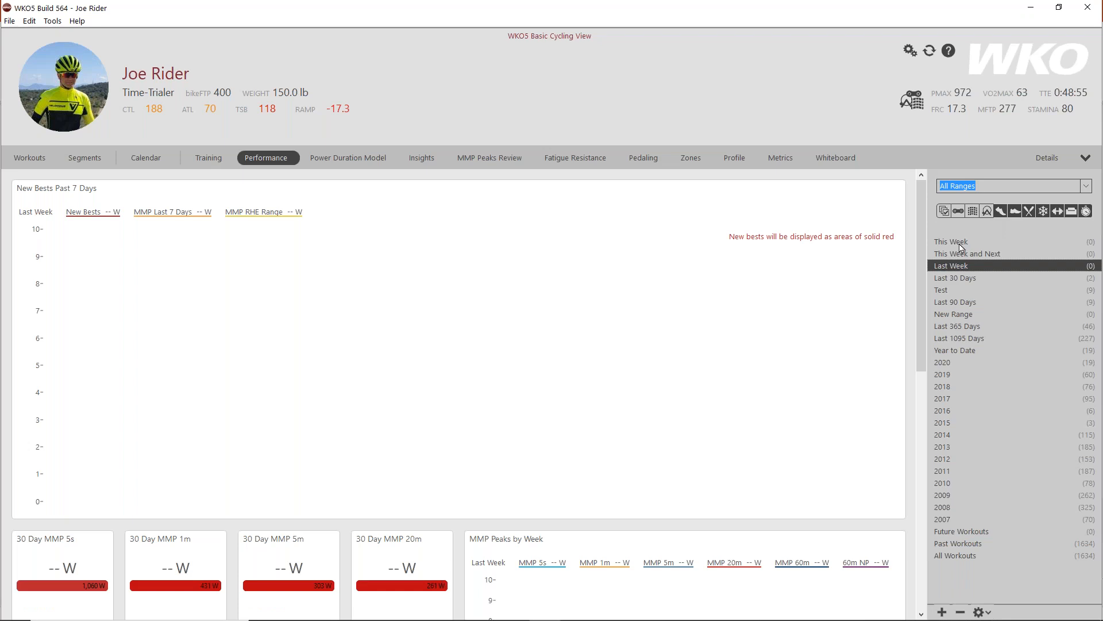
click(944, 211)
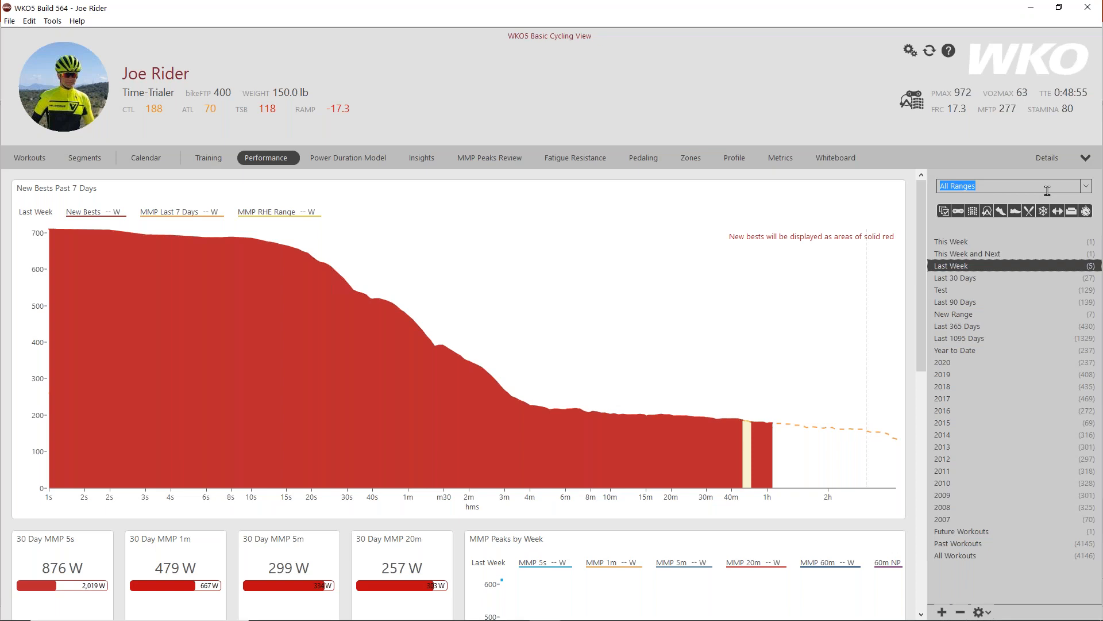
- Check the available range filter choices, keeping All Ranges selected
click(1086, 186)
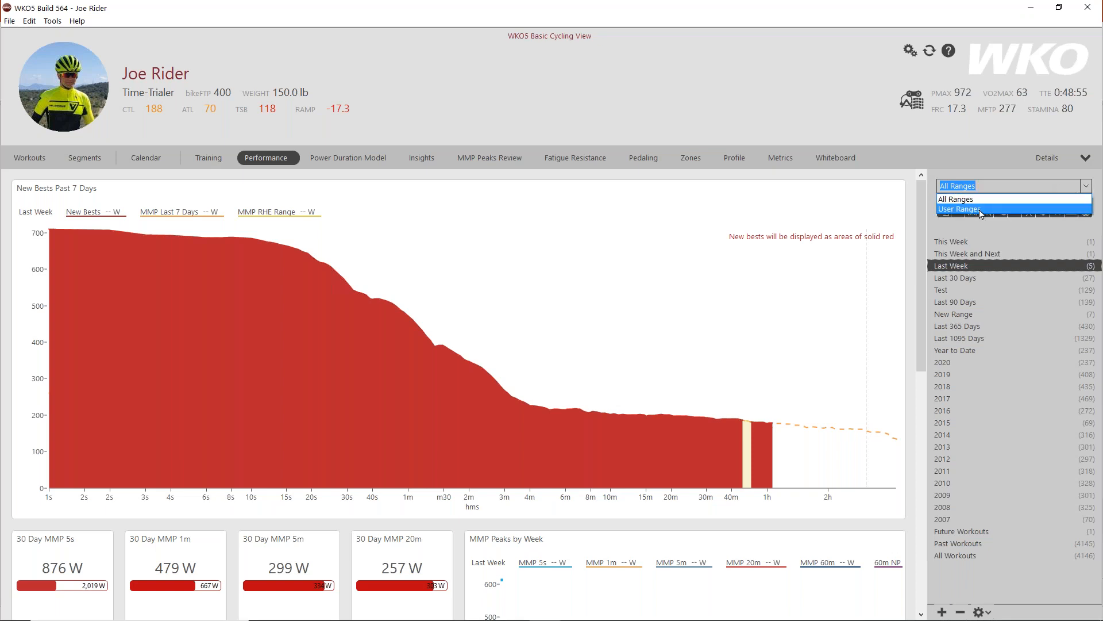
click(974, 186)
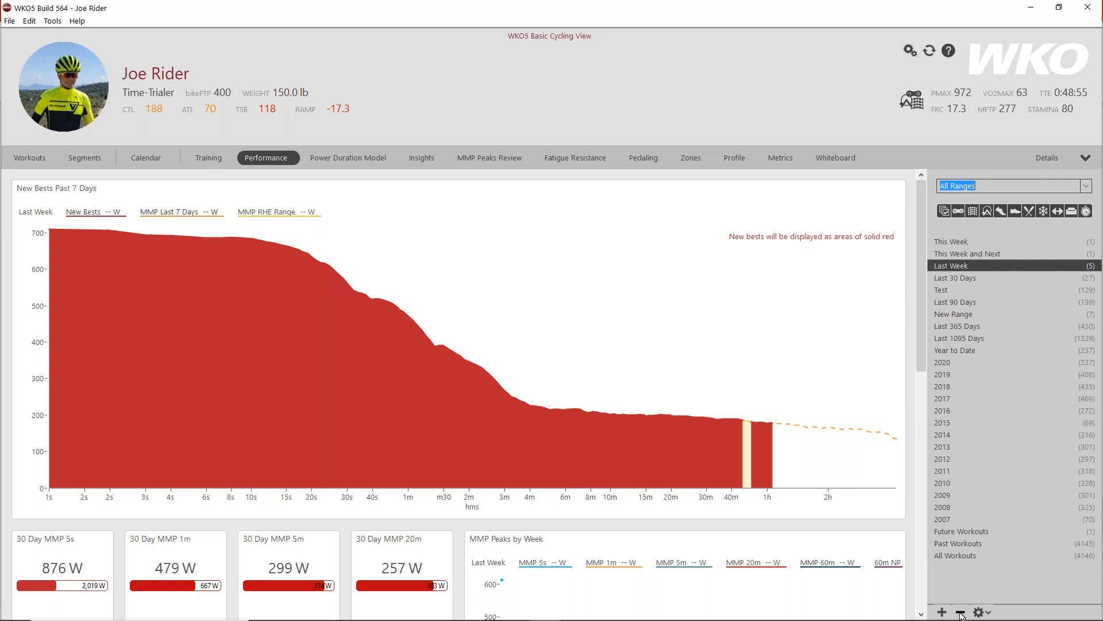
- Show distance, duration and work as well as the actual dates for every athlete range in the list
click(989, 613)
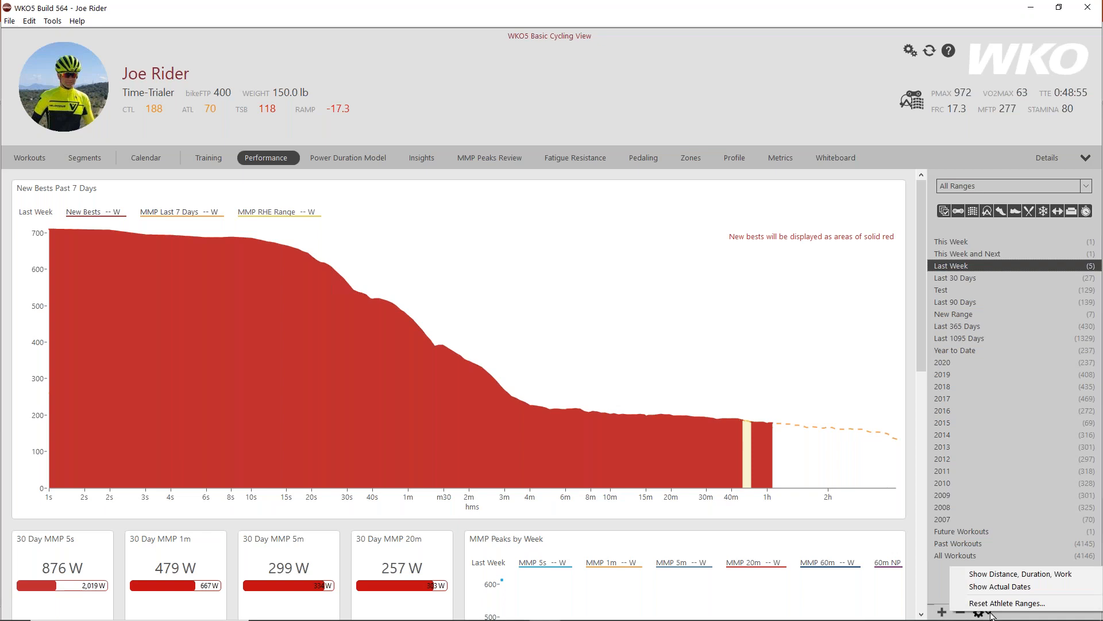
click(965, 575)
click(980, 610)
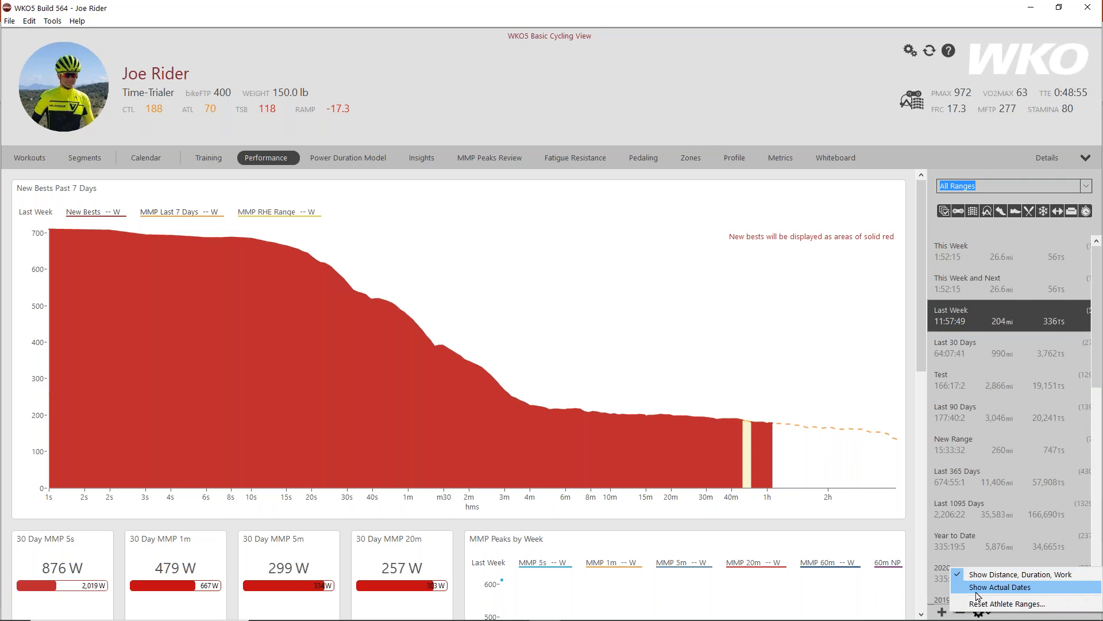
click(964, 587)
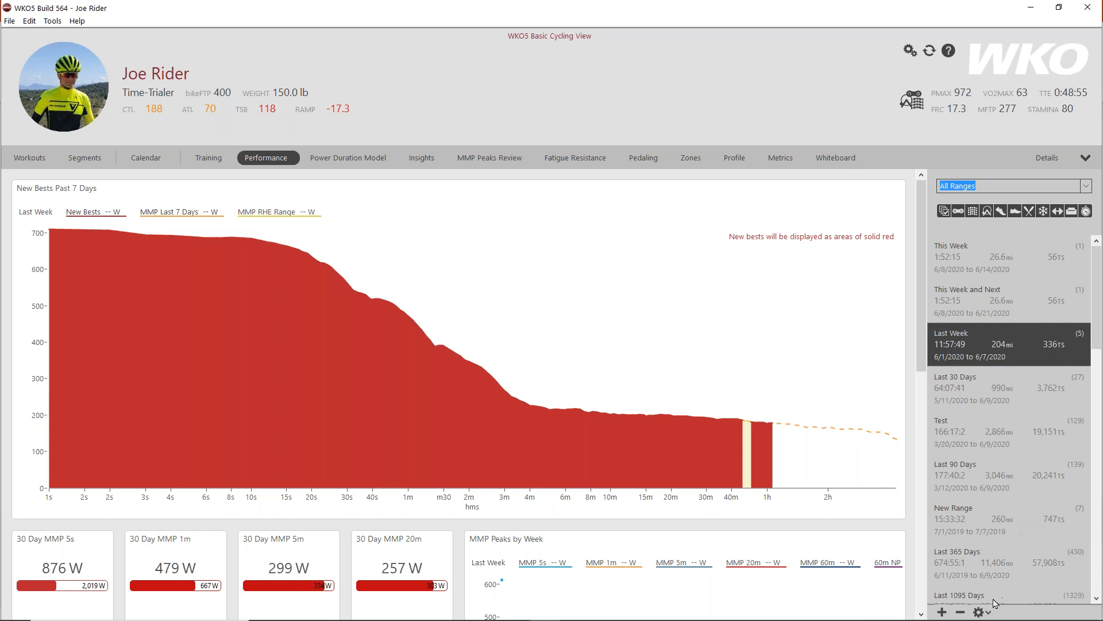
- Hide the distance, duration and work figures and the actual dates in the athlete range list
click(980, 611)
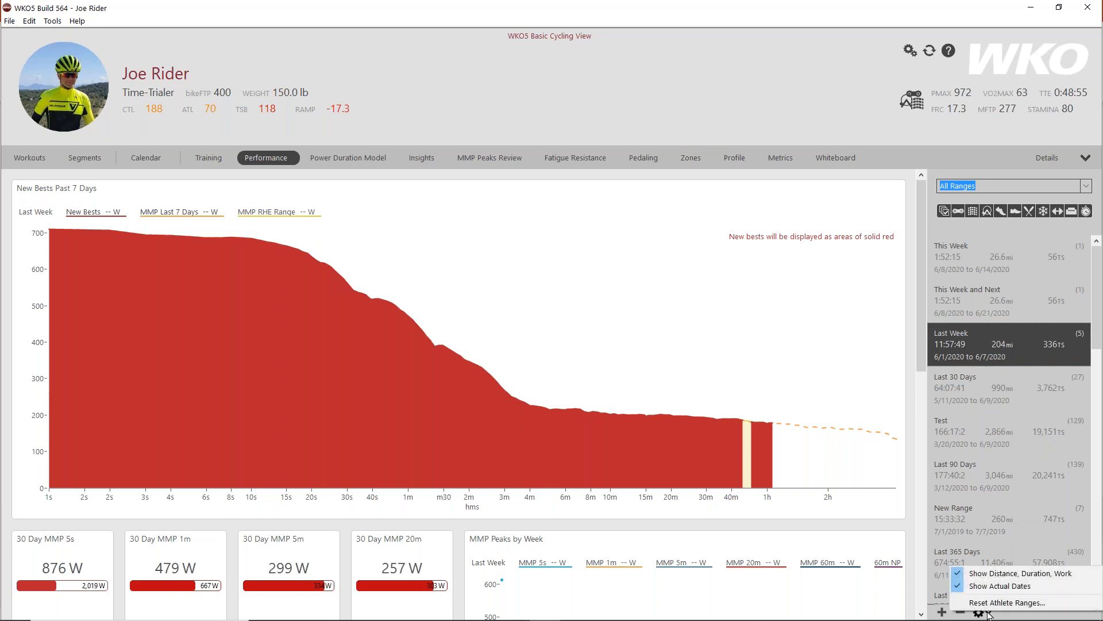
click(965, 574)
click(981, 611)
click(963, 585)
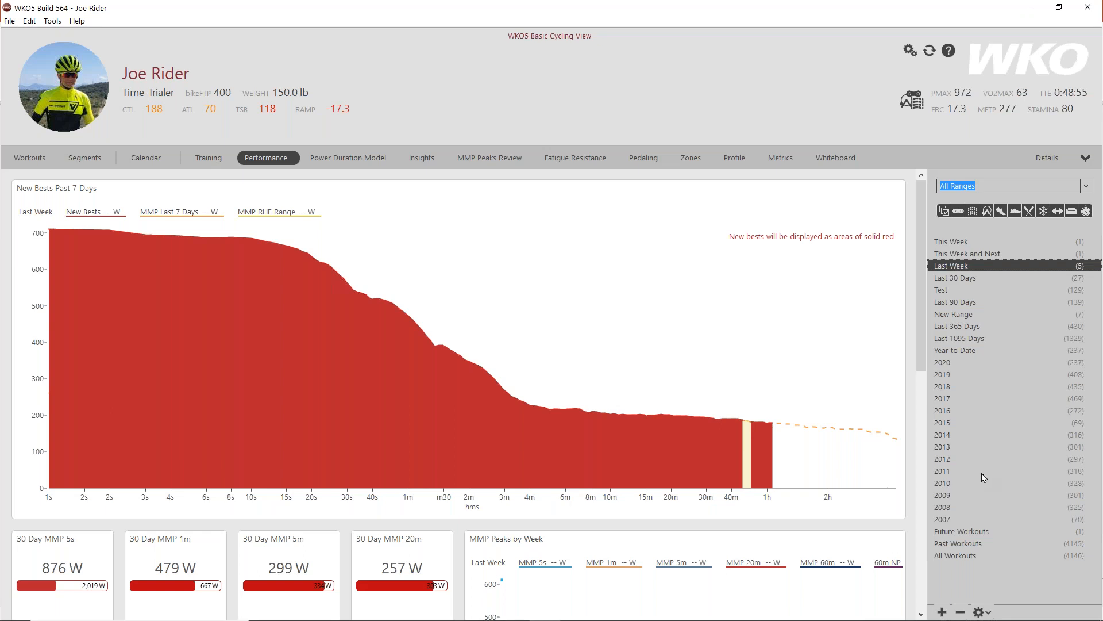
- Add a new athlete range and name it with the coach's first name followed by "Test"
click(942, 612)
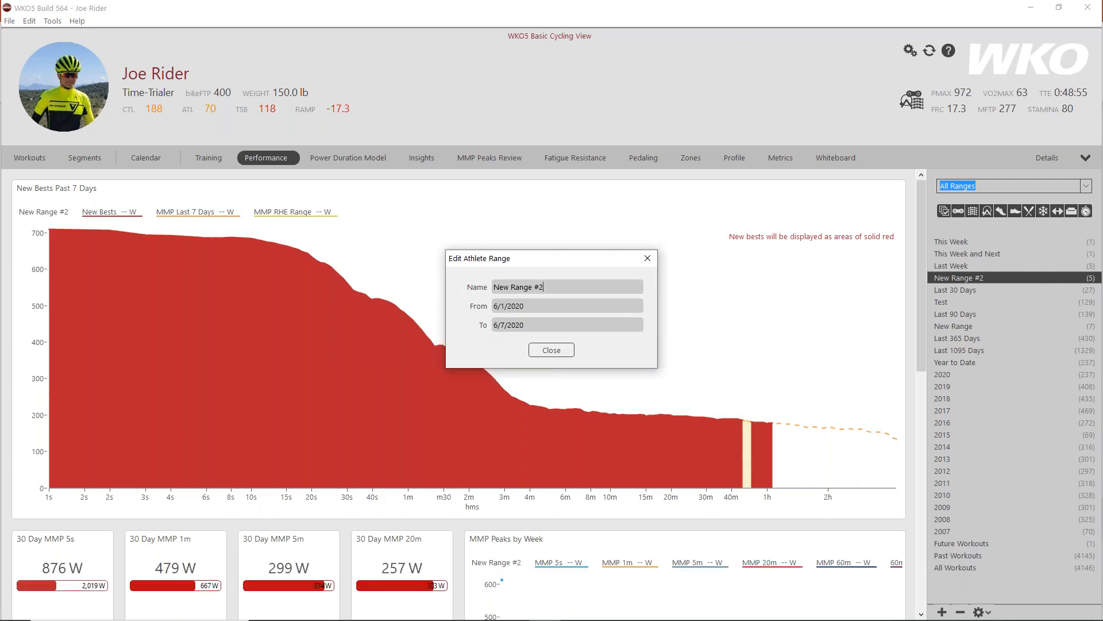
drag(542, 287, 492, 287)
text(Tim Test)
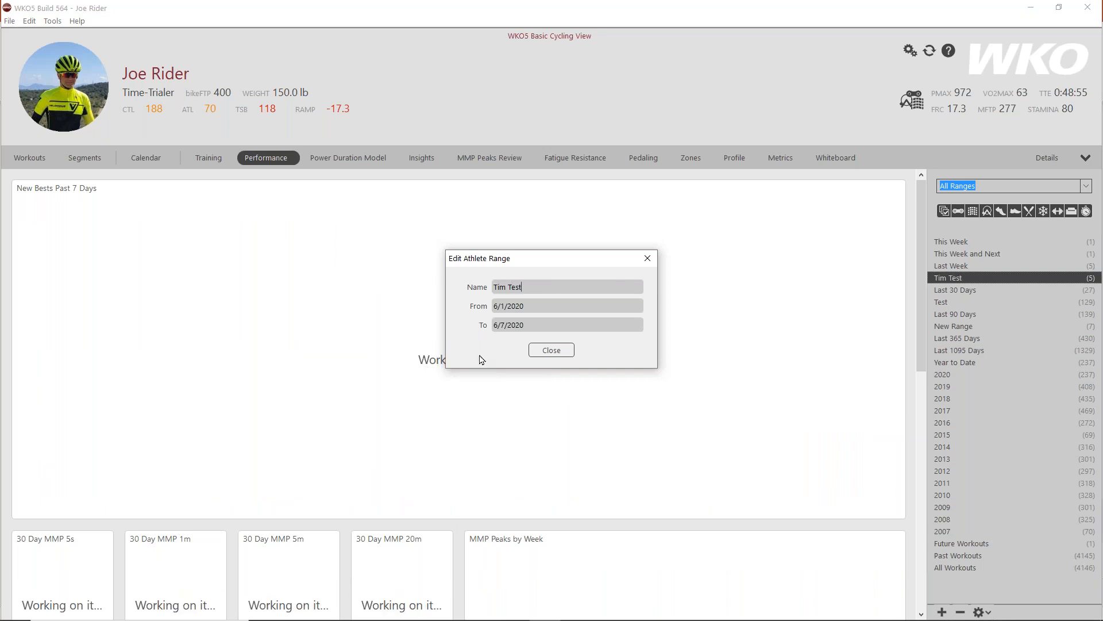
- Set the new athlete range to run from today-45 to today
click(532, 306)
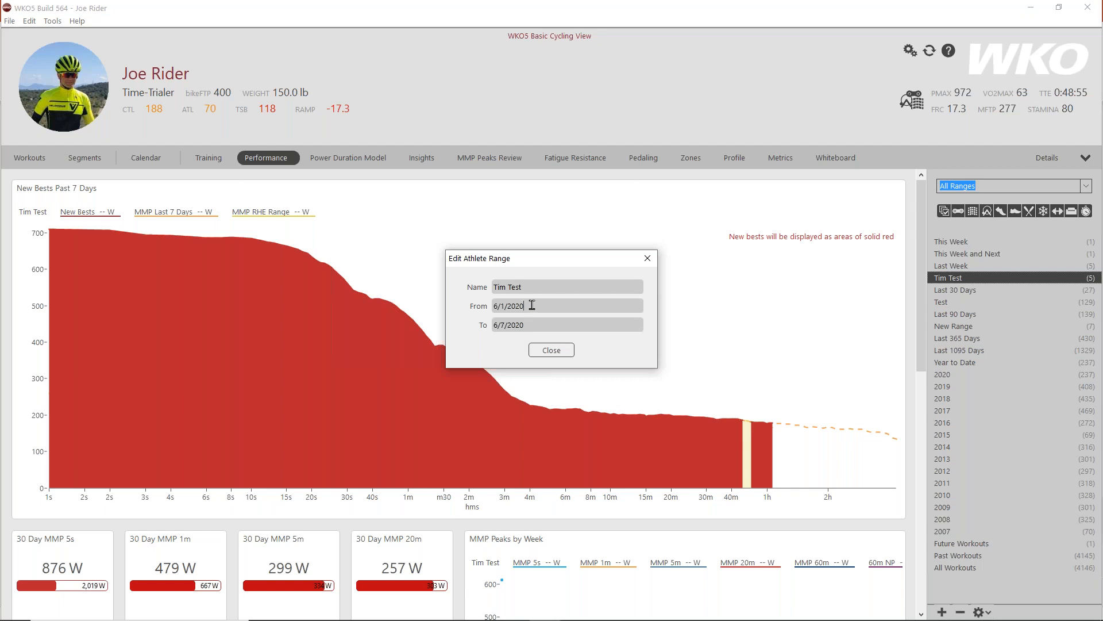
drag(533, 305, 488, 305)
drag(525, 325, 483, 326)
text(today)
click(524, 306)
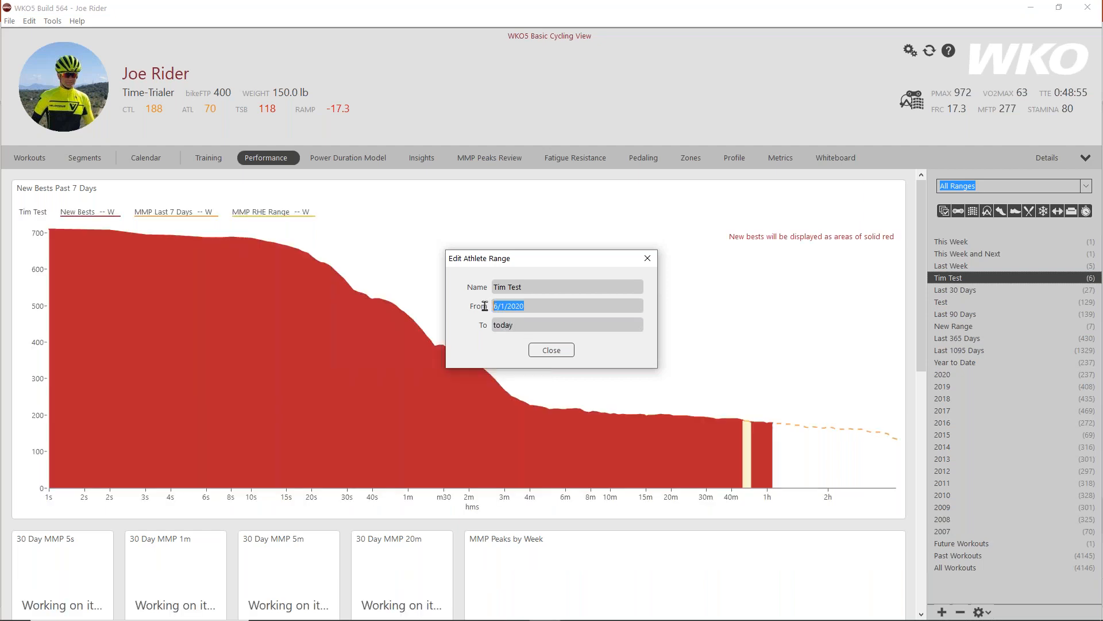
text(today-45)
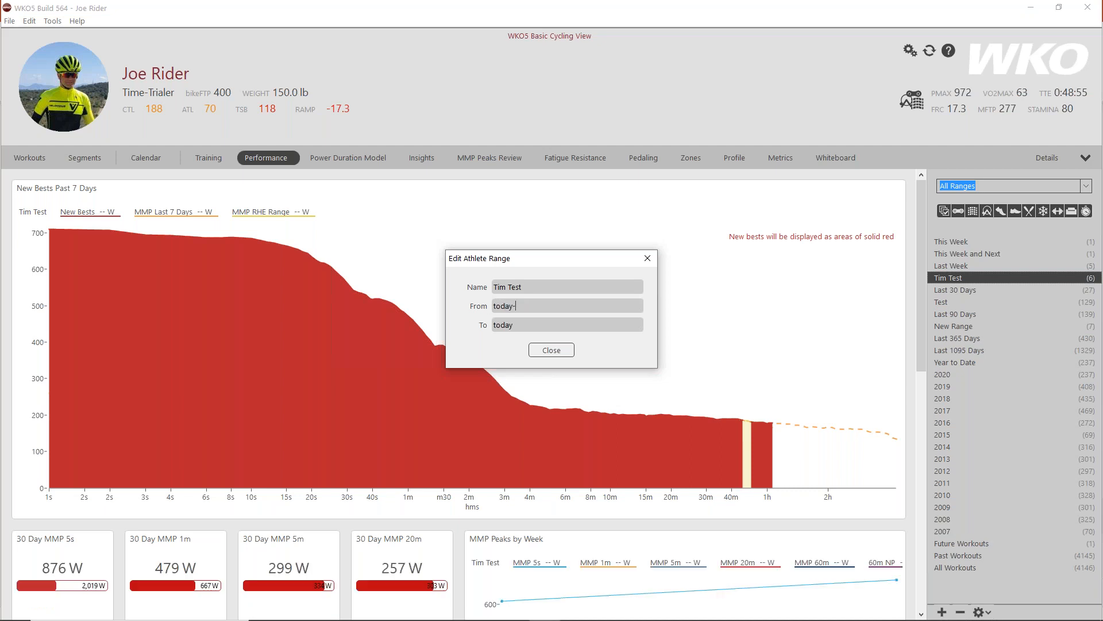
- Set the new athlete range's end date to today-7 and close the range editor
click(510, 323)
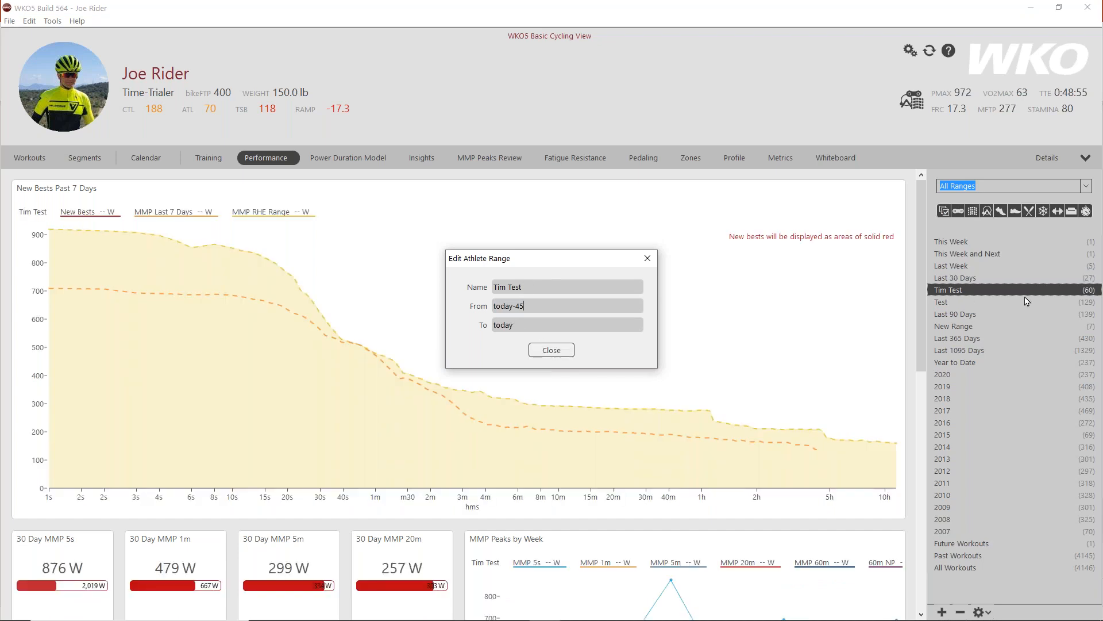
click(534, 309)
click(516, 325)
text(-7)
click(647, 260)
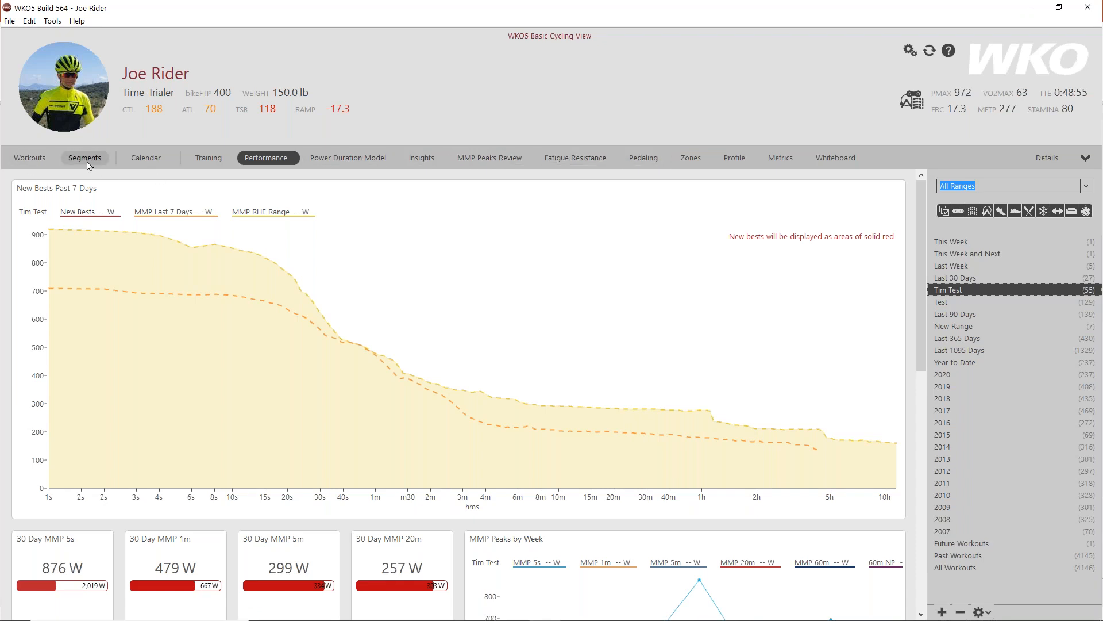
- Browse the new range's weeks in the Calendar and switch the date range to Last 30 Days
click(146, 160)
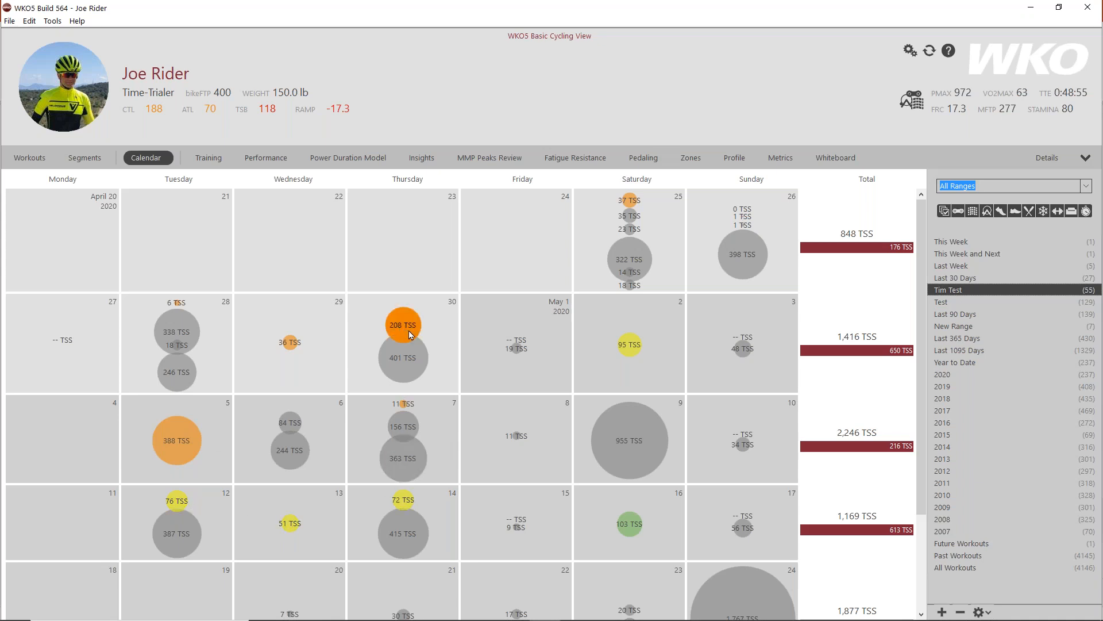
scroll(409, 335, down, 2)
scroll(410, 335, down, 1)
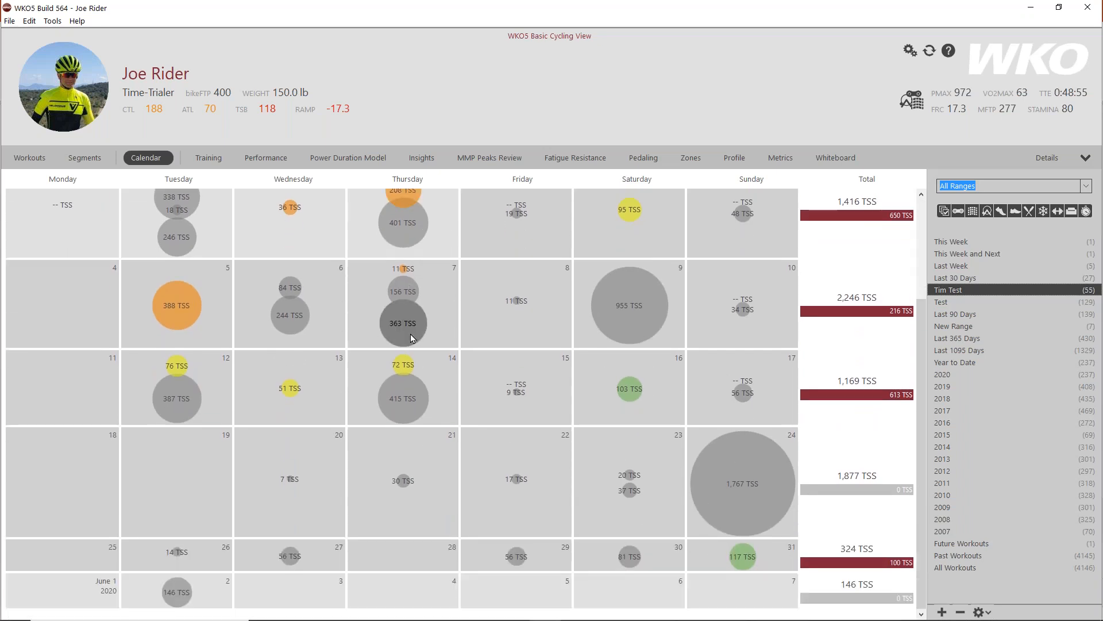
scroll(411, 338, up, 2)
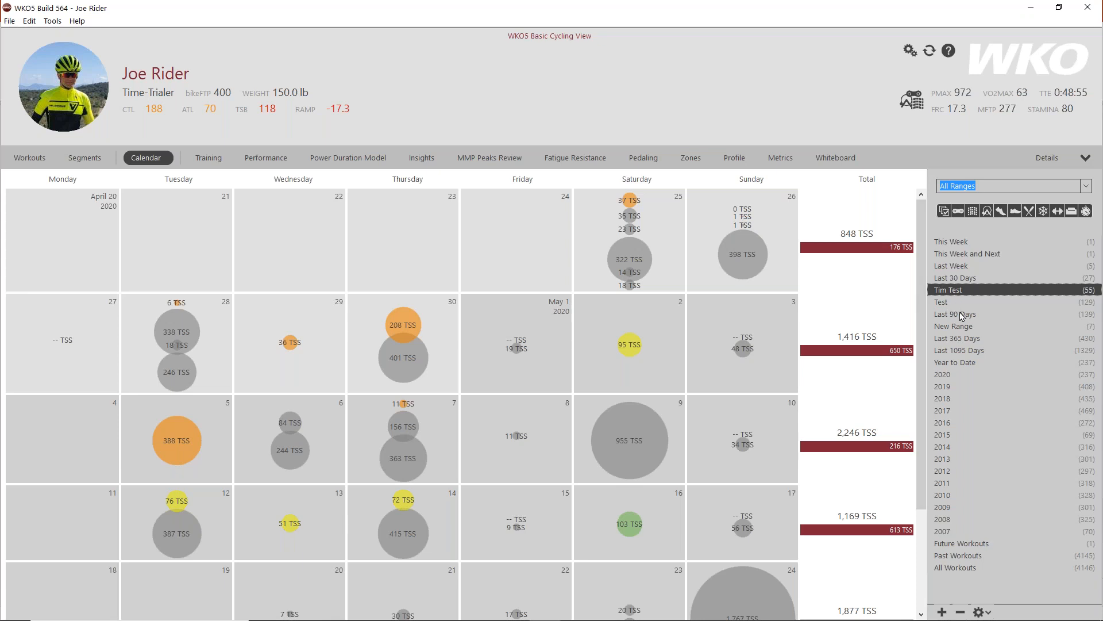
click(962, 279)
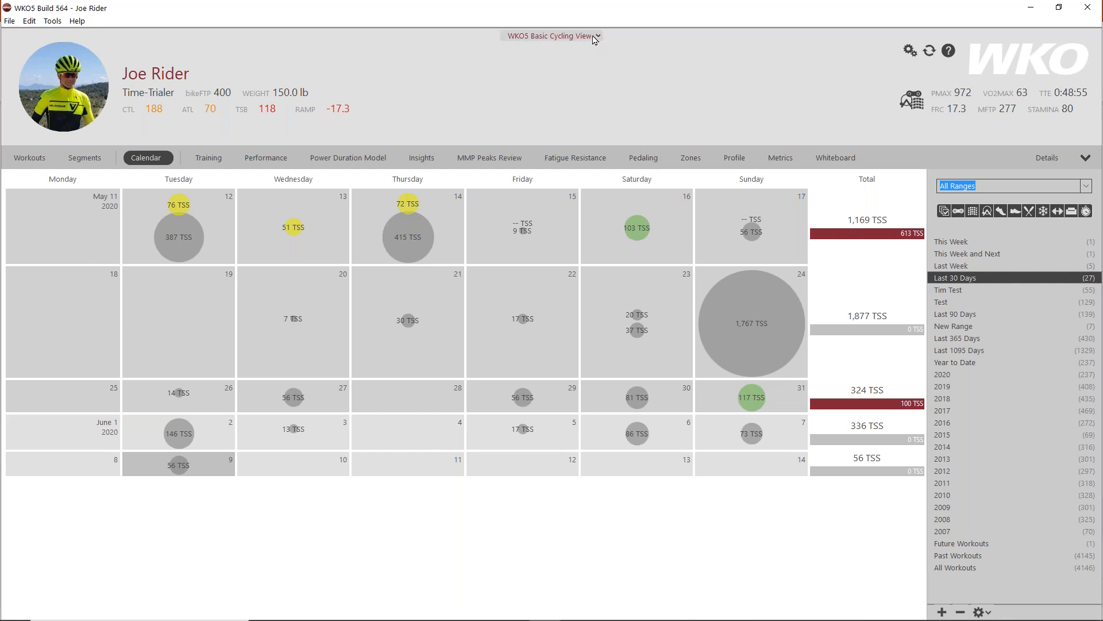
- Look through the Training and Performance charts for Last 30 Days and the options for managing dashboards and views
click(210, 164)
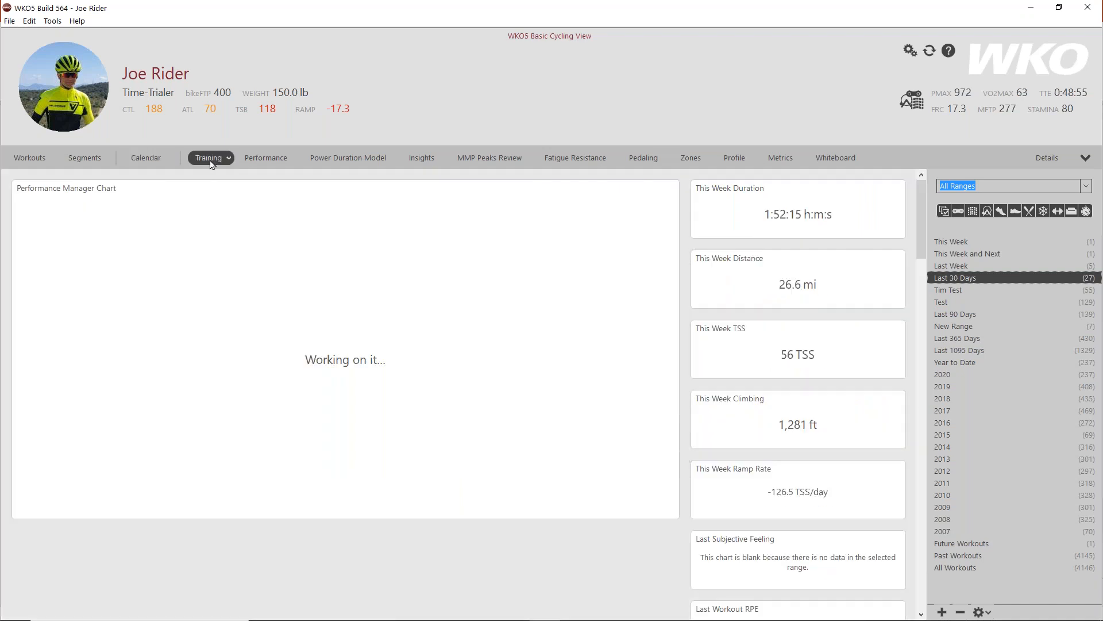
click(265, 158)
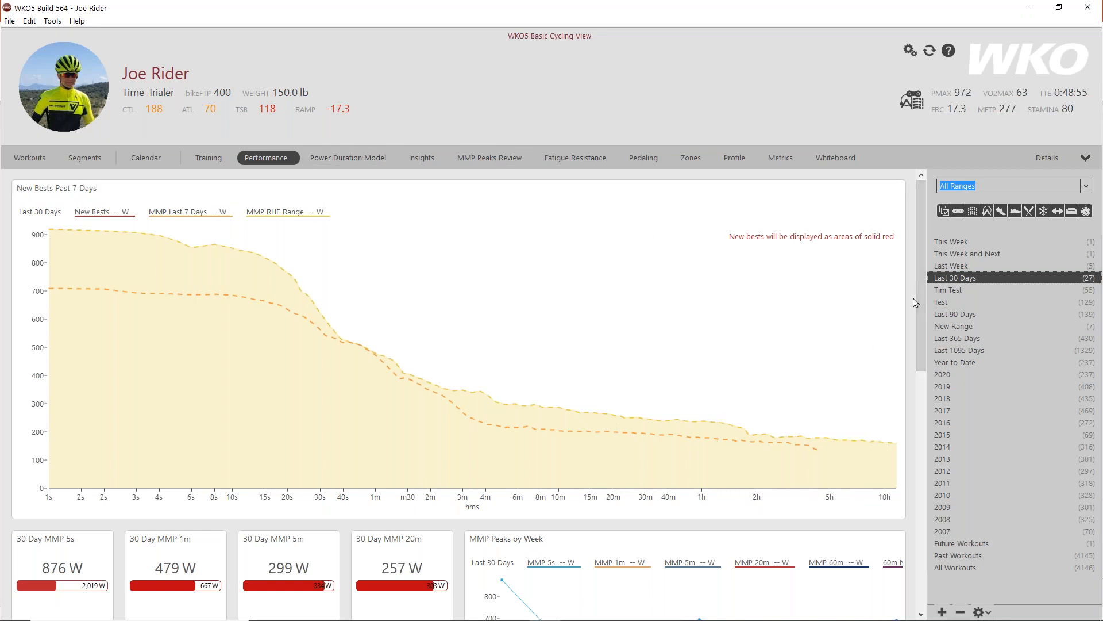
scroll(916, 303, down, 10)
scroll(915, 303, down, 1)
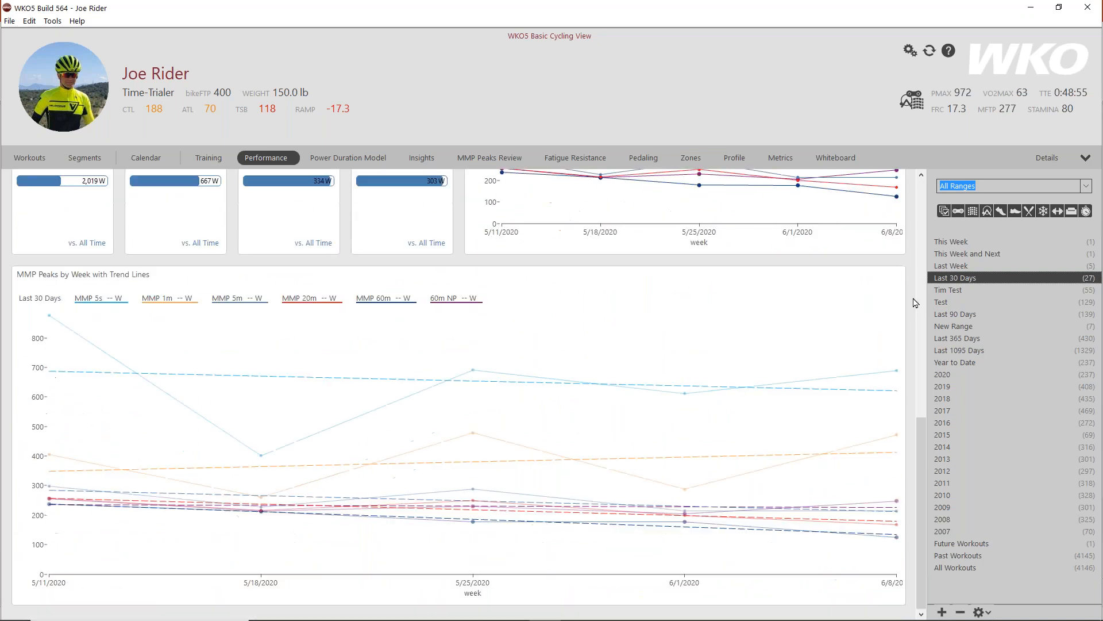
scroll(915, 303, up, 11)
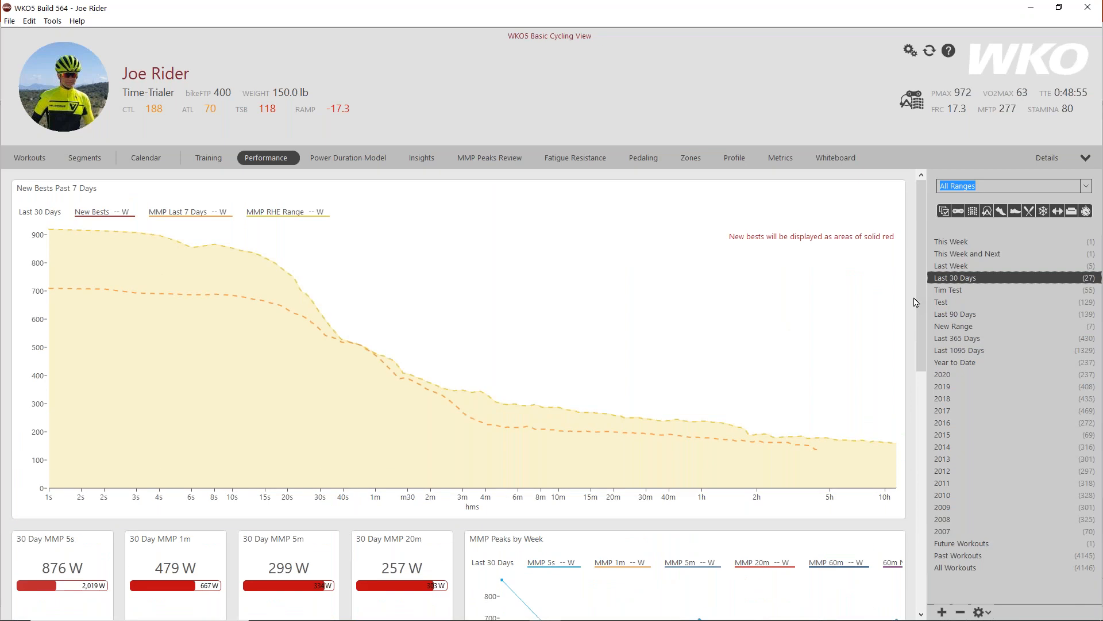
click(1085, 158)
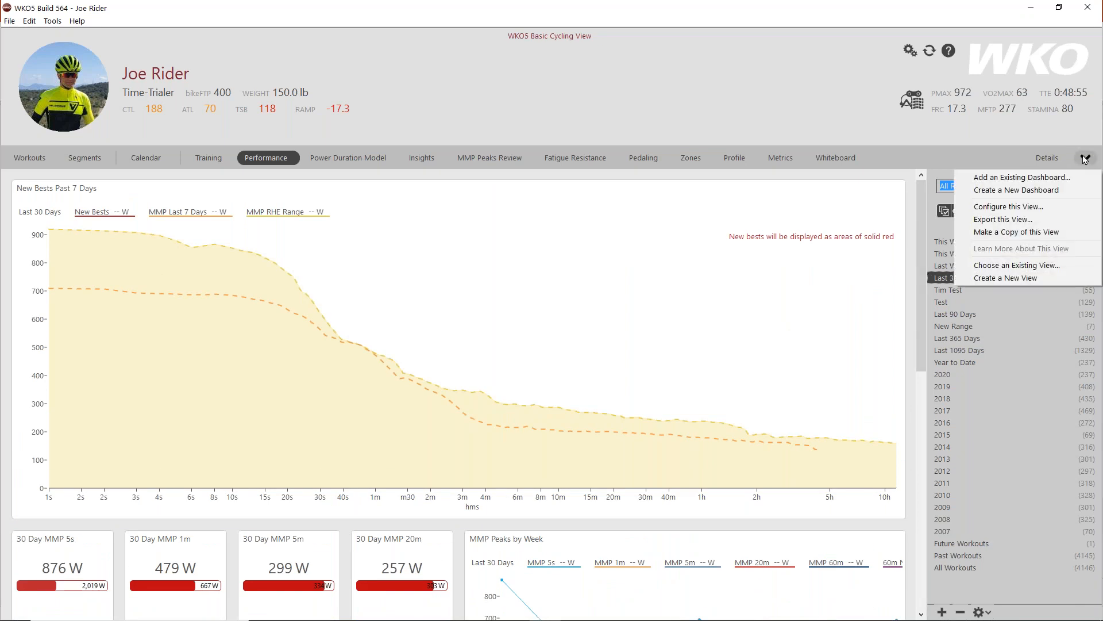
click(960, 135)
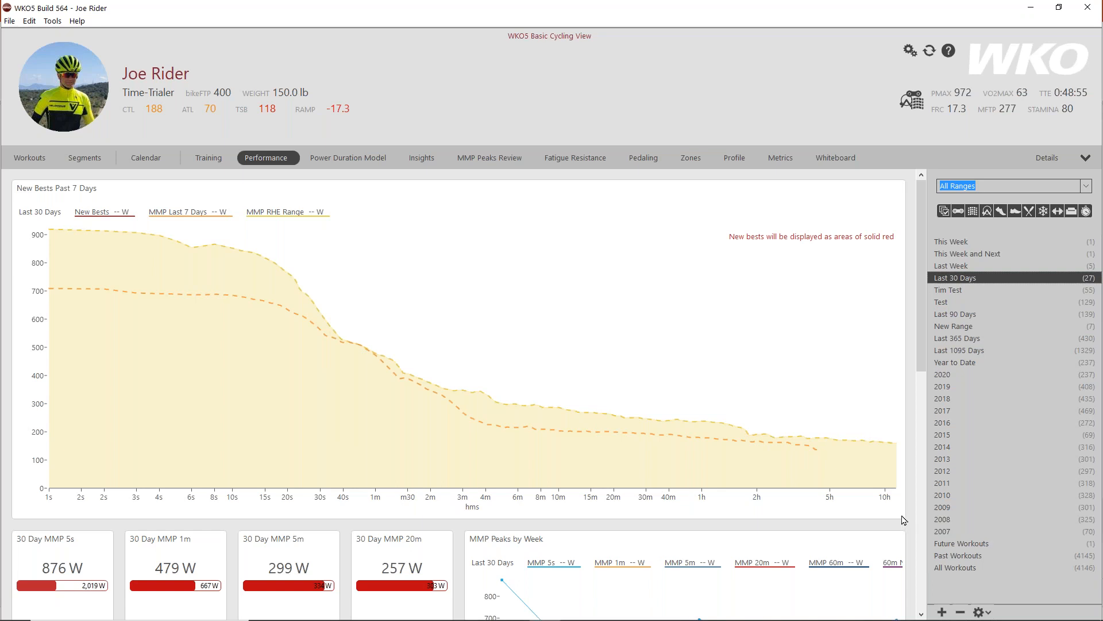
- Shrink the New Bests Past 7 Days chart to about half width and place MMP Peaks by Week beside it
drag(904, 520, 471, 418)
drag(643, 531, 650, 213)
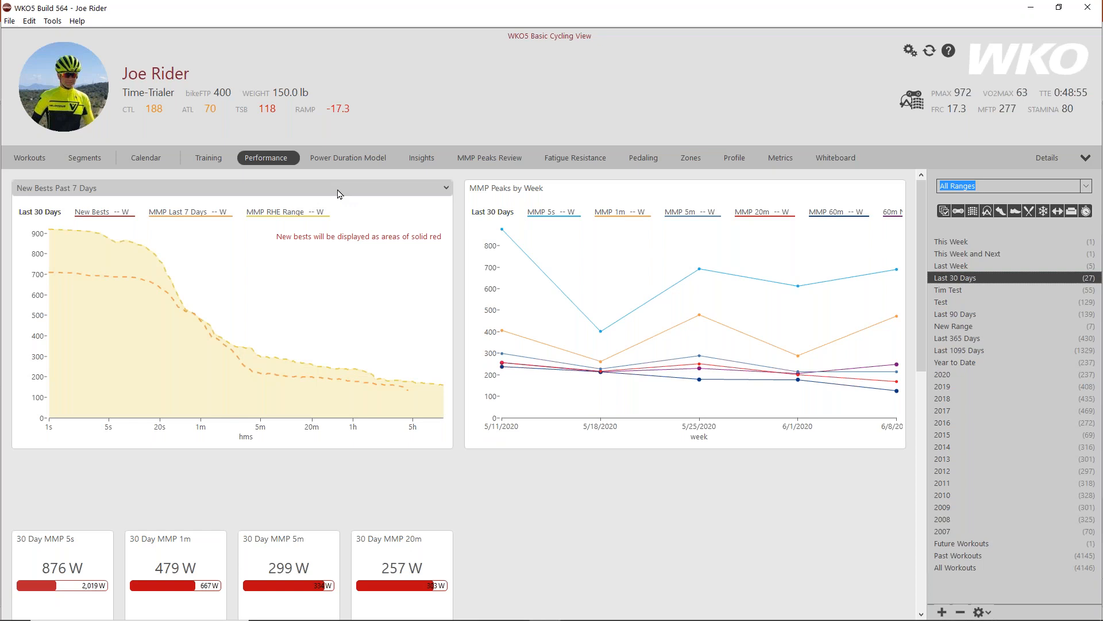
- View the New Bests Past 7 Days chart at full size and switch to the Power Duration Model charts
double_click(304, 194)
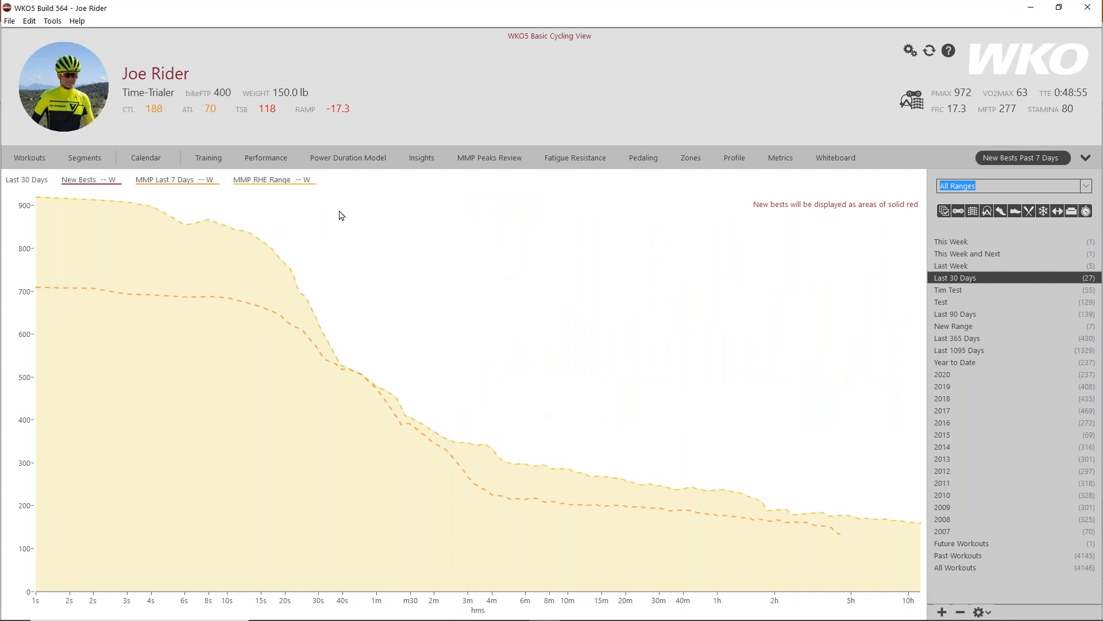
click(349, 159)
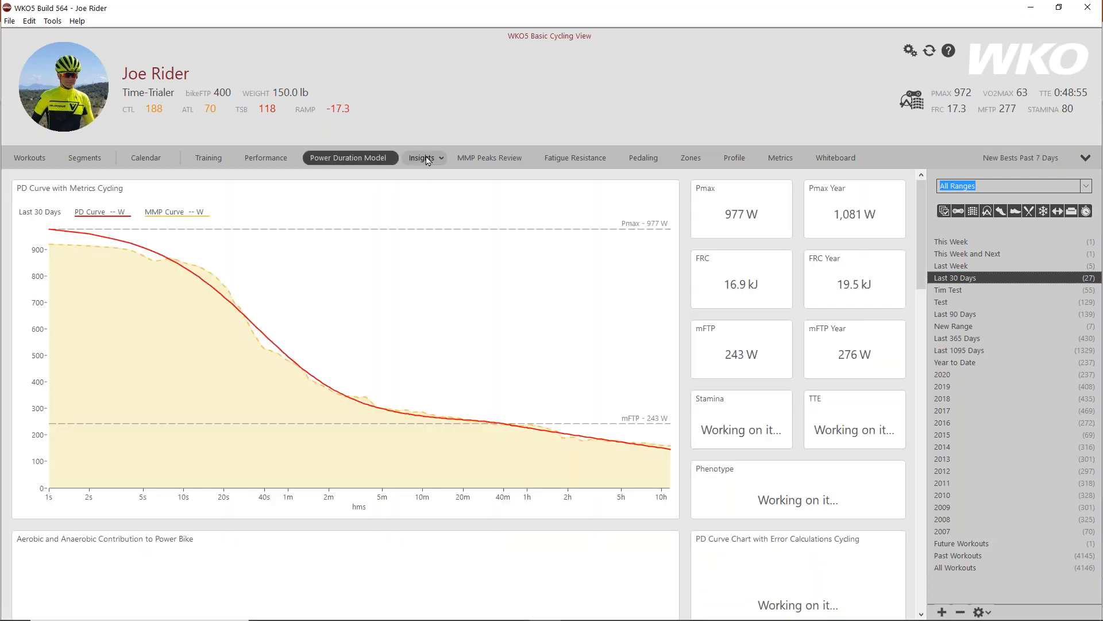
- Hide the full-size New Bests Past 7 Days chart to bring back the Power Duration Model dashboard
click(1065, 158)
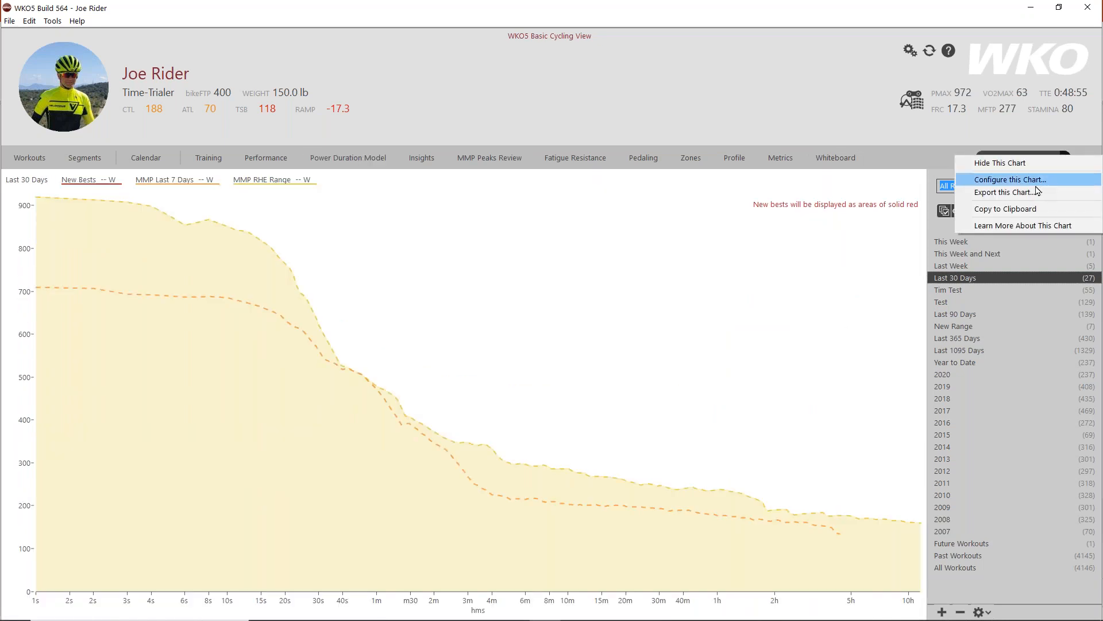
click(1023, 163)
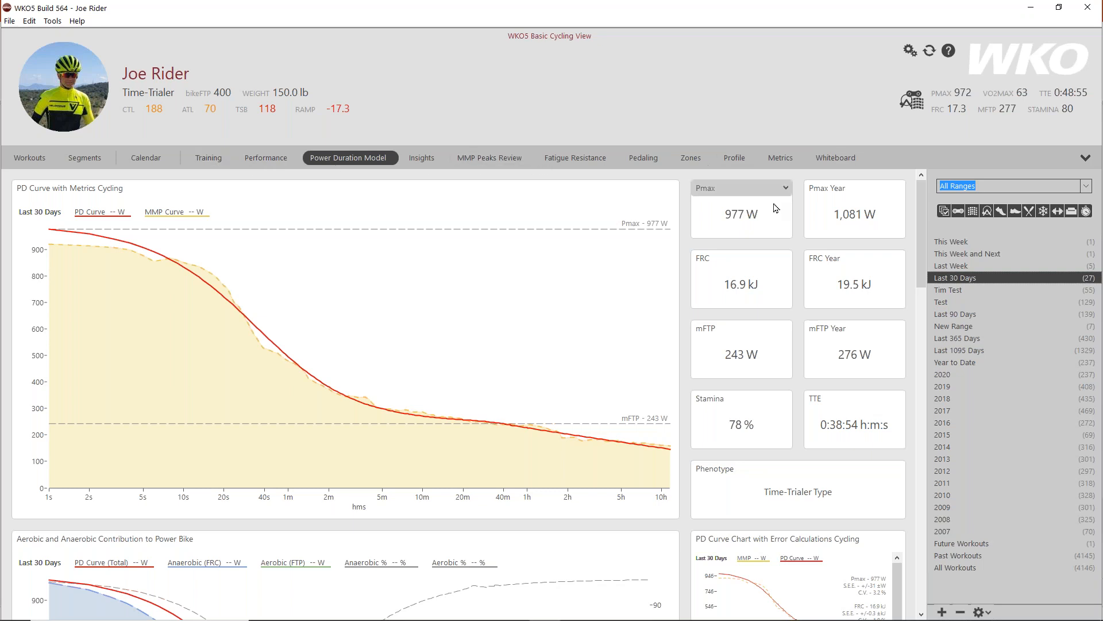
- Open the list of existing athlete views and look through My Views, View Library and View History
click(1085, 159)
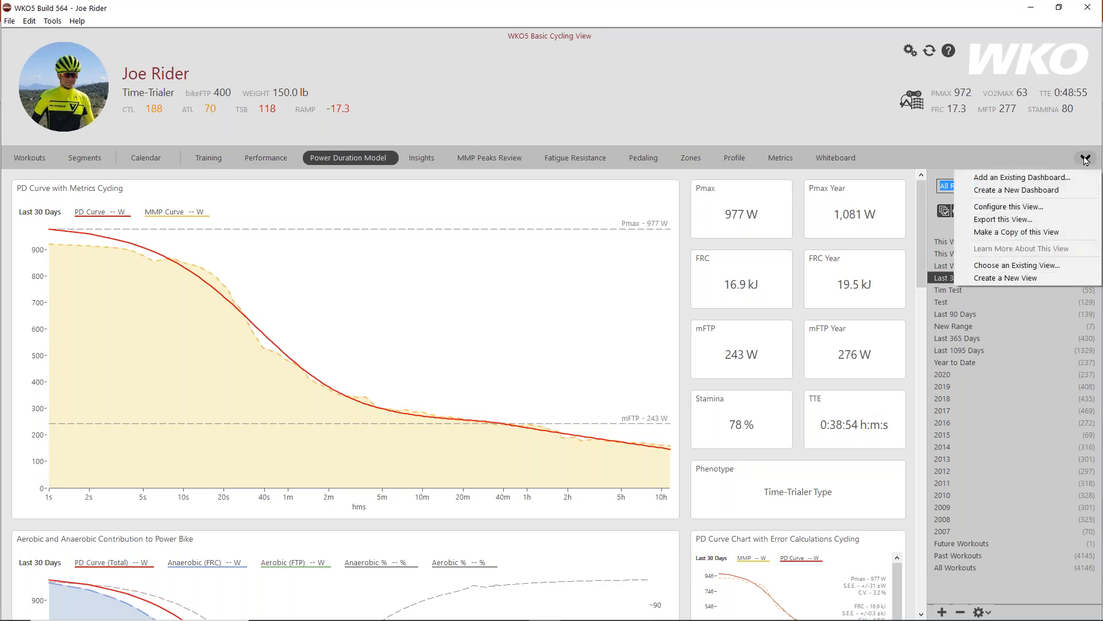
click(1030, 269)
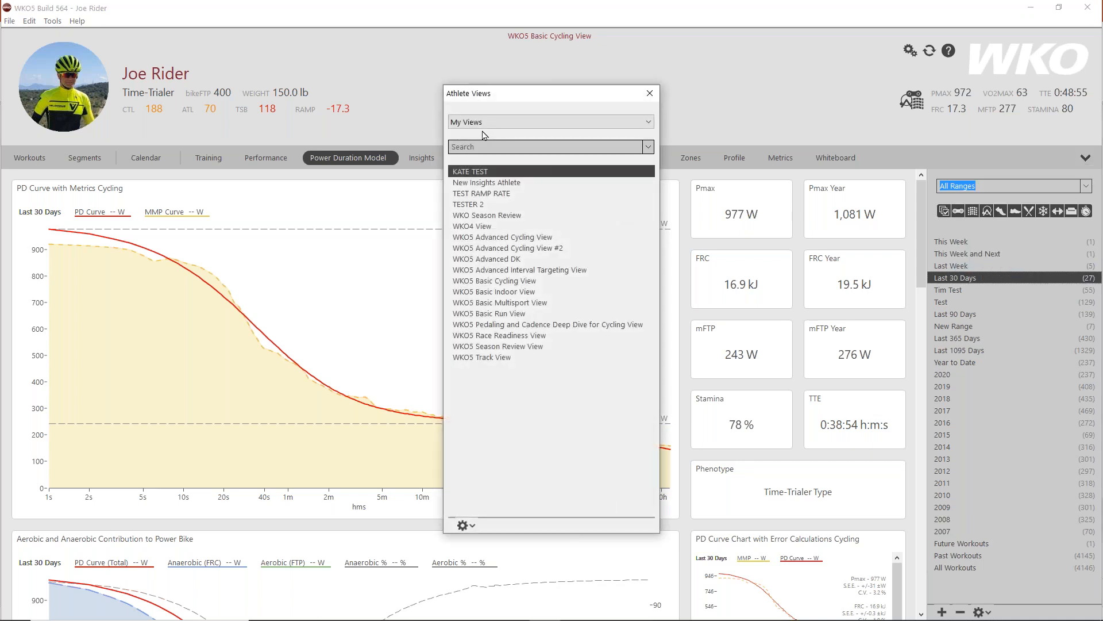
drag(515, 102, 513, 153)
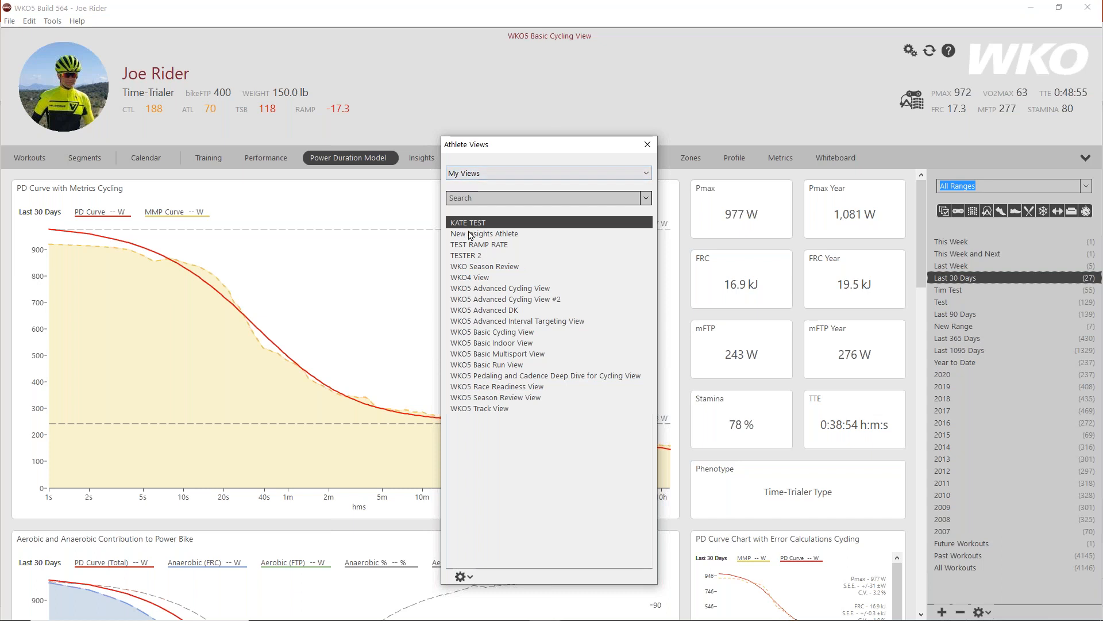
click(469, 174)
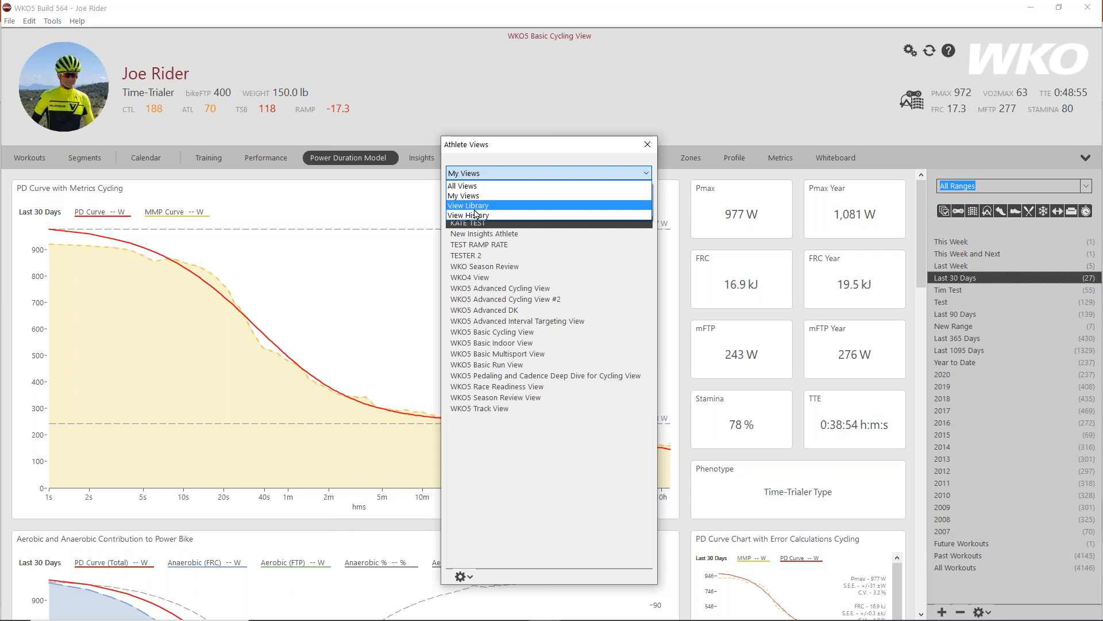
click(475, 210)
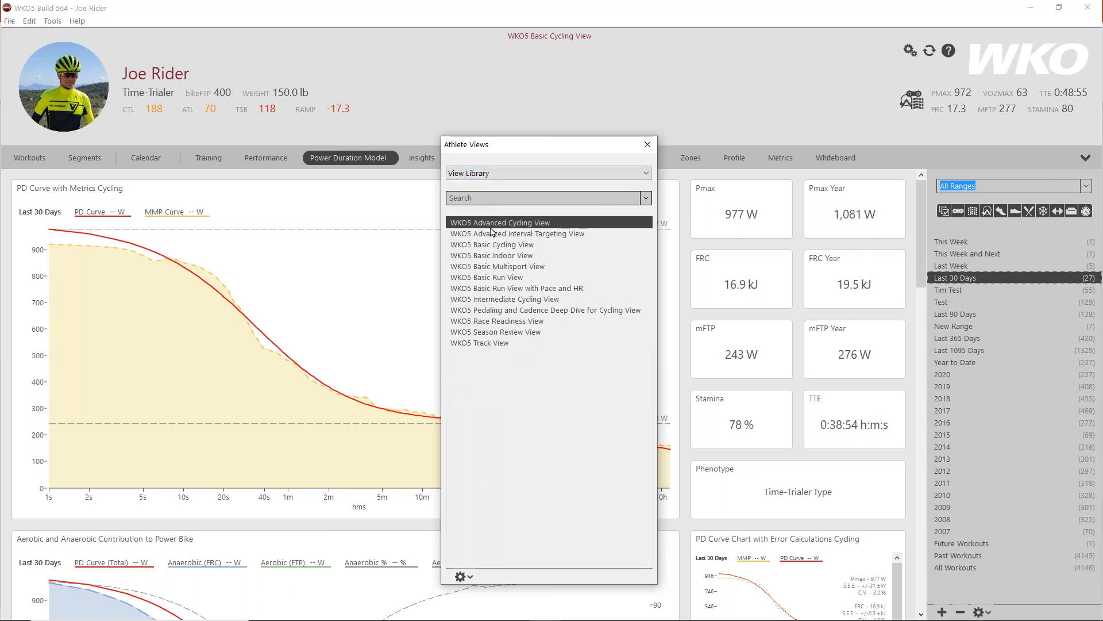
click(472, 174)
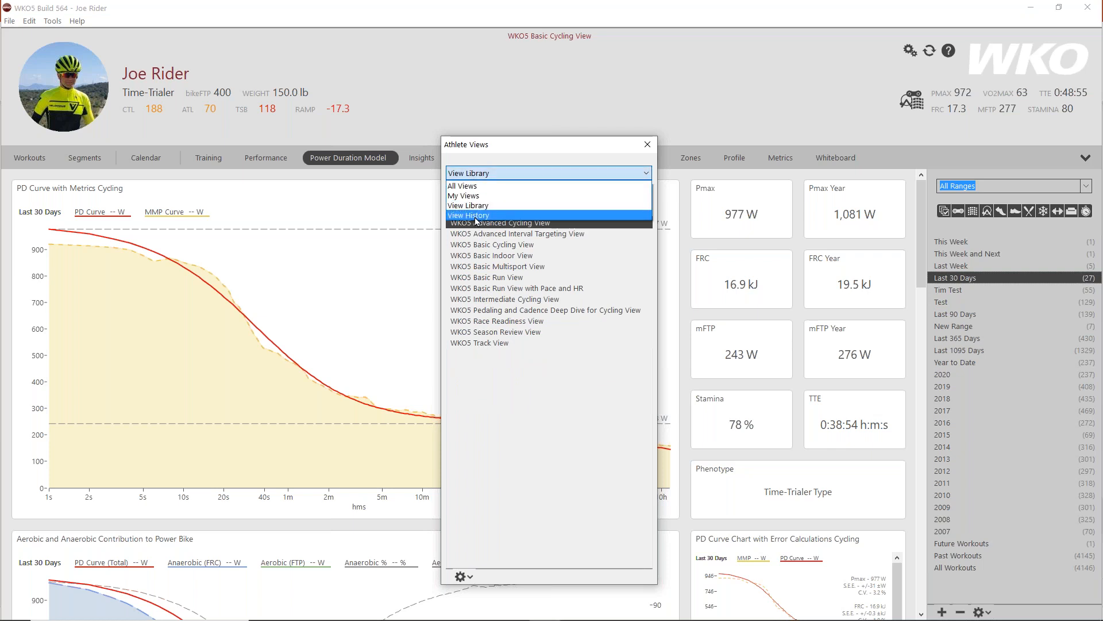
click(477, 216)
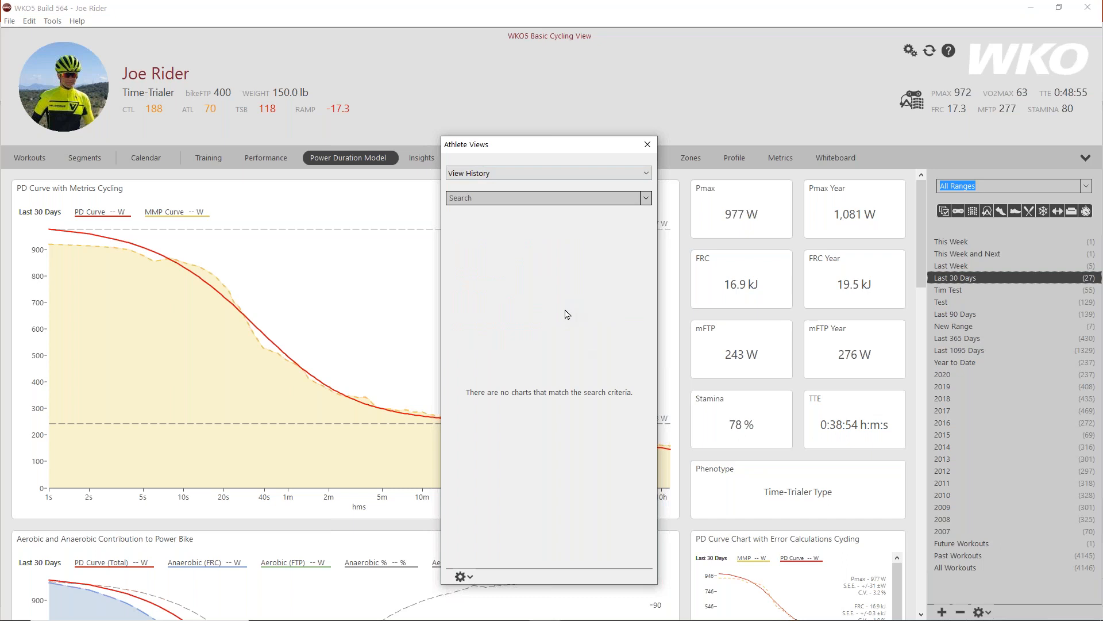
- Load the WKO5 Advanced Cycling View from the View Library and minimize the PowerPoint presentation covering WKO5
click(489, 174)
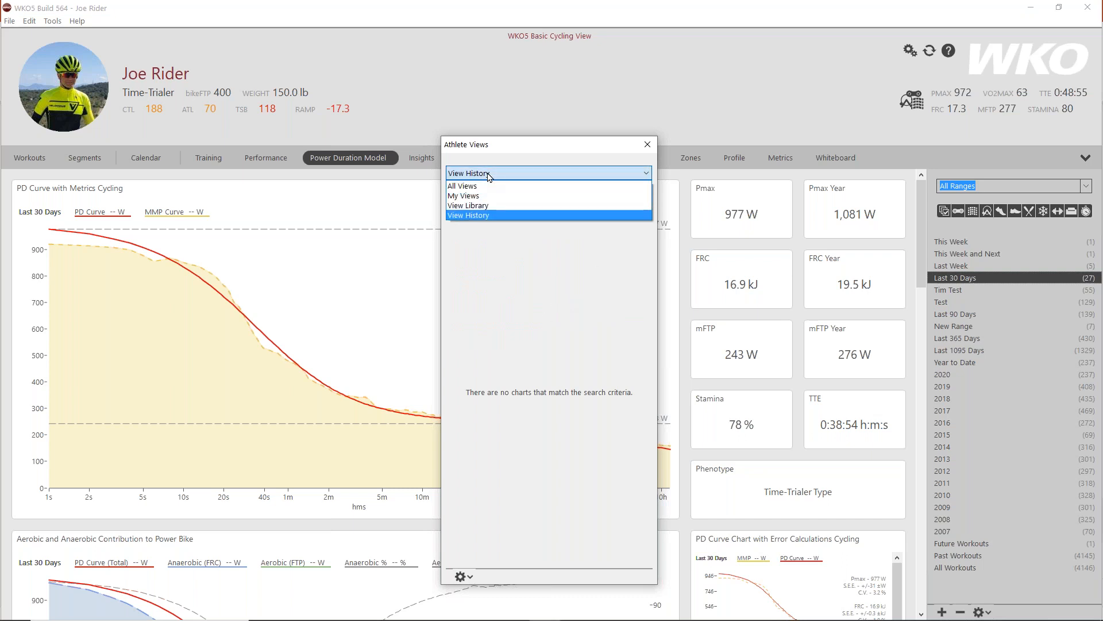
click(489, 206)
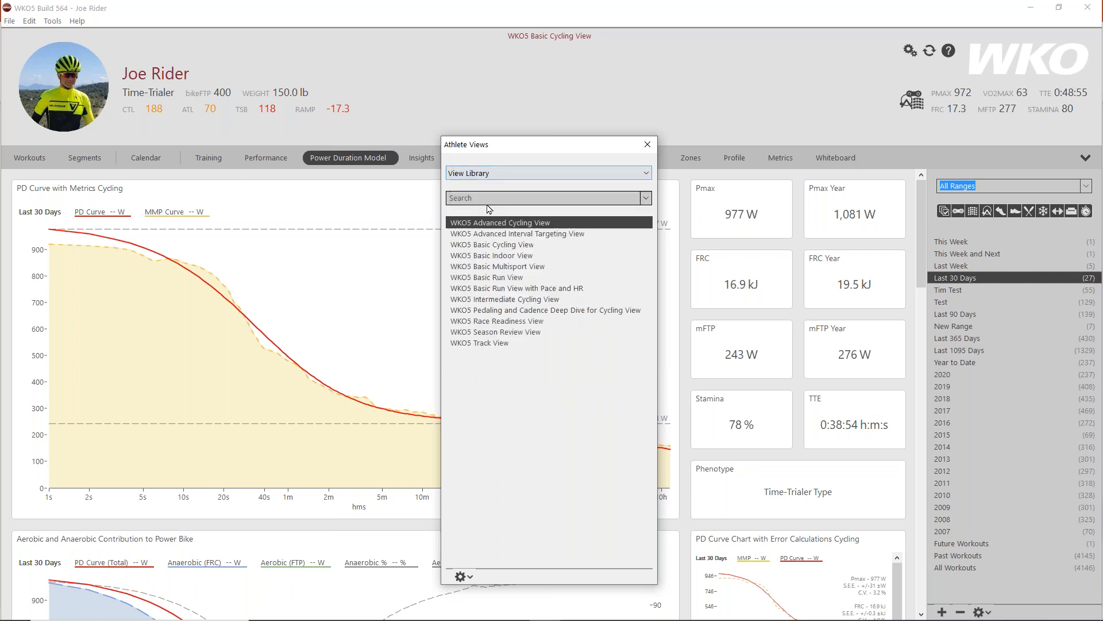
click(481, 235)
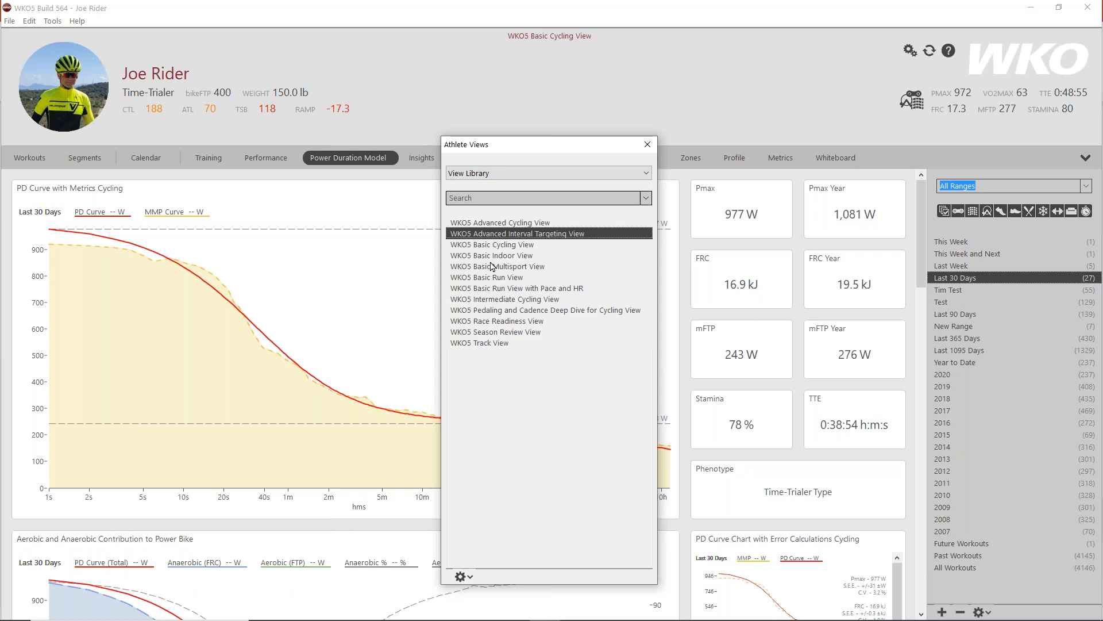
click(497, 222)
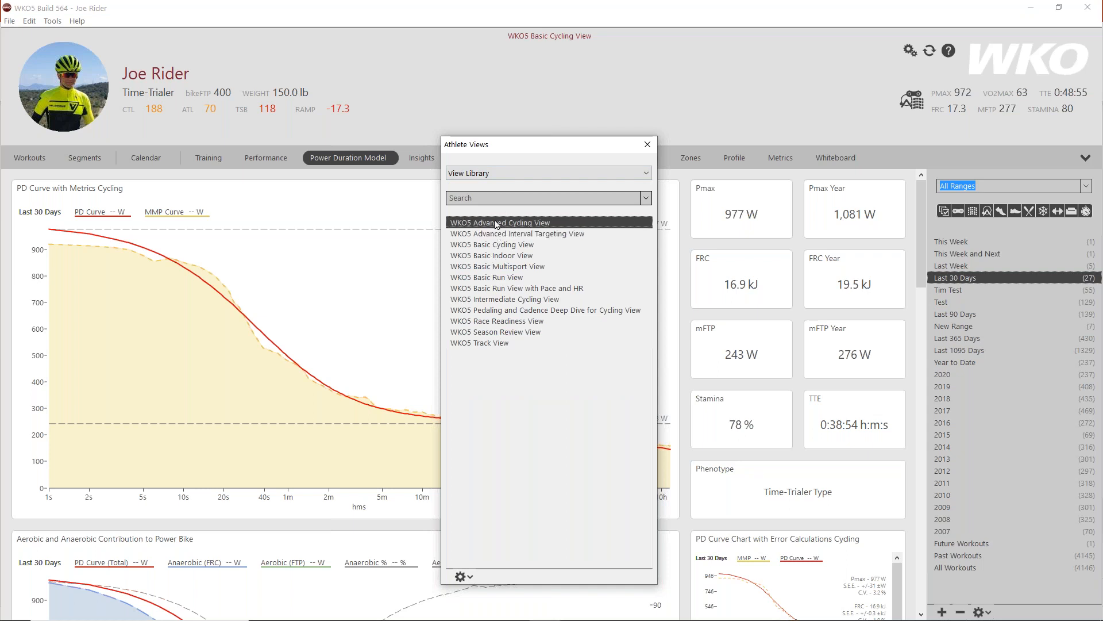
double_click(497, 224)
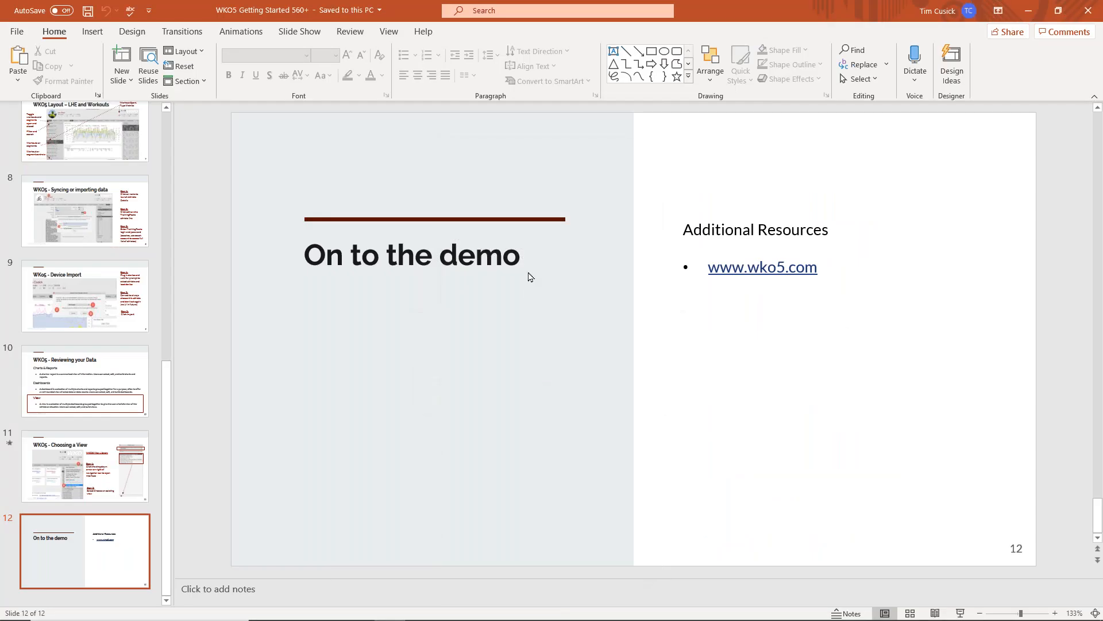
click(1031, 11)
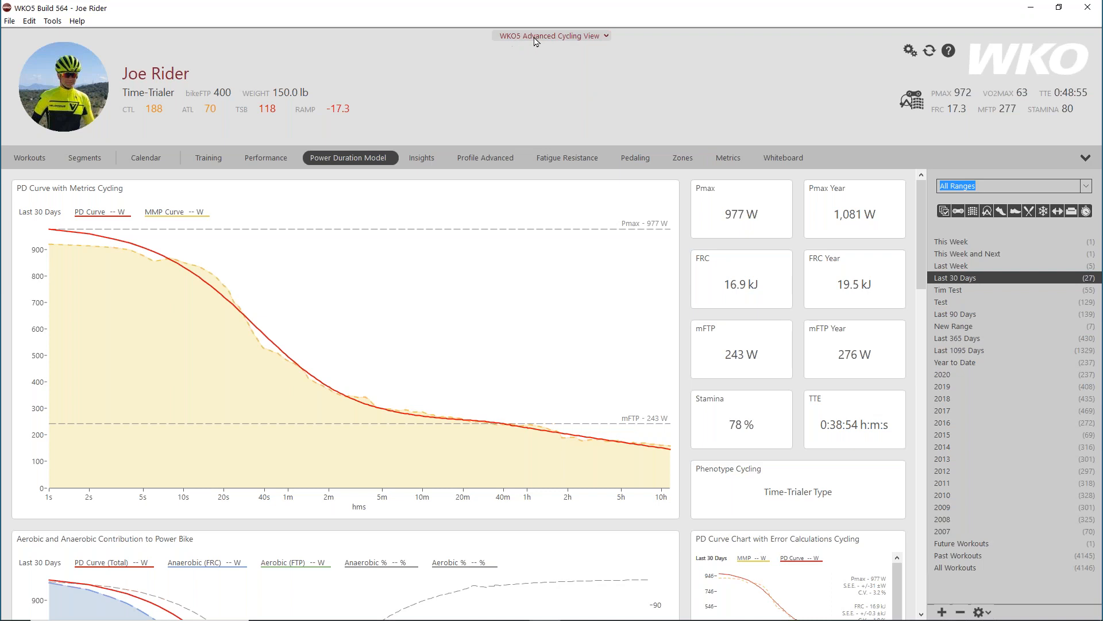
- Look over the quick list of athlete views available for switching from the current view
click(606, 38)
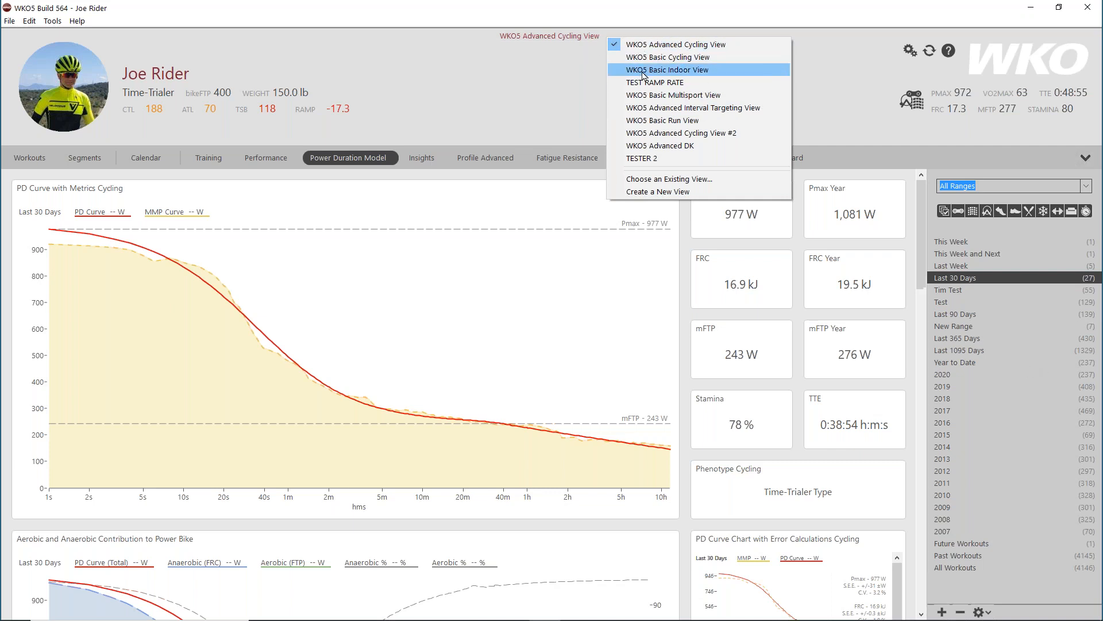
click(491, 96)
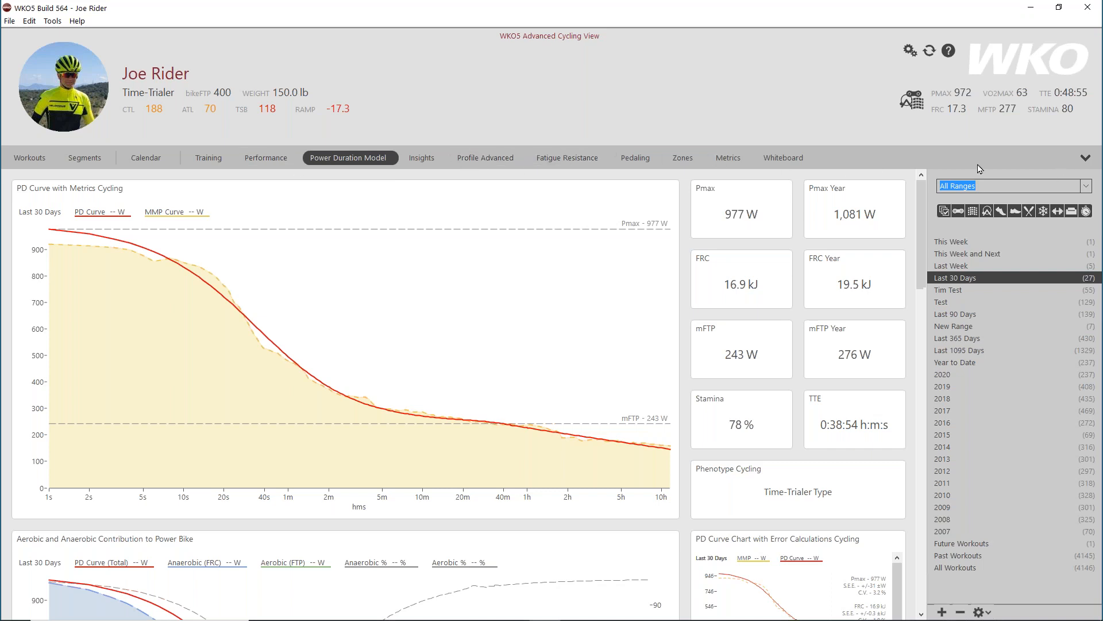
- Open the list of existing dashboards and look through the Dashboard History and Dashboard Library sources
click(1085, 158)
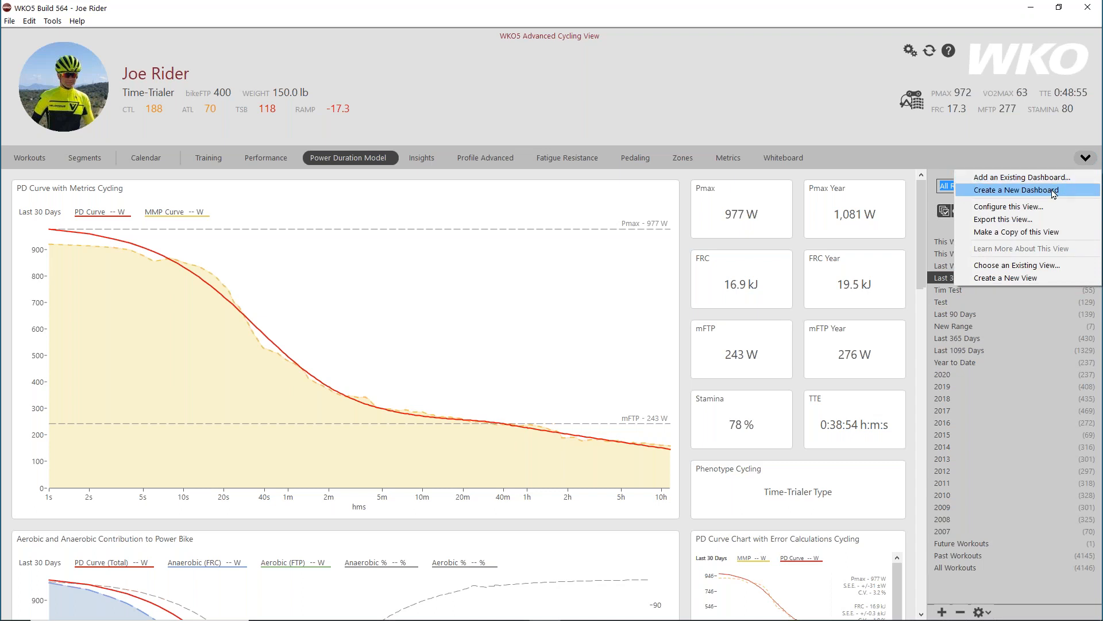
click(1033, 178)
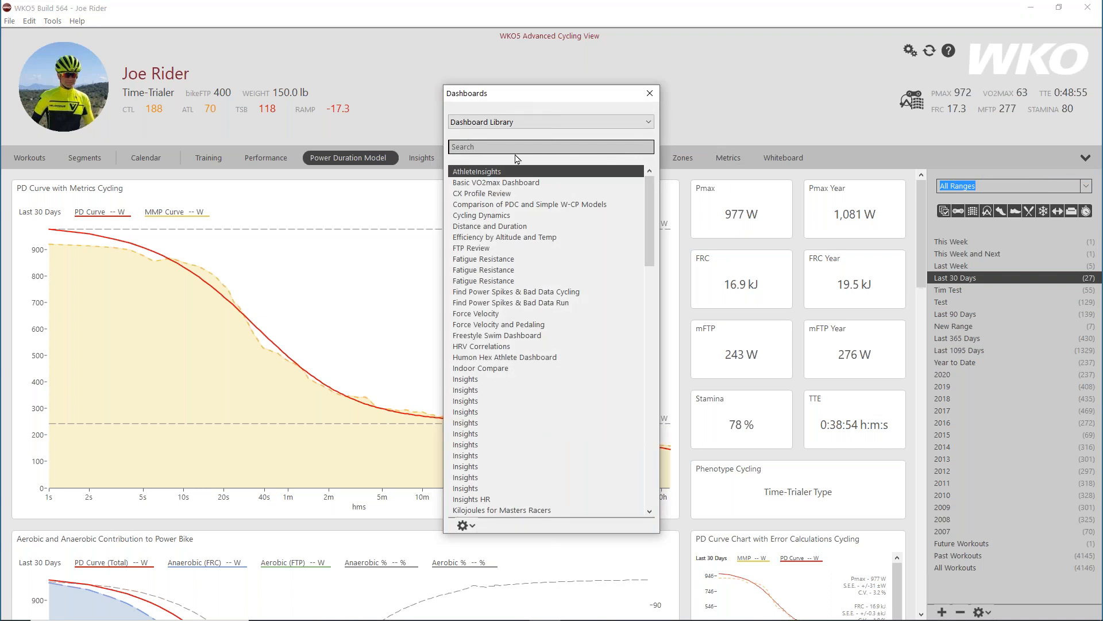
click(472, 126)
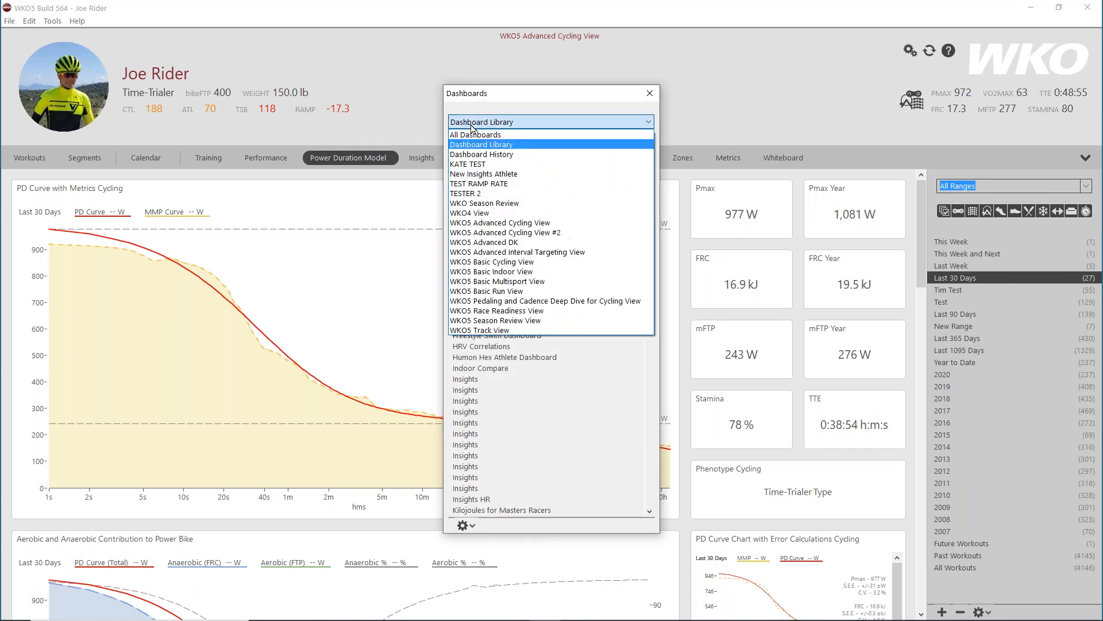
click(476, 154)
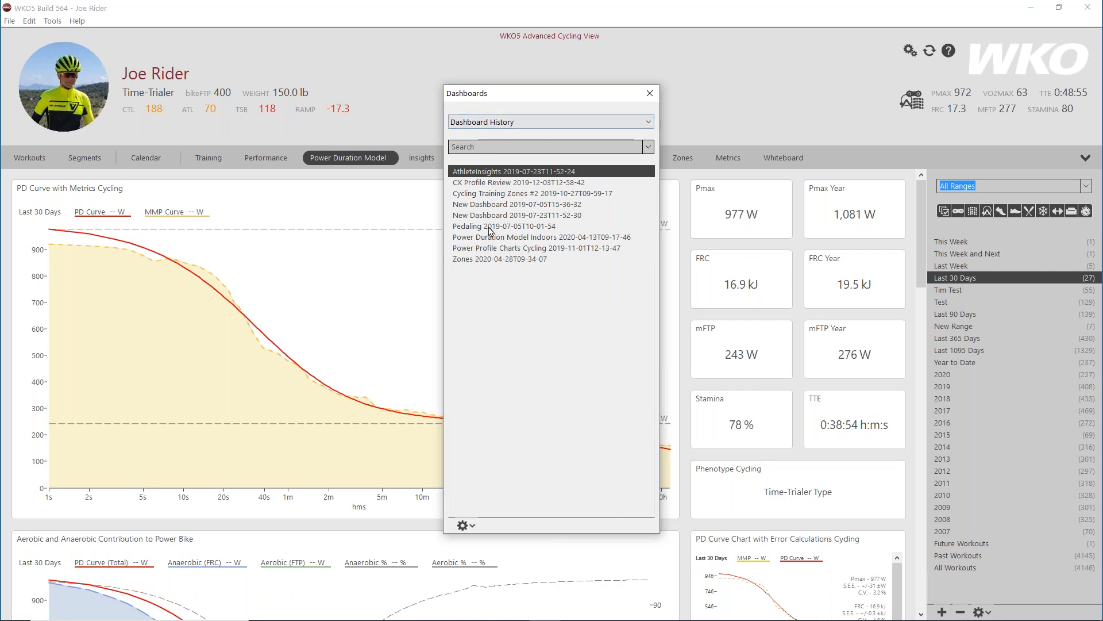
click(489, 125)
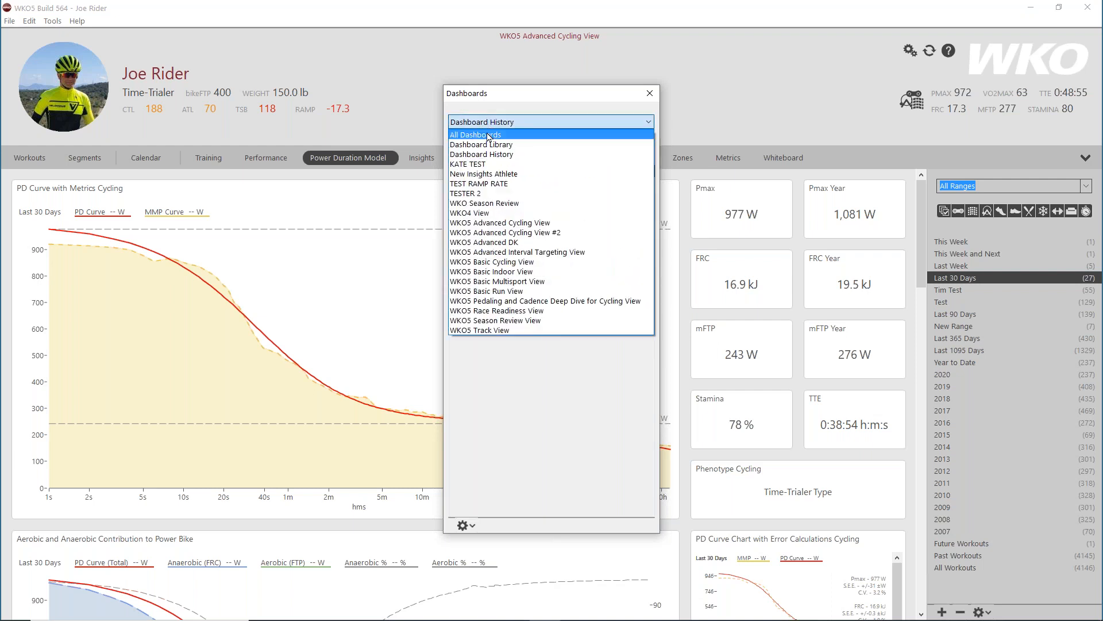
click(489, 146)
click(454, 146)
click(514, 121)
click(523, 122)
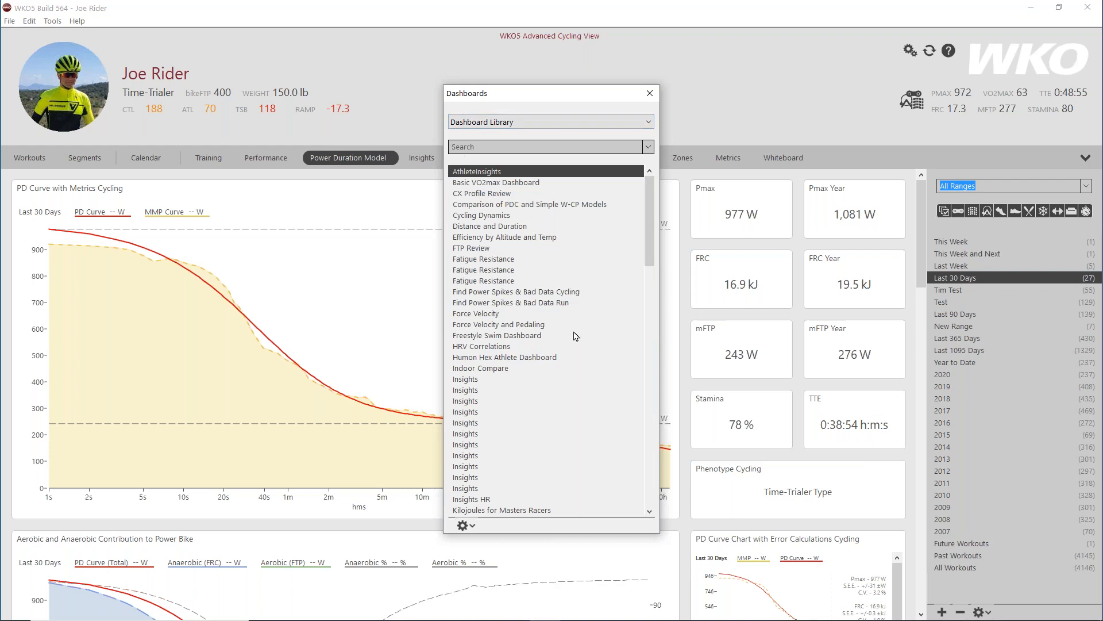
- Browse the Dashboard Library and search it for "MMP"
scroll(573, 333, down, 5)
click(459, 147)
text(MMP)
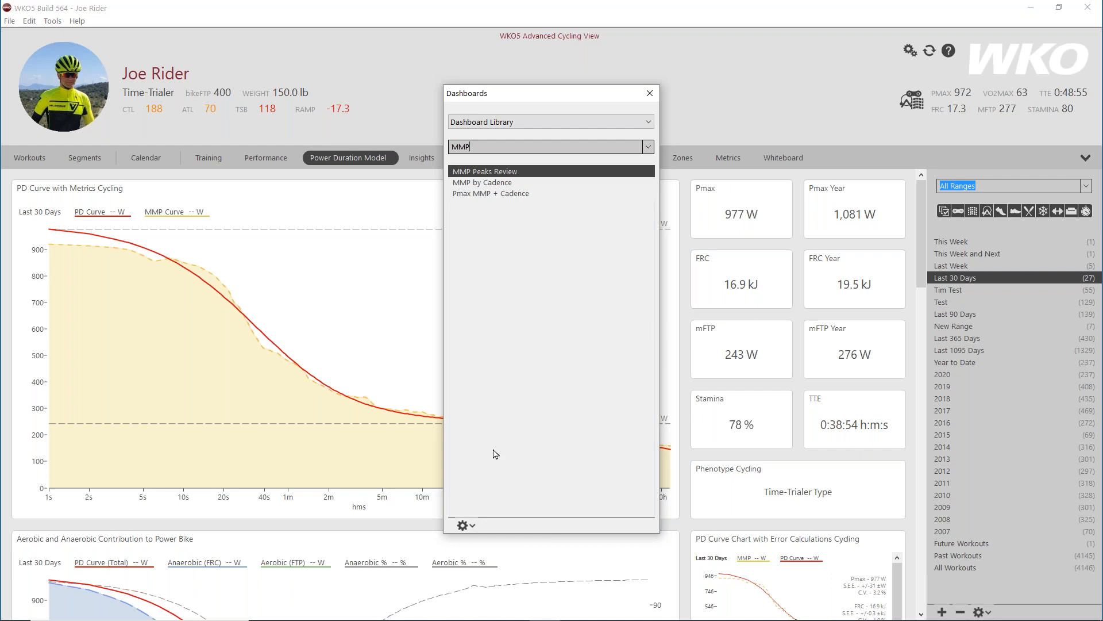
- Show the details and thumbnails for the MMP dashboards in the Dashboard Library
click(472, 525)
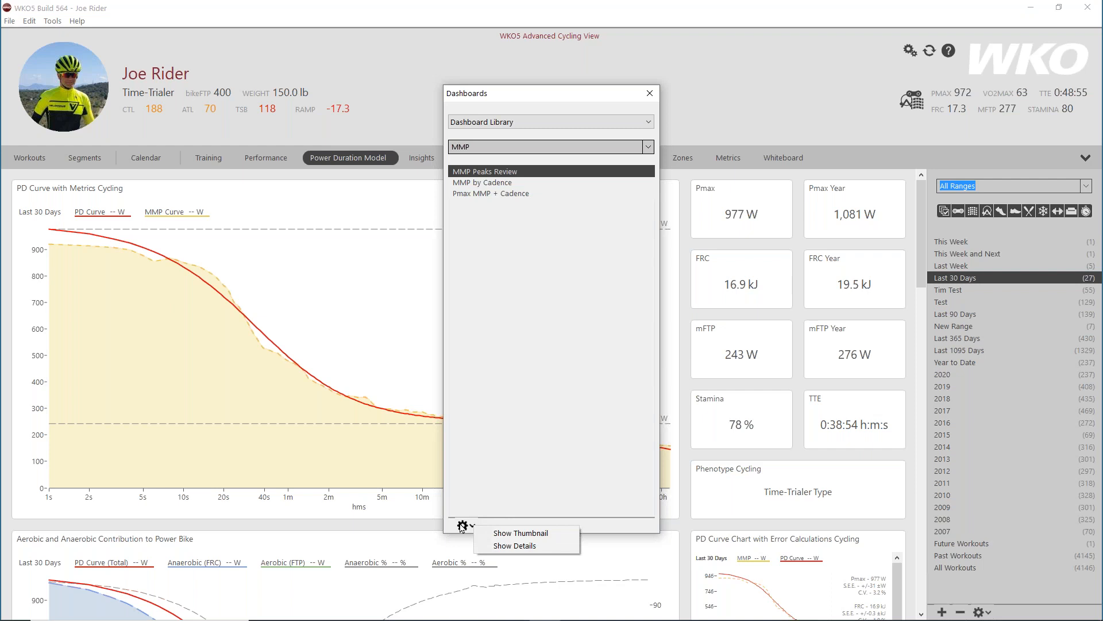
click(487, 546)
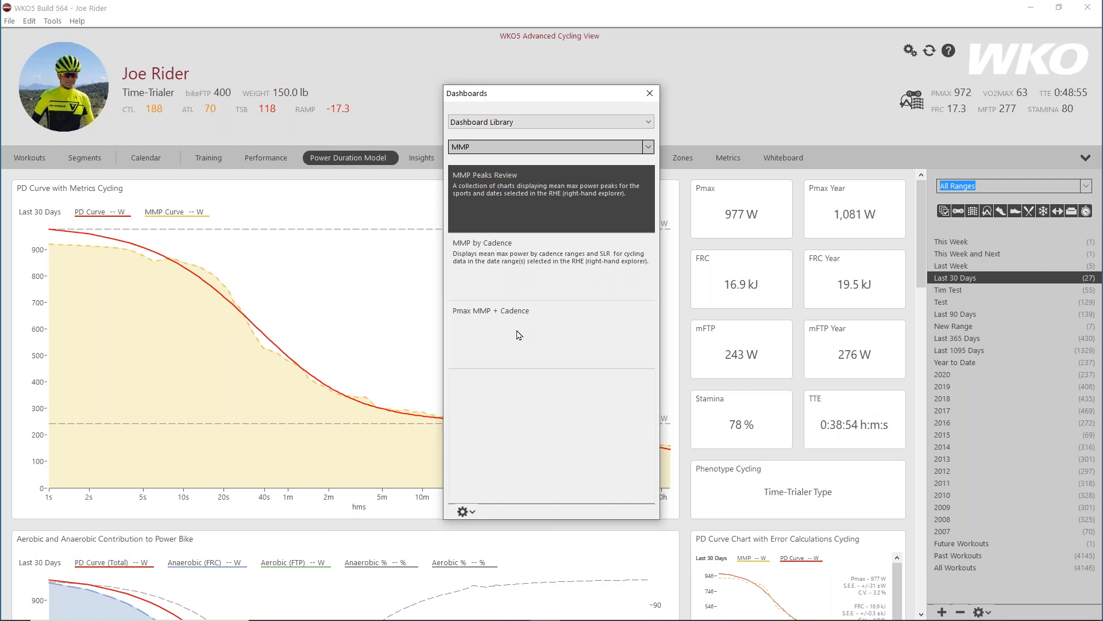
click(470, 512)
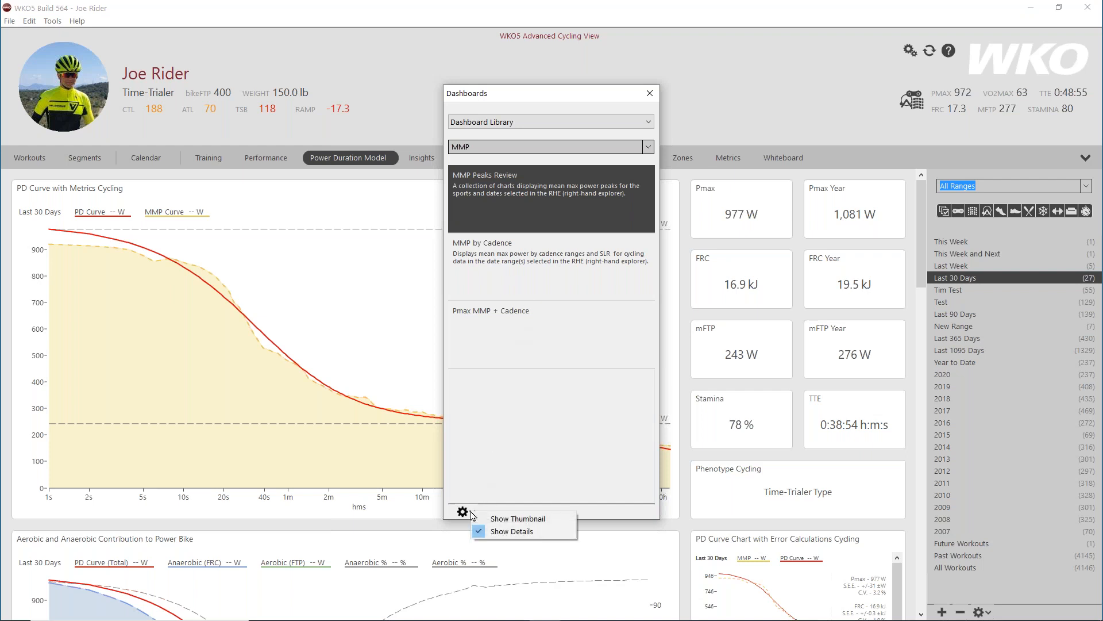
click(505, 518)
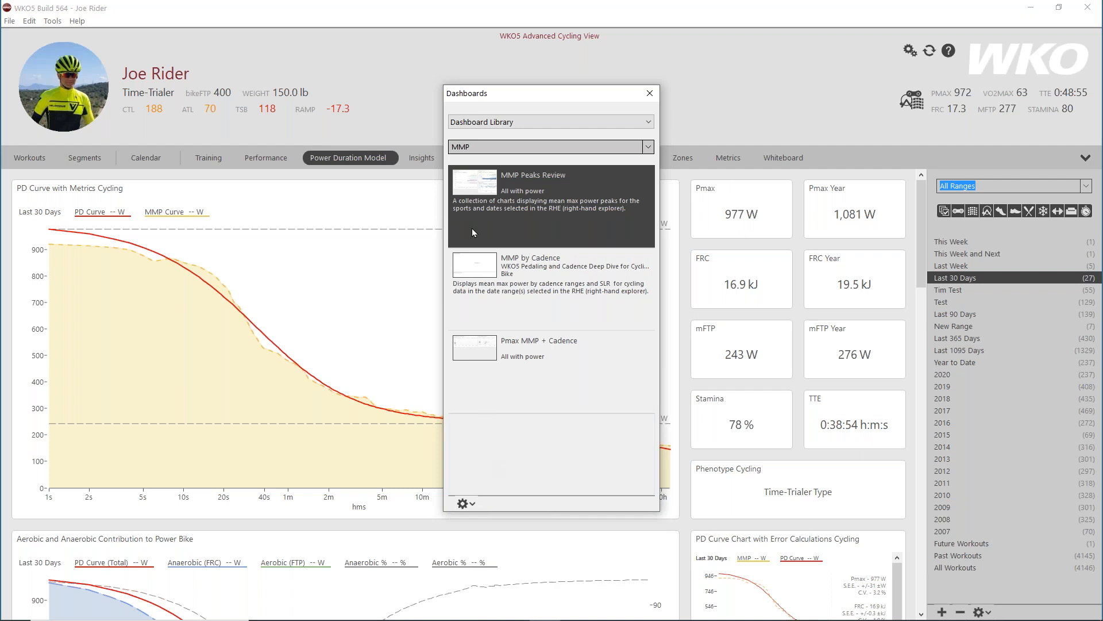
- Hide the dashboard thumbnails and details, and close the dashboard list without adding any dashboard
click(472, 504)
click(476, 511)
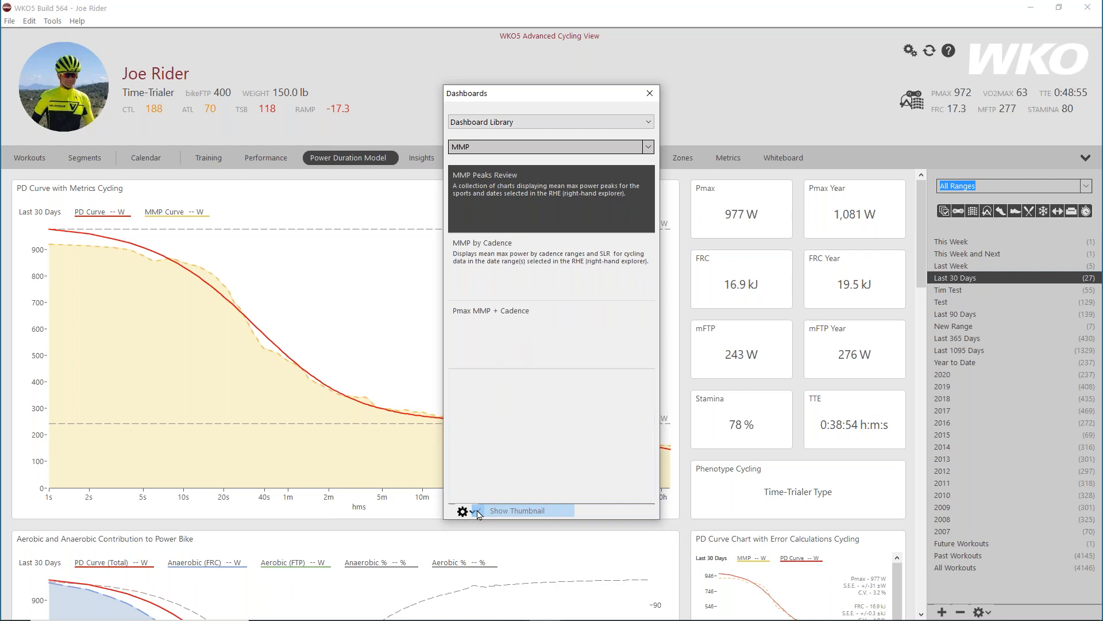
click(464, 505)
click(480, 526)
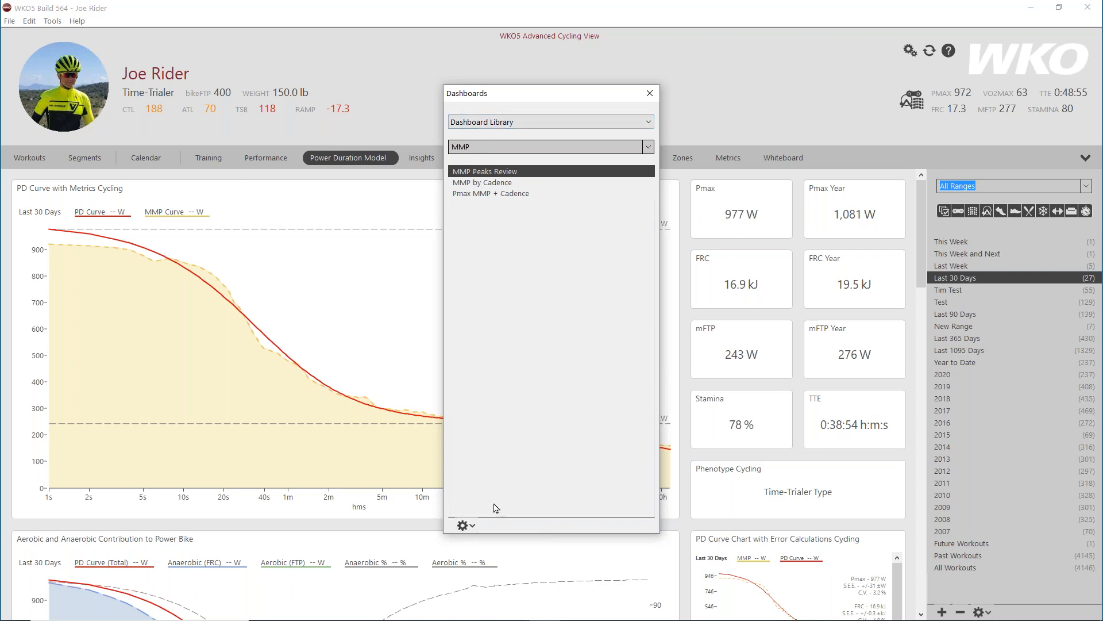
click(649, 94)
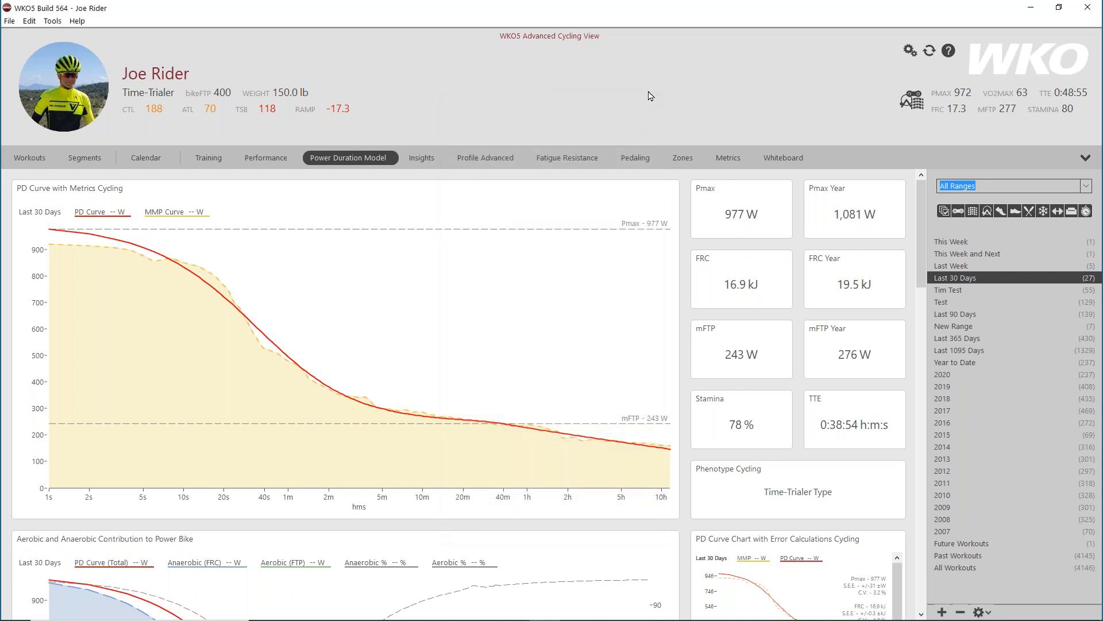
- Look at the options for managing the Power Duration Model dashboard and its charts
click(393, 158)
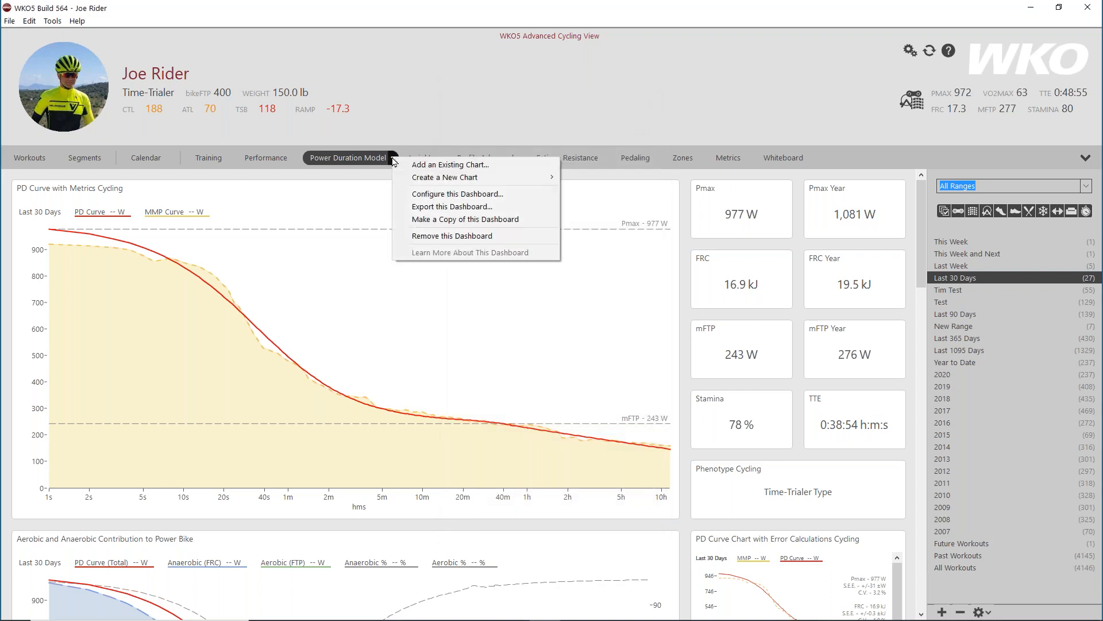
click(580, 105)
- Open the Whiteboard dashboard and search the Chart Library for "metr" as an existing chart to add
click(777, 163)
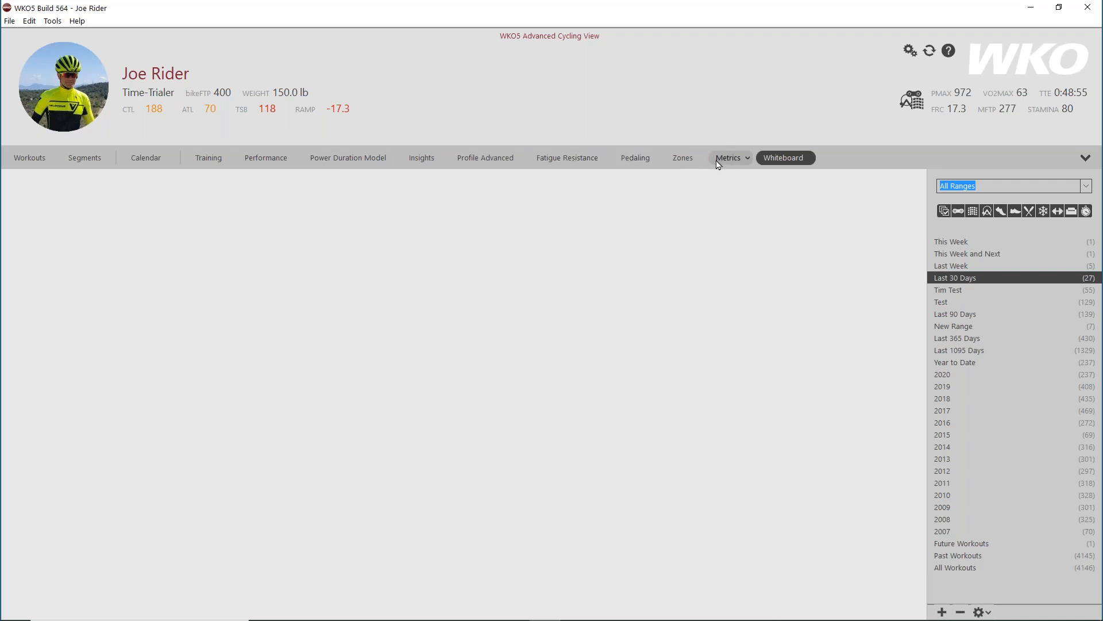
click(811, 162)
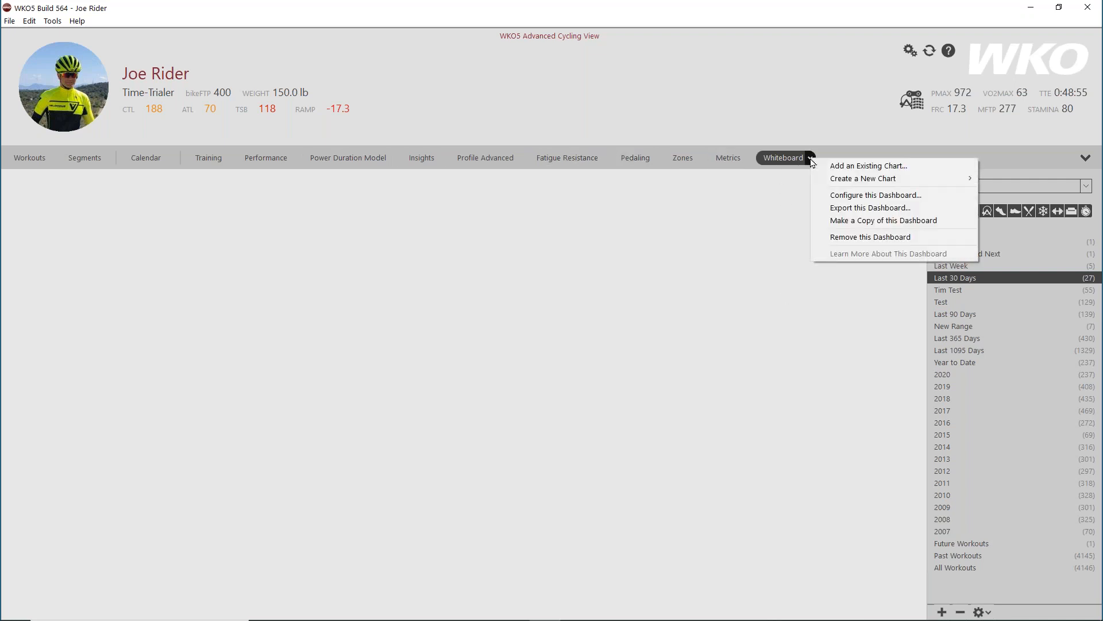
click(826, 168)
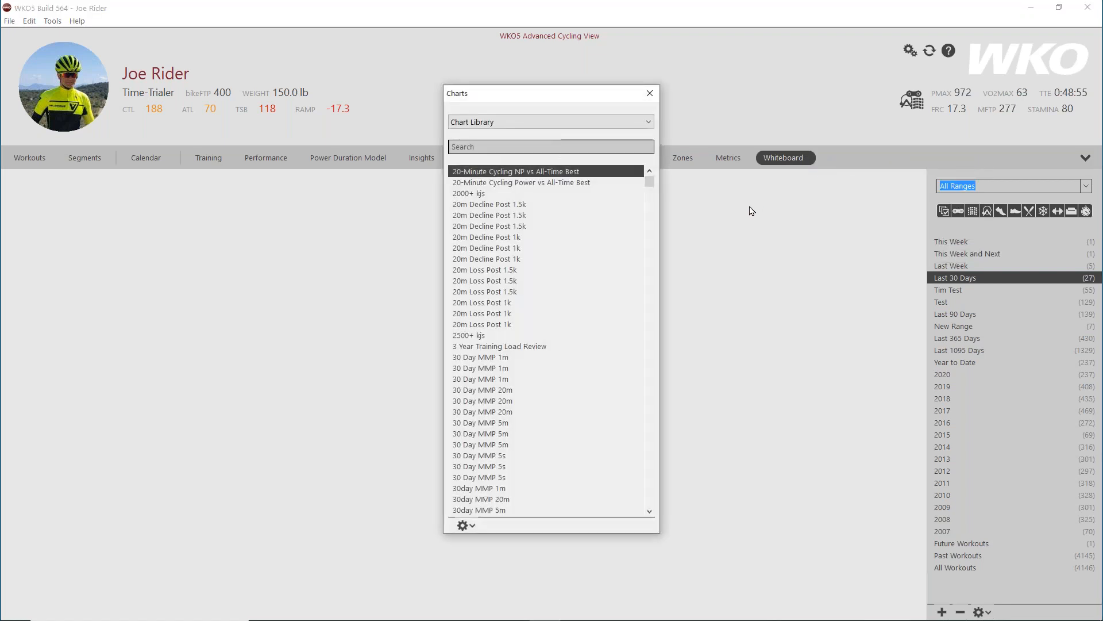
click(504, 123)
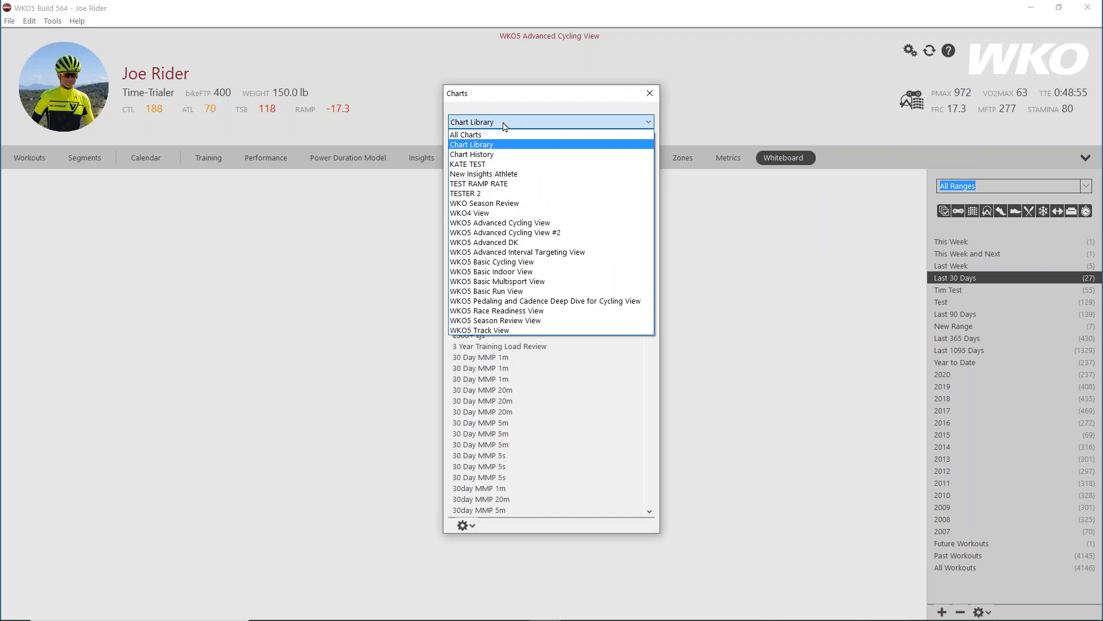
click(504, 123)
click(496, 147)
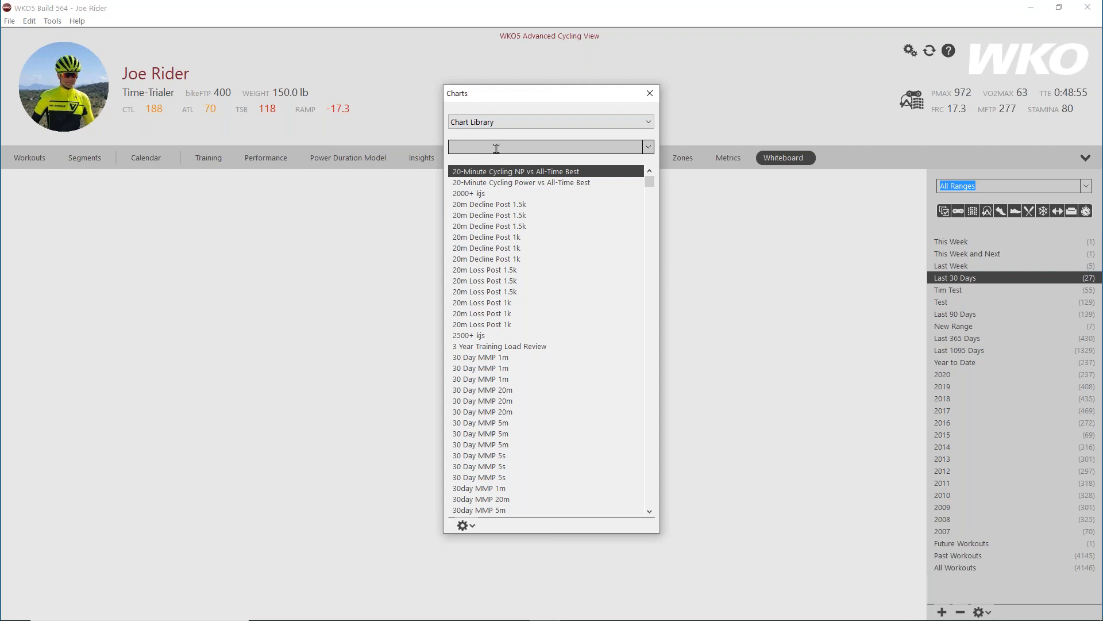
text(metr)
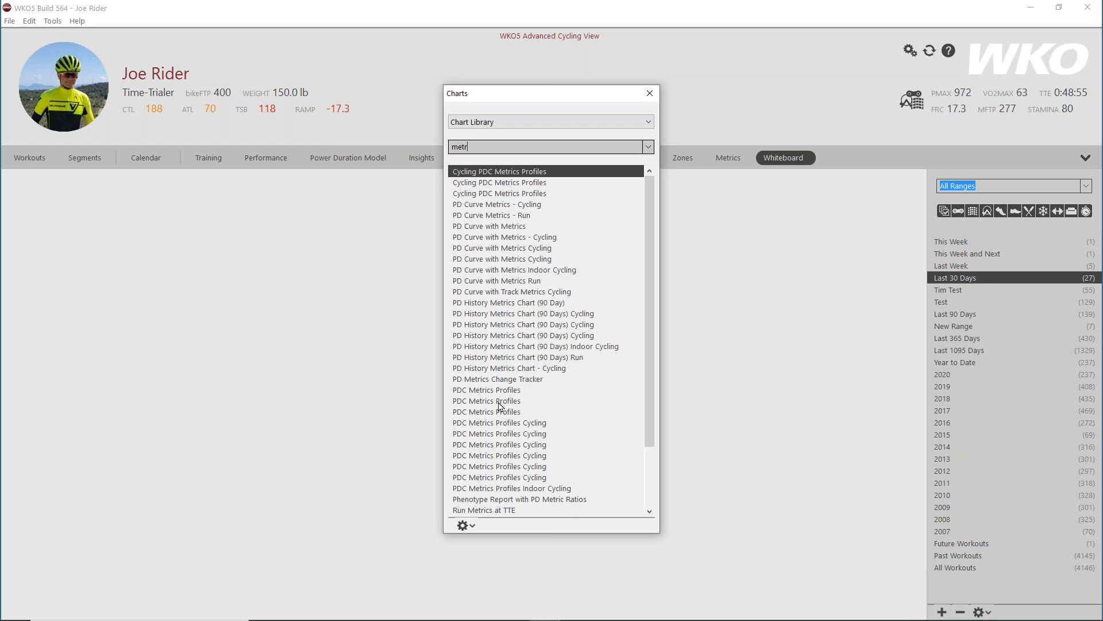
- Add a PDC Metrics Profiles Cycling chart to the Whiteboard dashboard and resize it narrower and taller
double_click(500, 445)
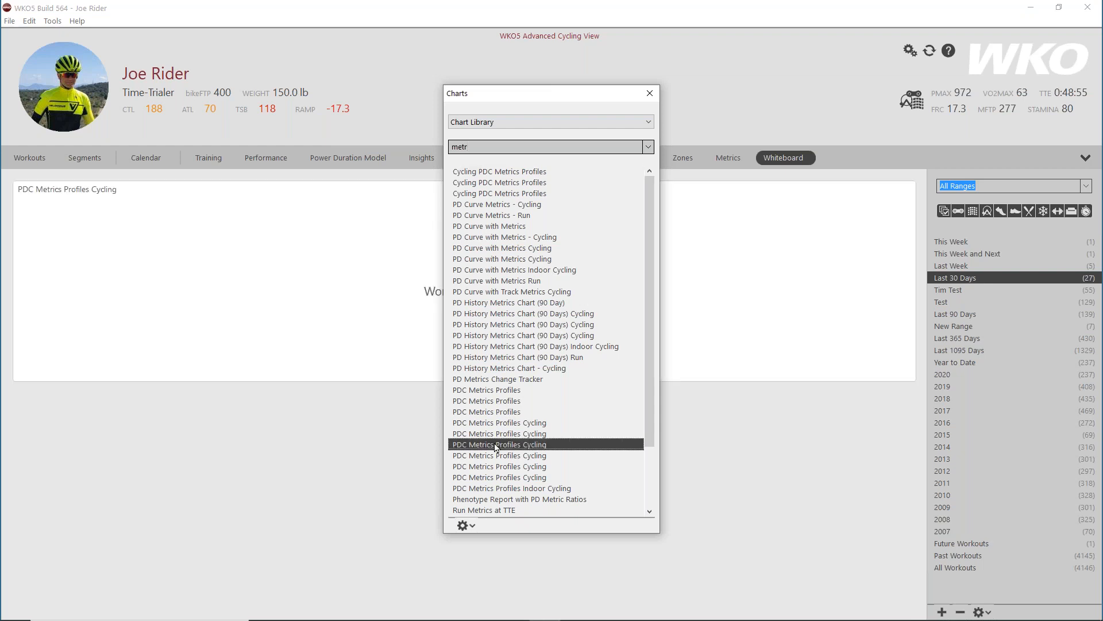
click(650, 93)
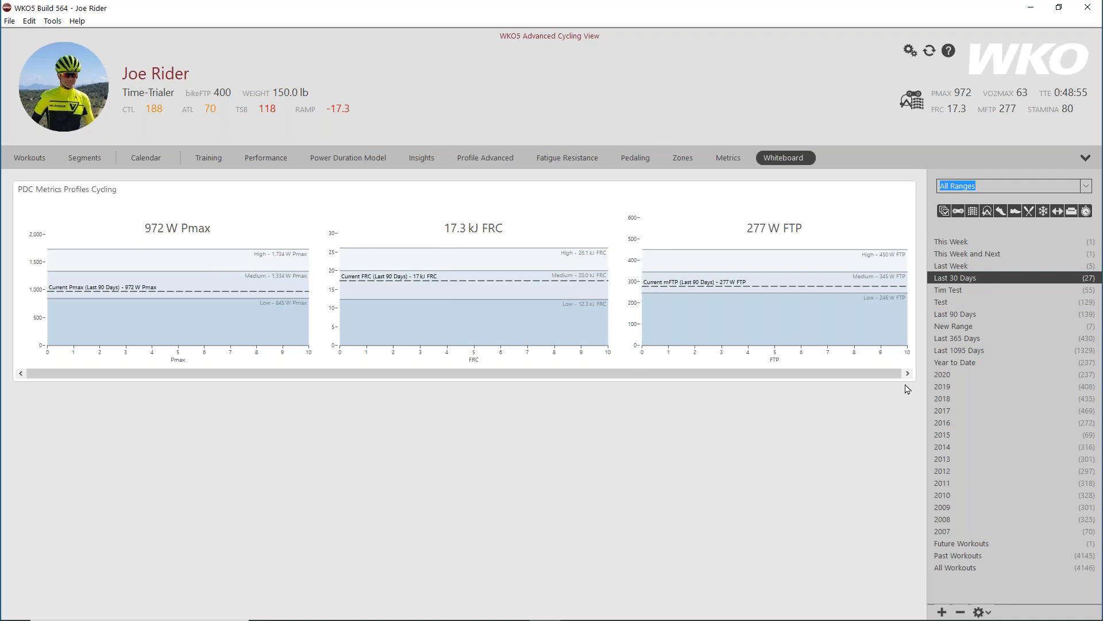
drag(913, 377, 826, 585)
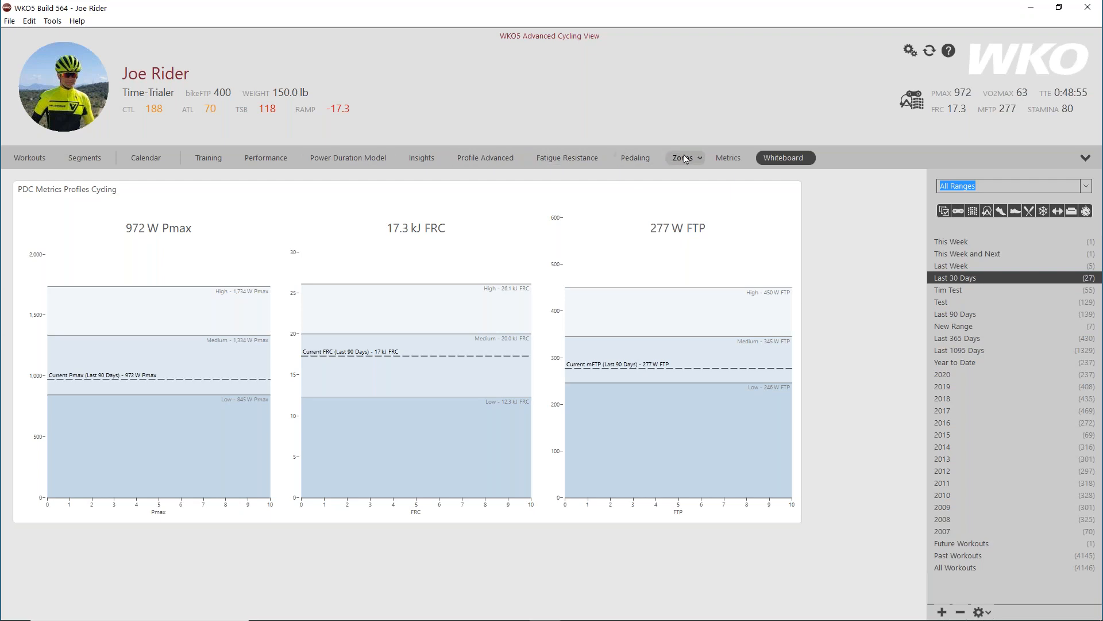
click(812, 159)
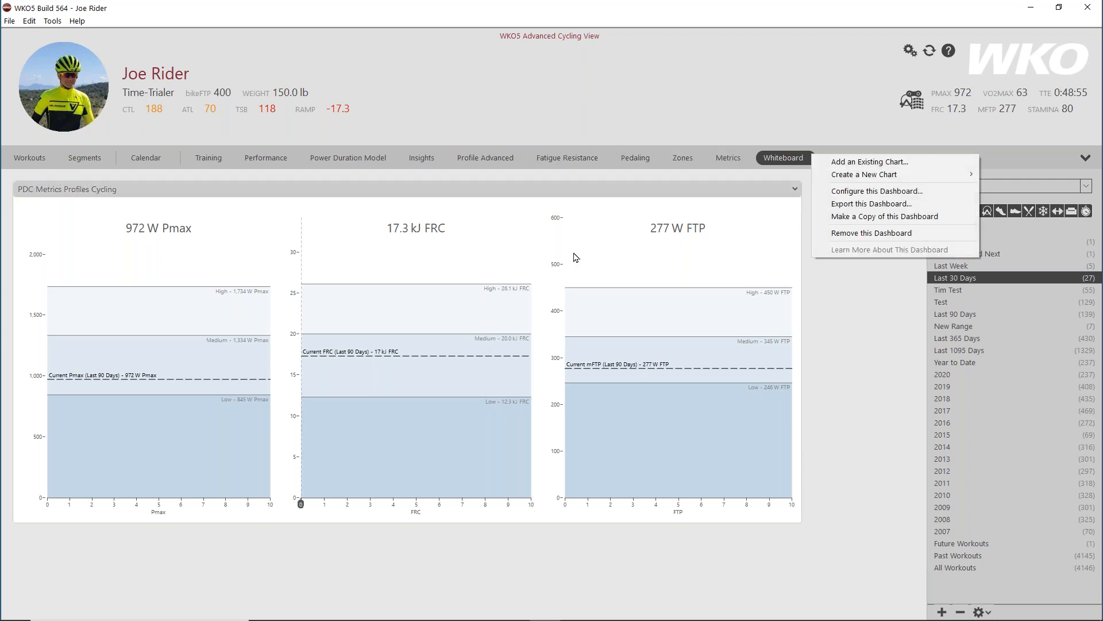
click(843, 362)
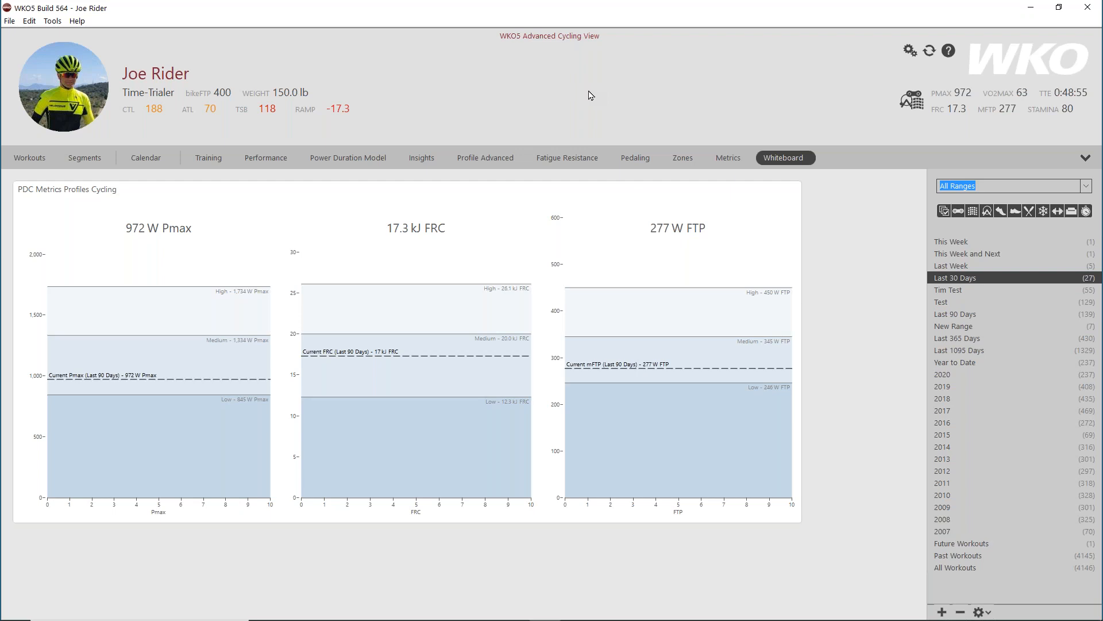
- Show the workouts list, clear its "VO2" search and filter it to Last 30 Days
click(24, 159)
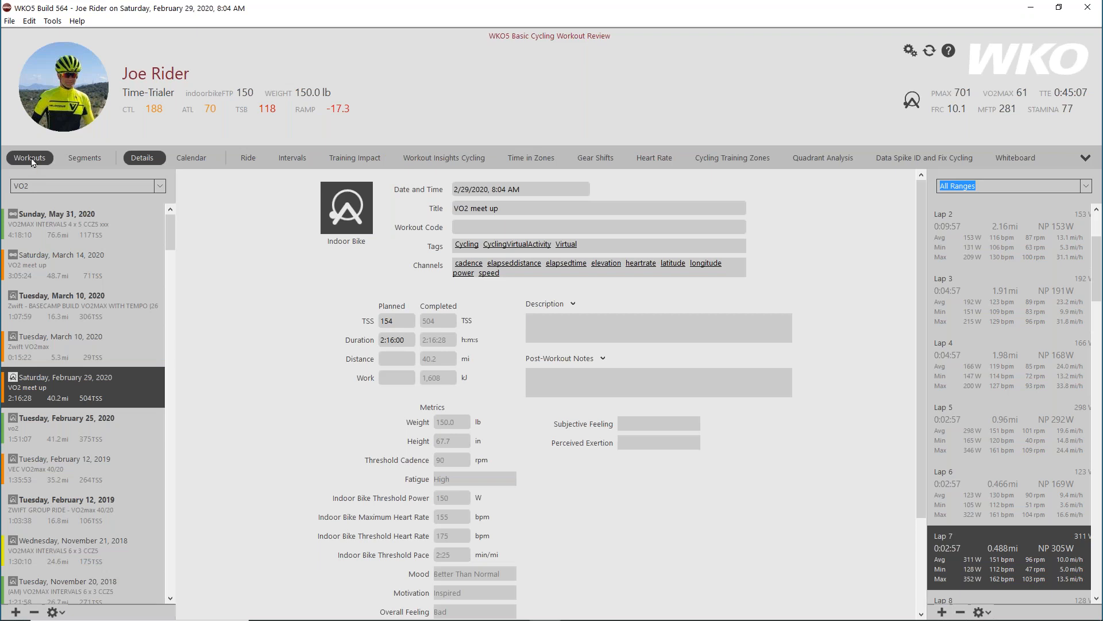
double_click(34, 187)
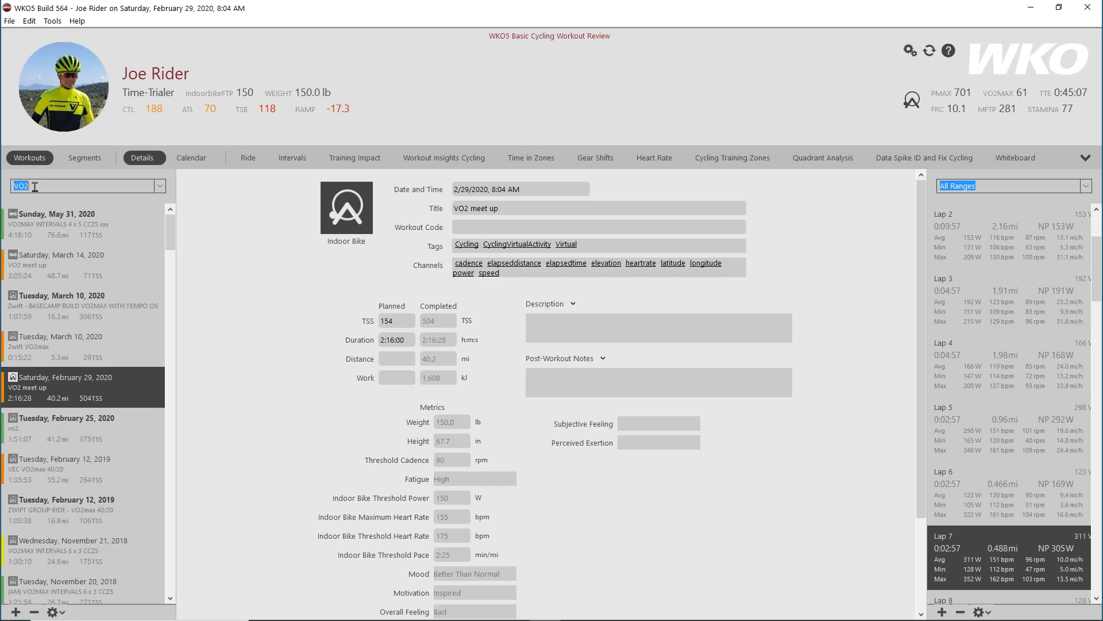
key(BackSpace)
click(161, 192)
click(161, 190)
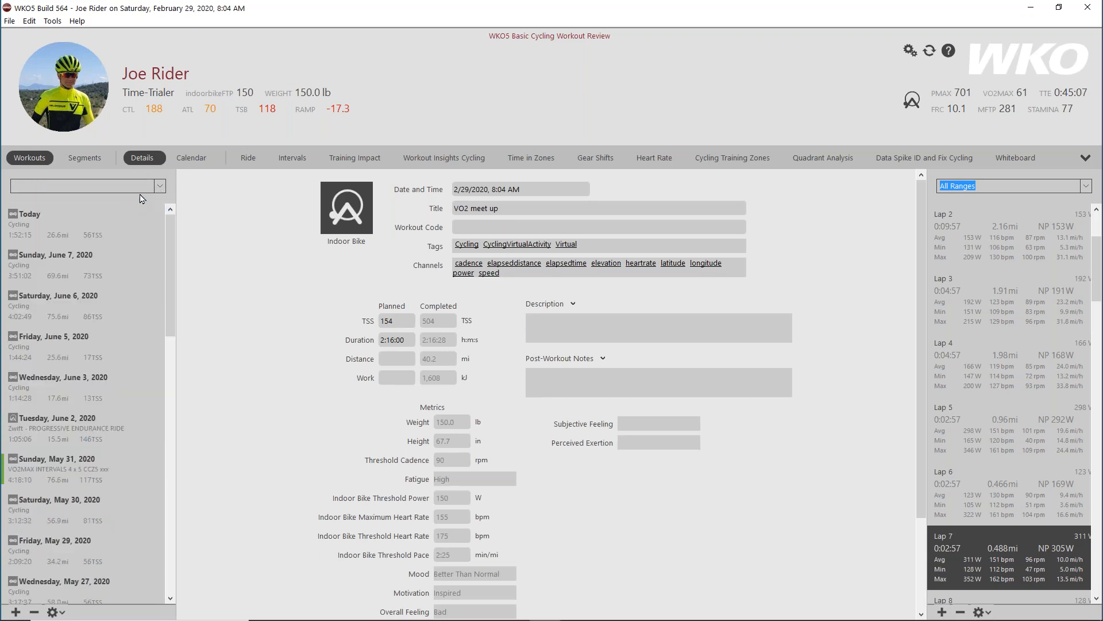
click(161, 187)
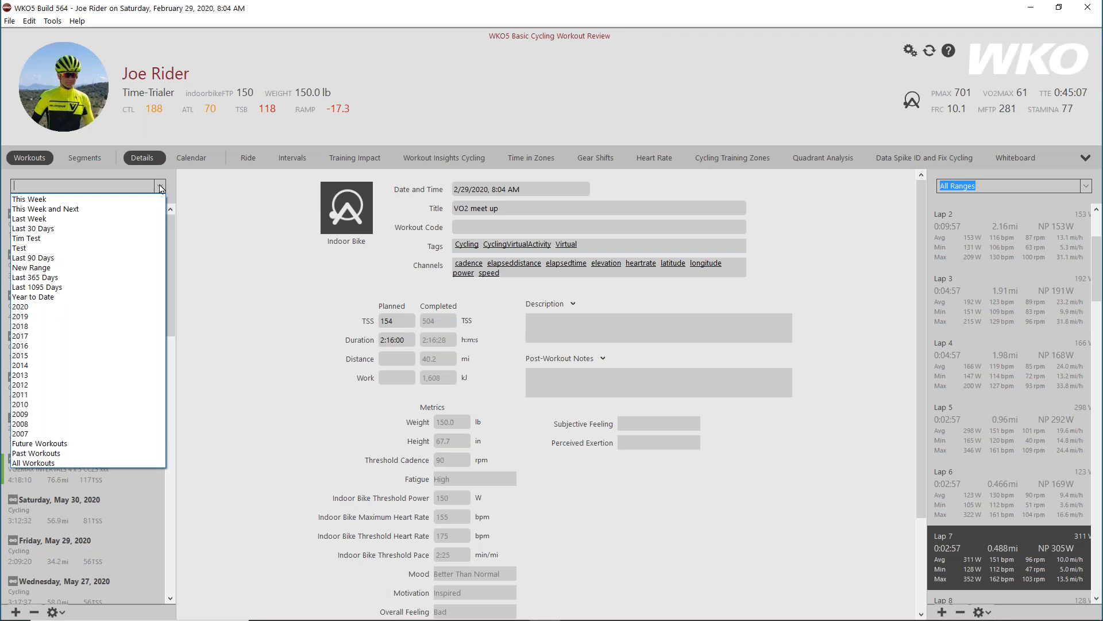
click(58, 229)
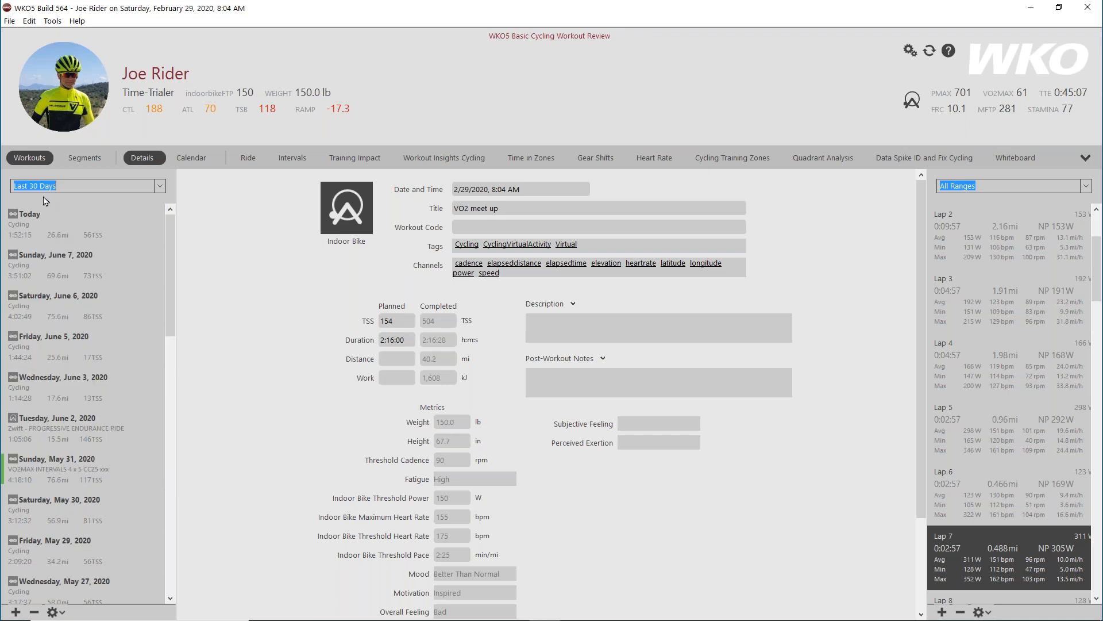
- Look through the filtered workouts and hide the workout metrics in the list
scroll(68, 278, down, 10)
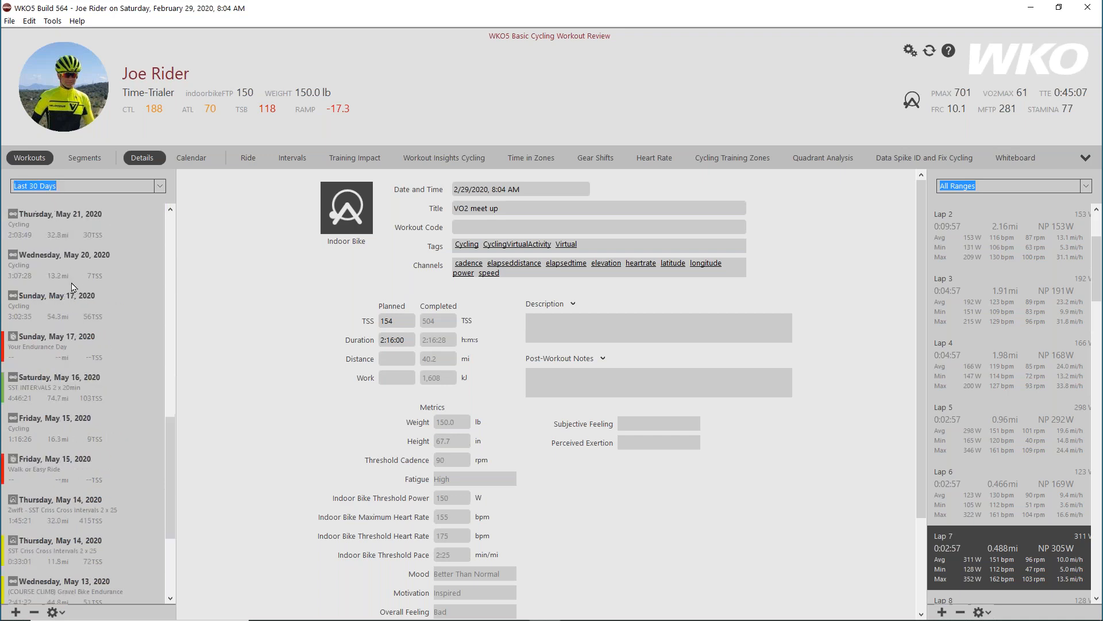
scroll(72, 287, up, 10)
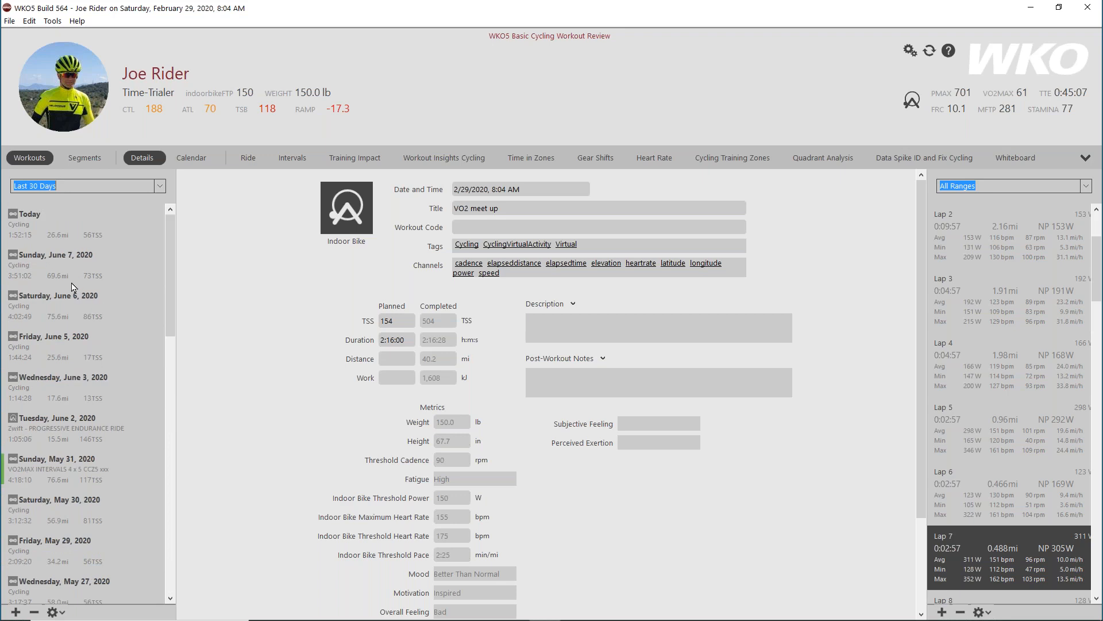
scroll(58, 370, down, 5)
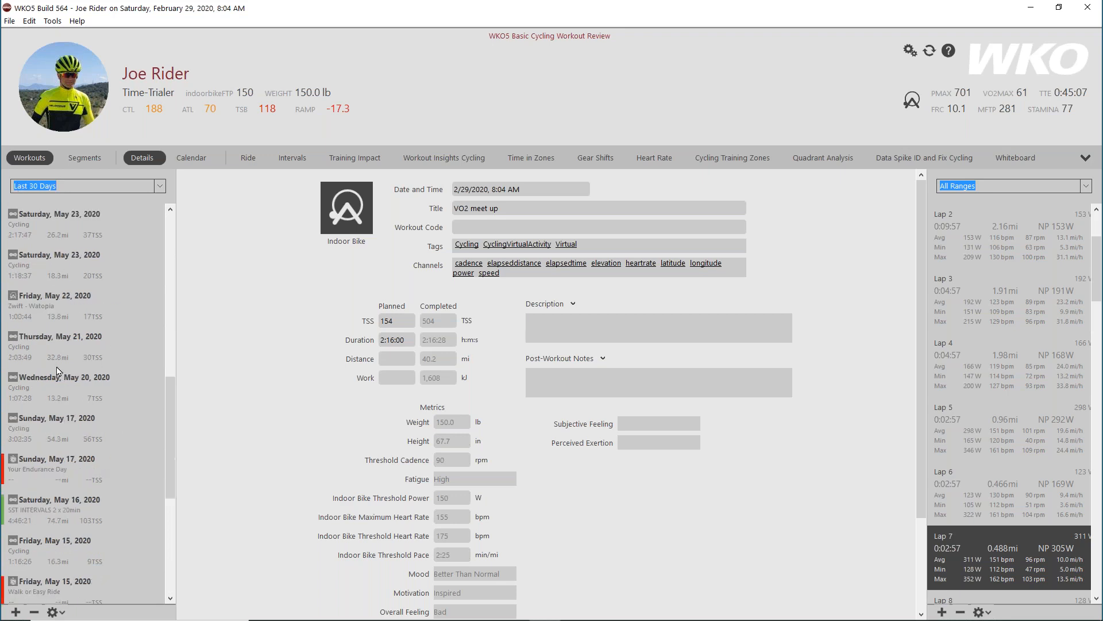
scroll(58, 371, down, 3)
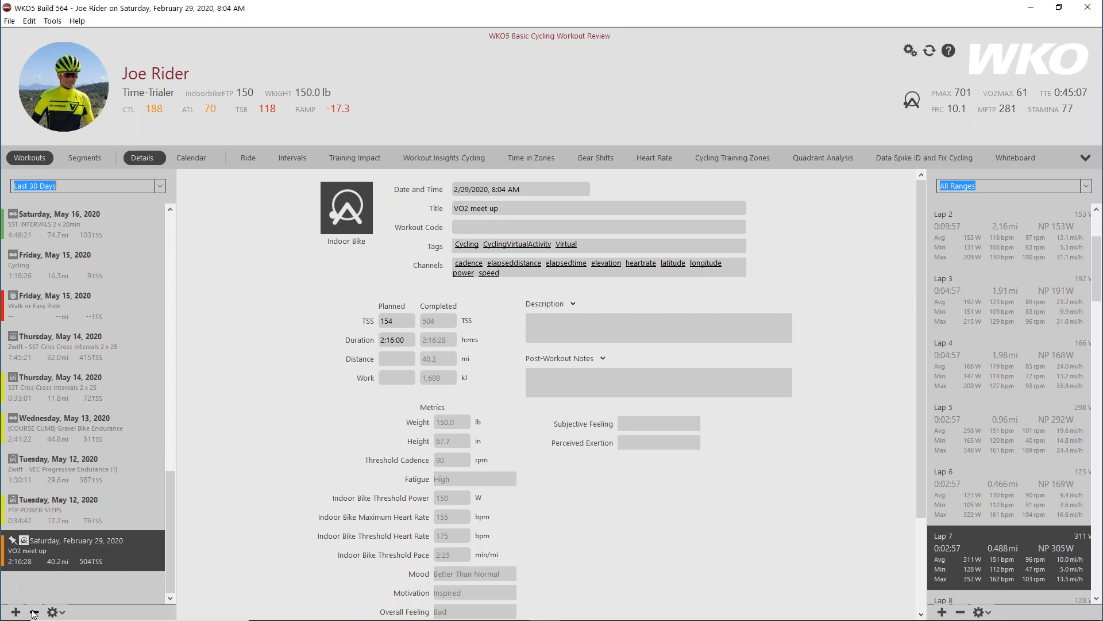
click(62, 613)
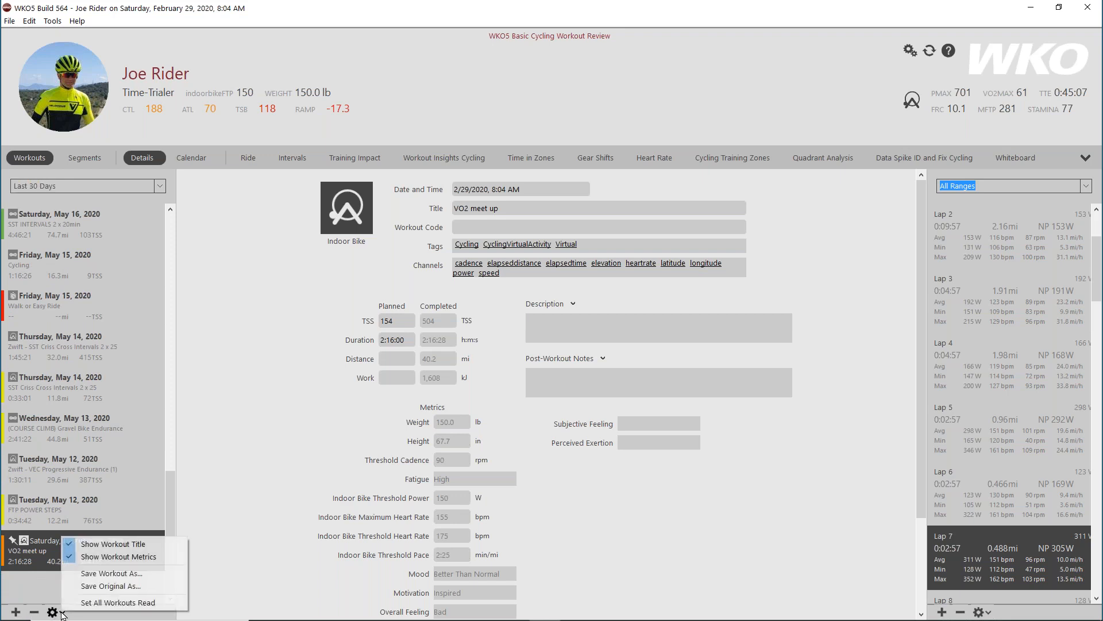
click(70, 558)
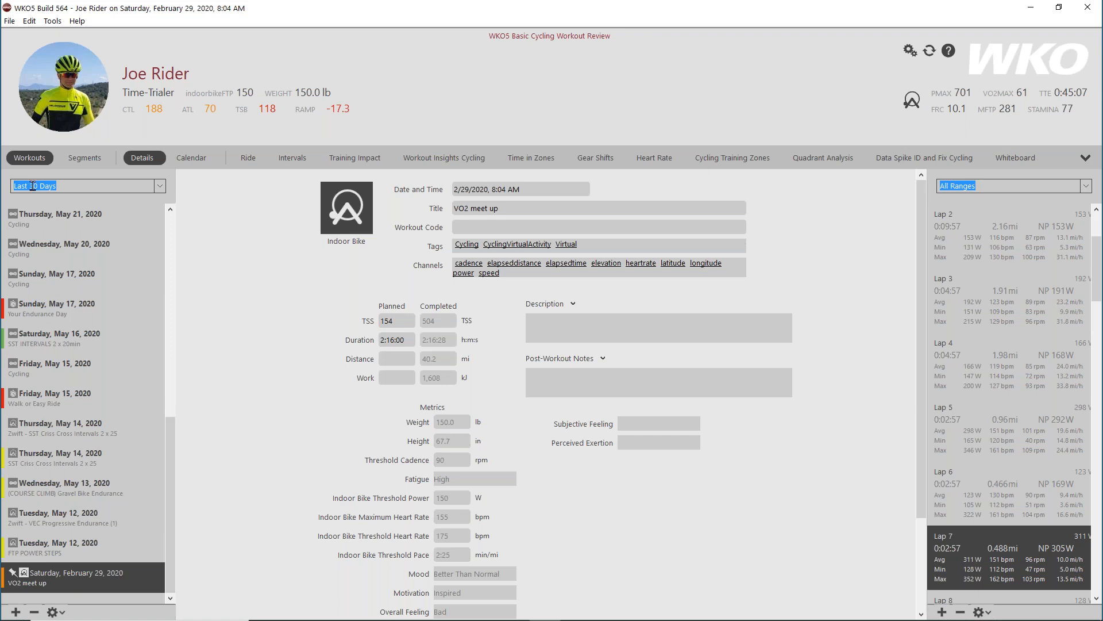
- Replace the Last 30 Days filter with a search of the workouts for "SST"
click(77, 186)
key(BackSpace)
key(BackSpace)
key(BackSpace)
key(BackSpace)
key(BackSpace)
key(BackSpace)
key(BackSpace)
key(BackSpace)
key(BackSpace)
key(BackSpace)
key(BackSpace)
text(SST)
key(Return)
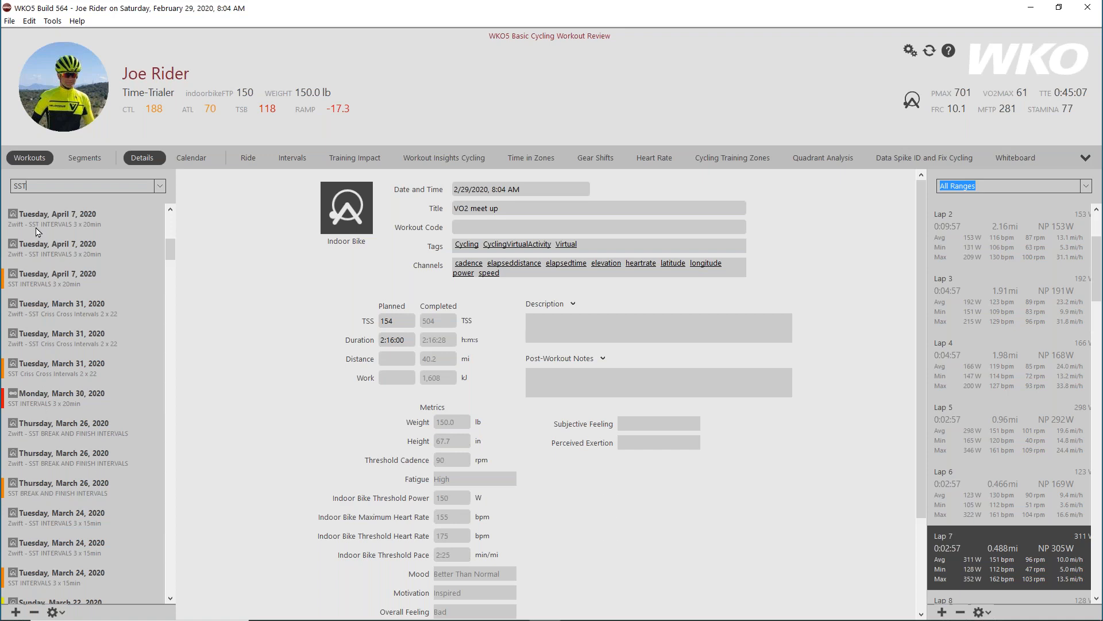
- Search the workouts list for "VO2"
double_click(32, 187)
text(VO2)
key(Return)
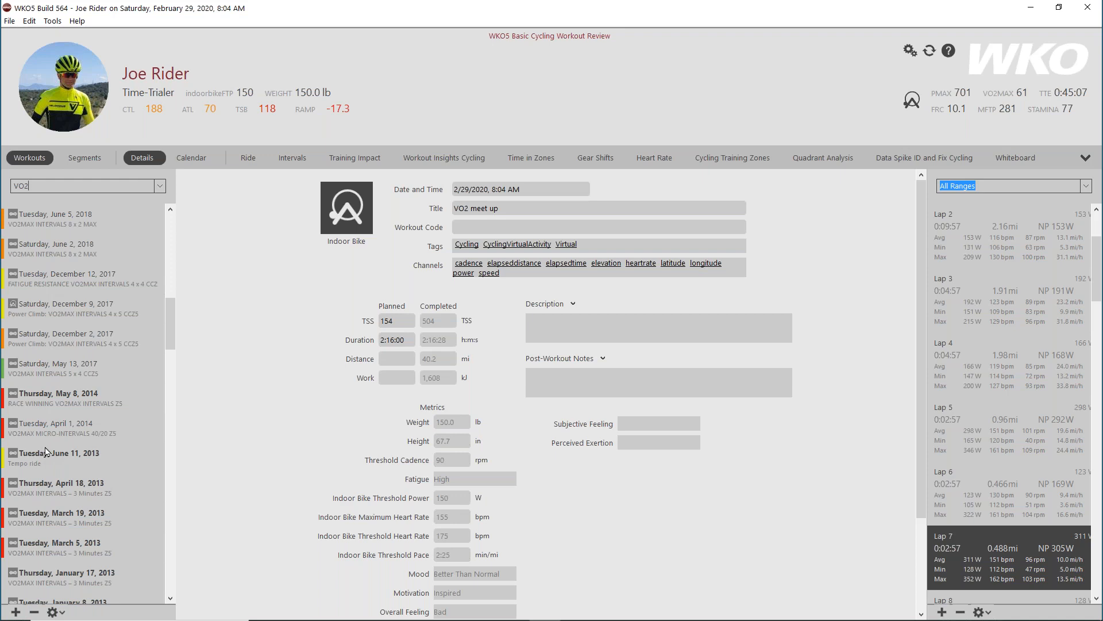
- Show the Ride dashboard of the February 29, 2020 VO2 meet up workout for the Entire Workout range
click(250, 158)
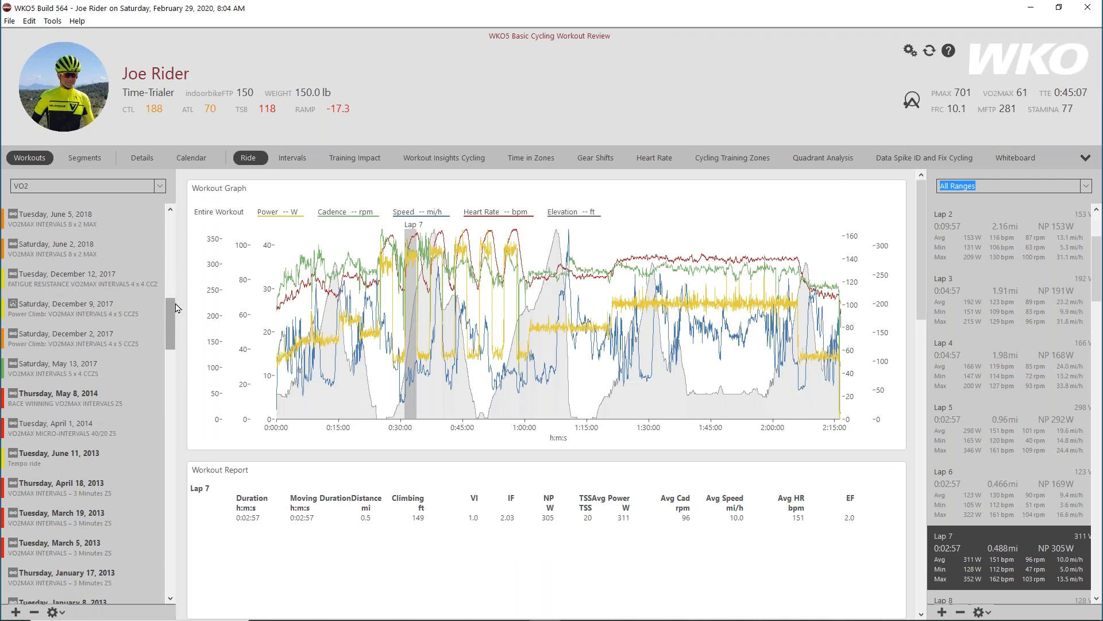
drag(172, 307, 171, 224)
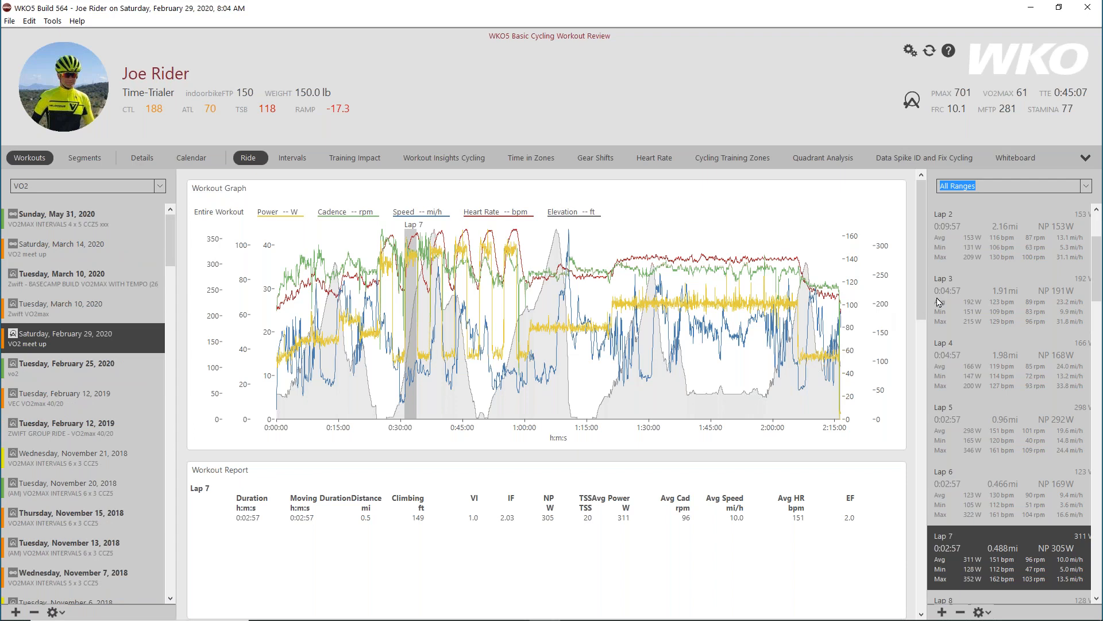
scroll(979, 282, up, 2)
click(979, 245)
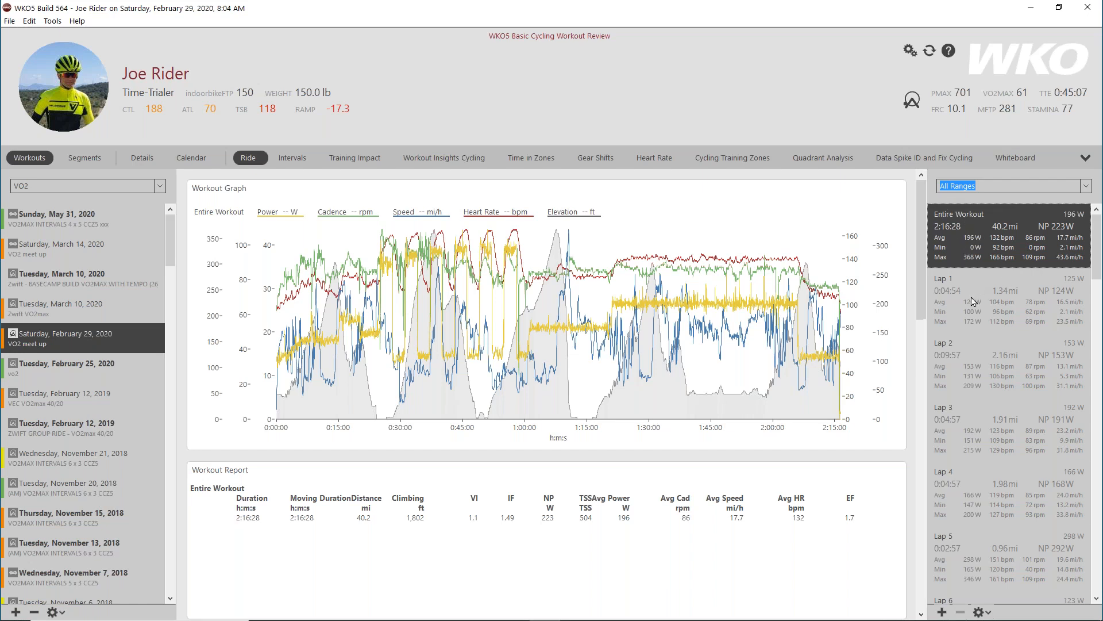
- Check the range filter choices, and view Lap 1 and the Peak 0:00:10 Power range on the Workout Graph
click(1085, 187)
click(1086, 188)
click(988, 295)
scroll(987, 296, down, 10)
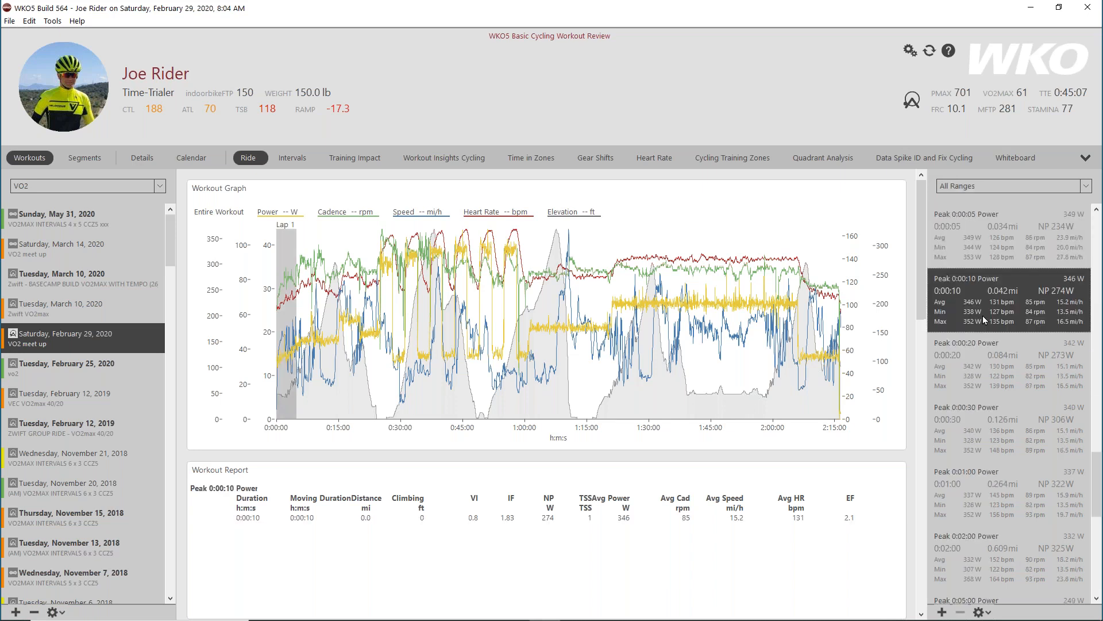
click(984, 320)
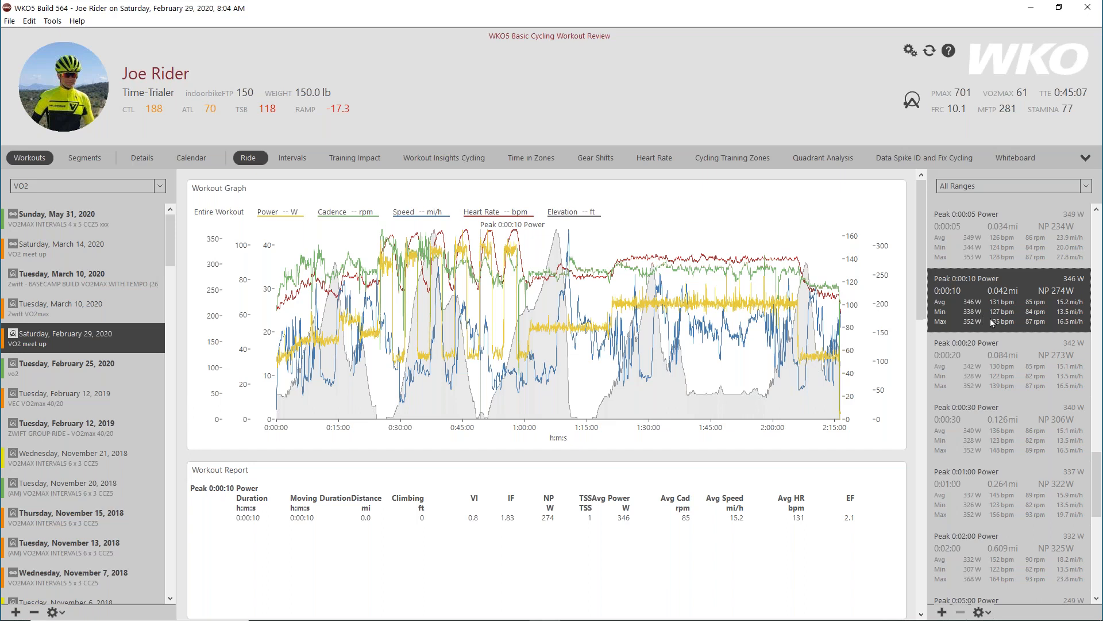
- View Laps 1, 2, 3, 6 and 5 one after another in the Workout Graph and Workout Report
scroll(1002, 332, up, 10)
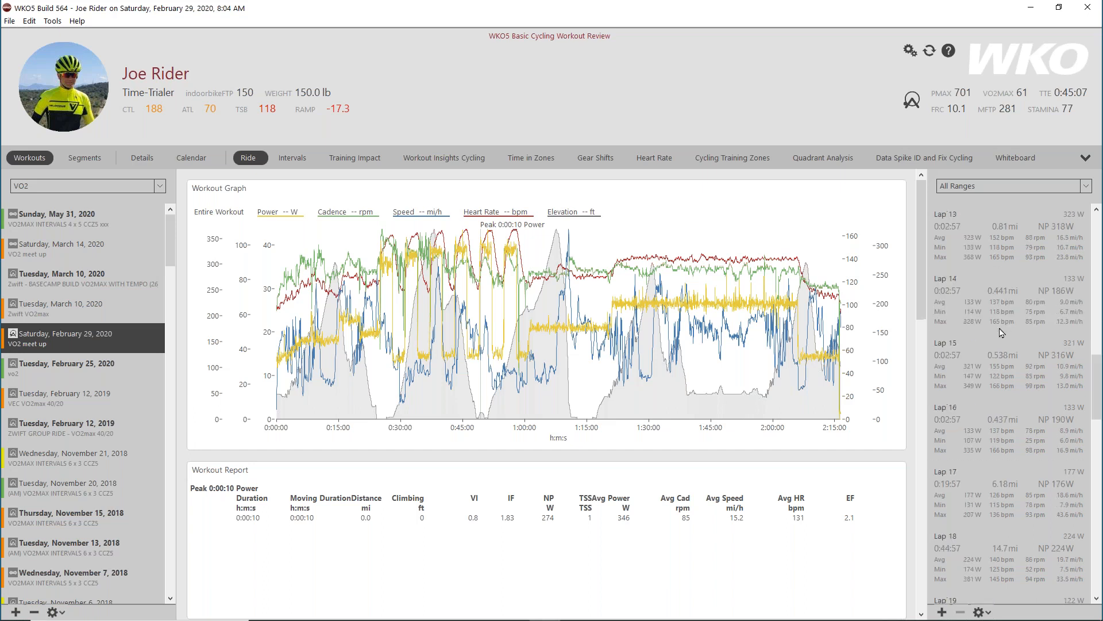
click(980, 302)
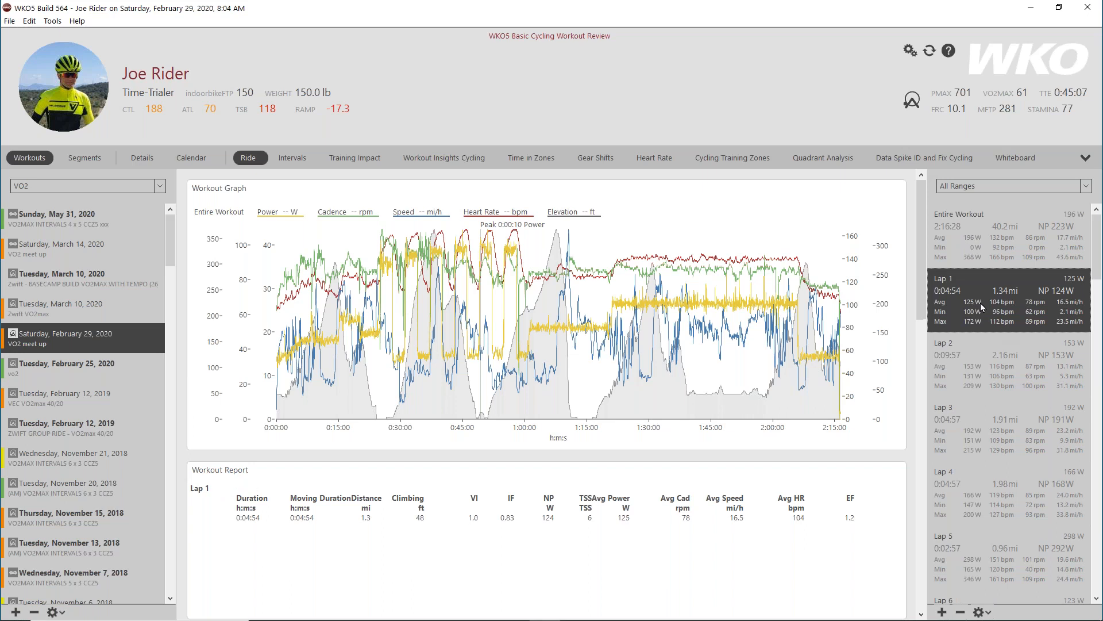
click(997, 374)
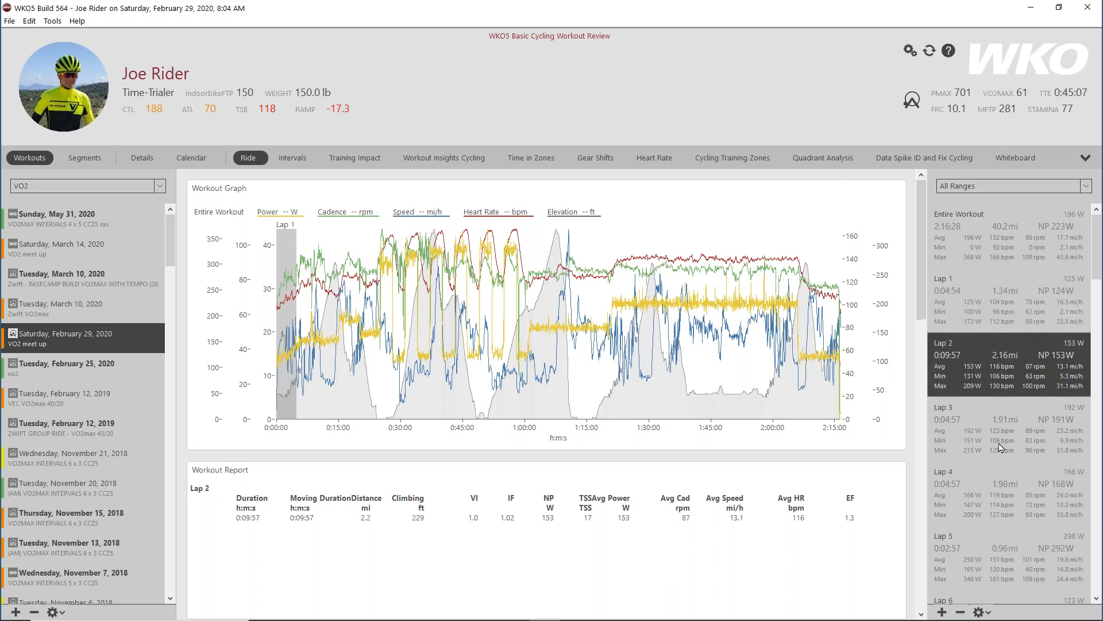
click(997, 446)
scroll(997, 445, down, 2)
click(970, 443)
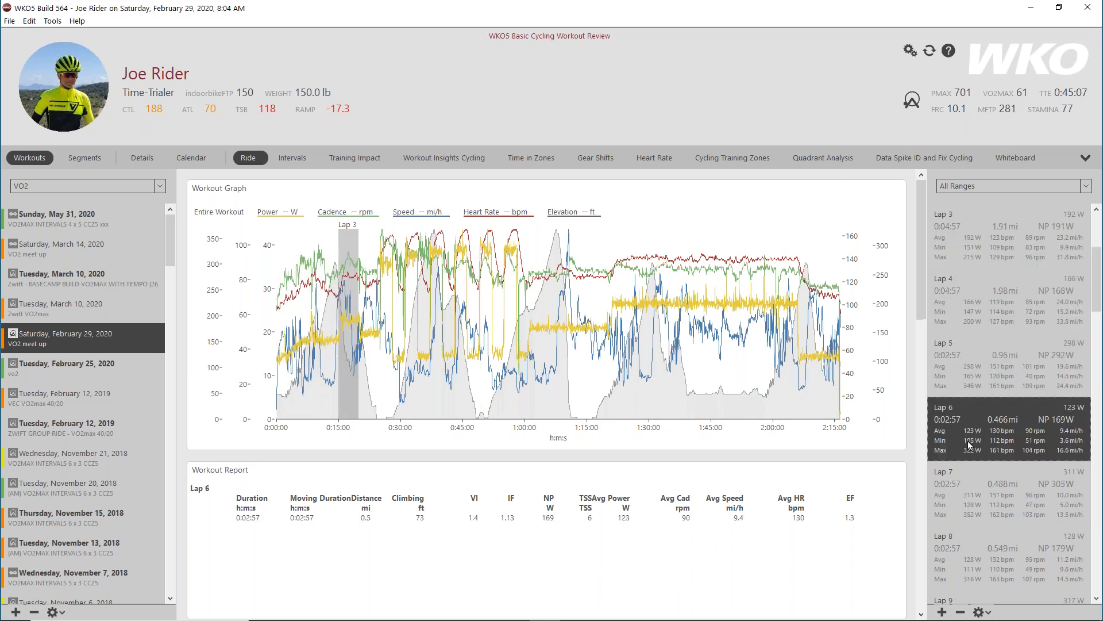
click(964, 381)
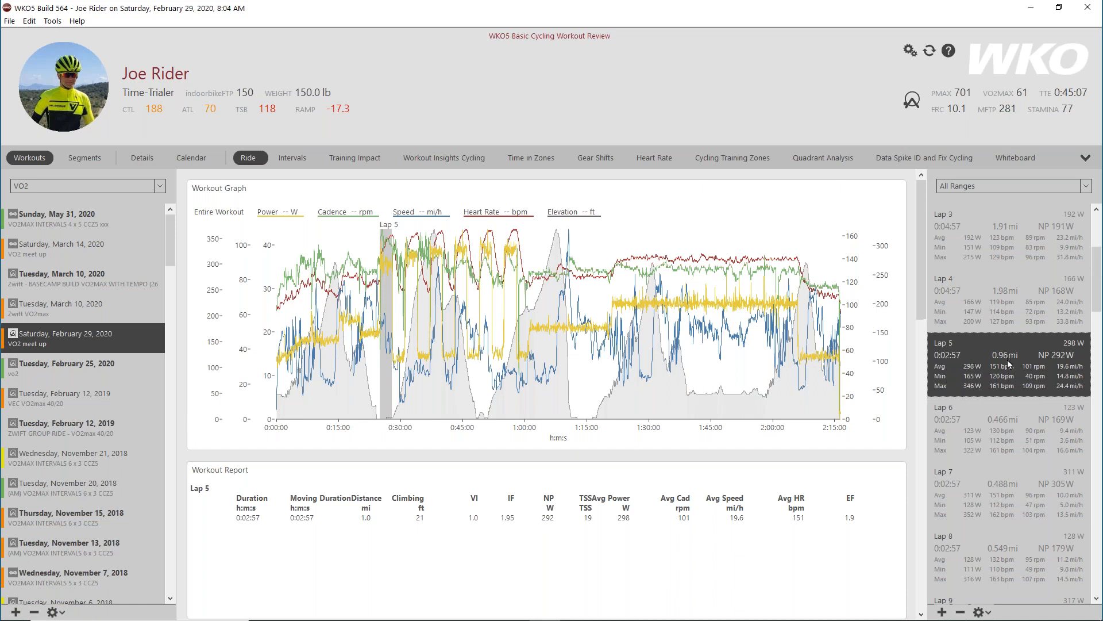
- Hide the average, minimum and maximum values in the ranges list, and check the options available for Lap 5 on the Workout Graph
click(987, 613)
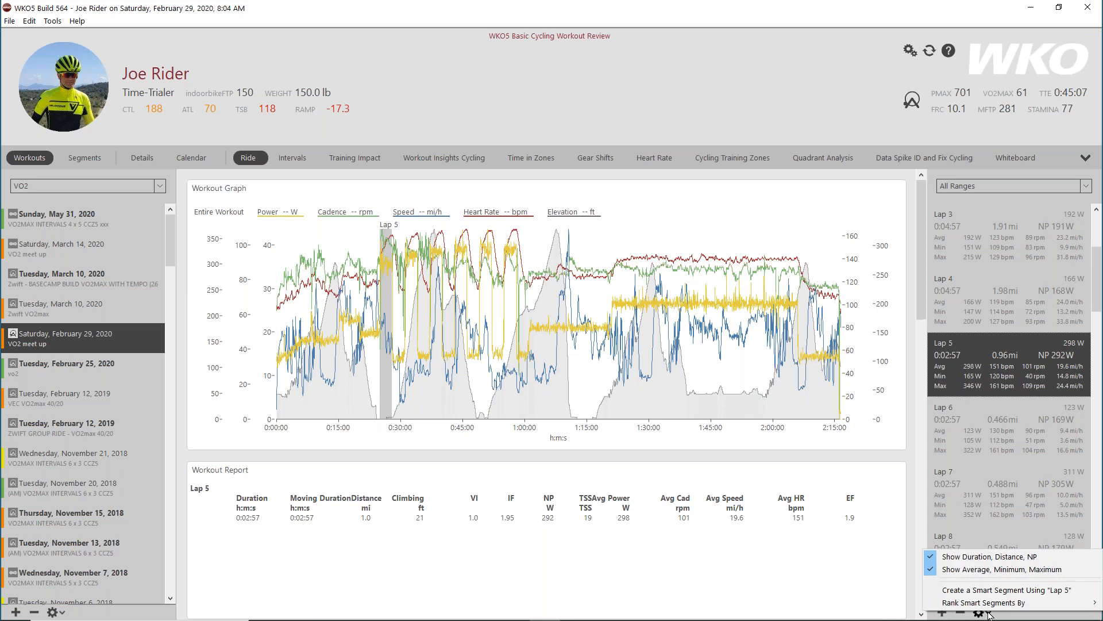
click(934, 570)
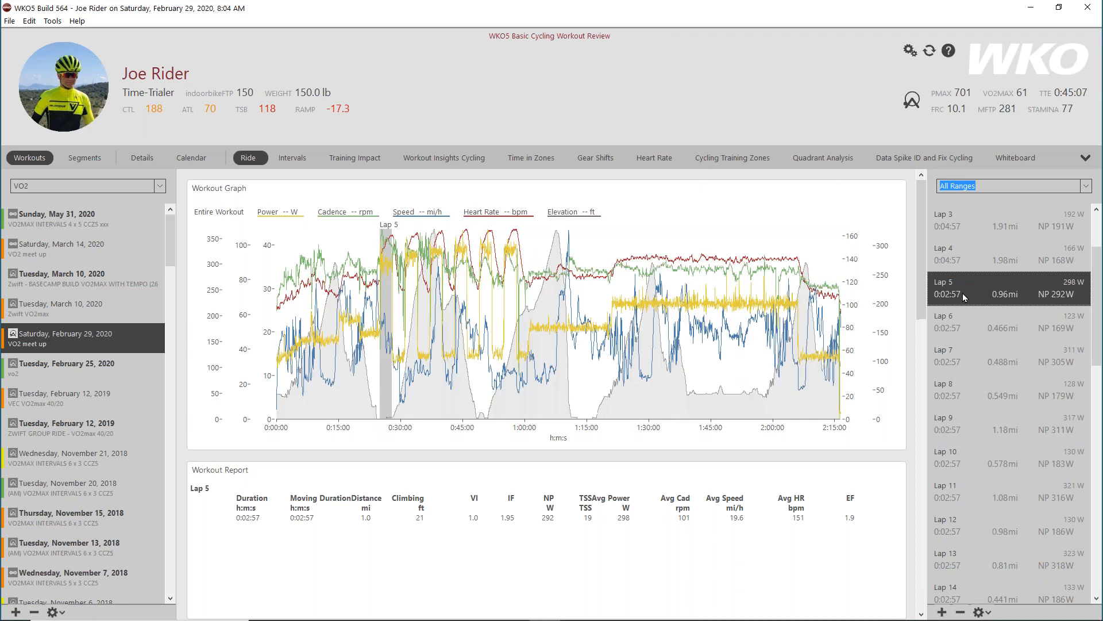
right_click(388, 228)
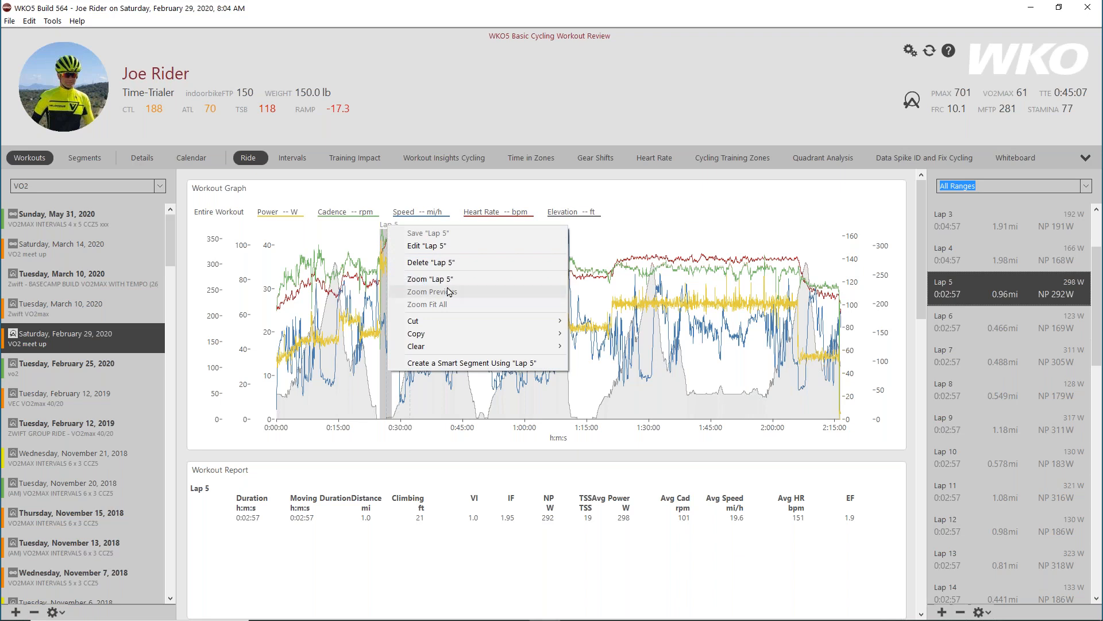
click(656, 209)
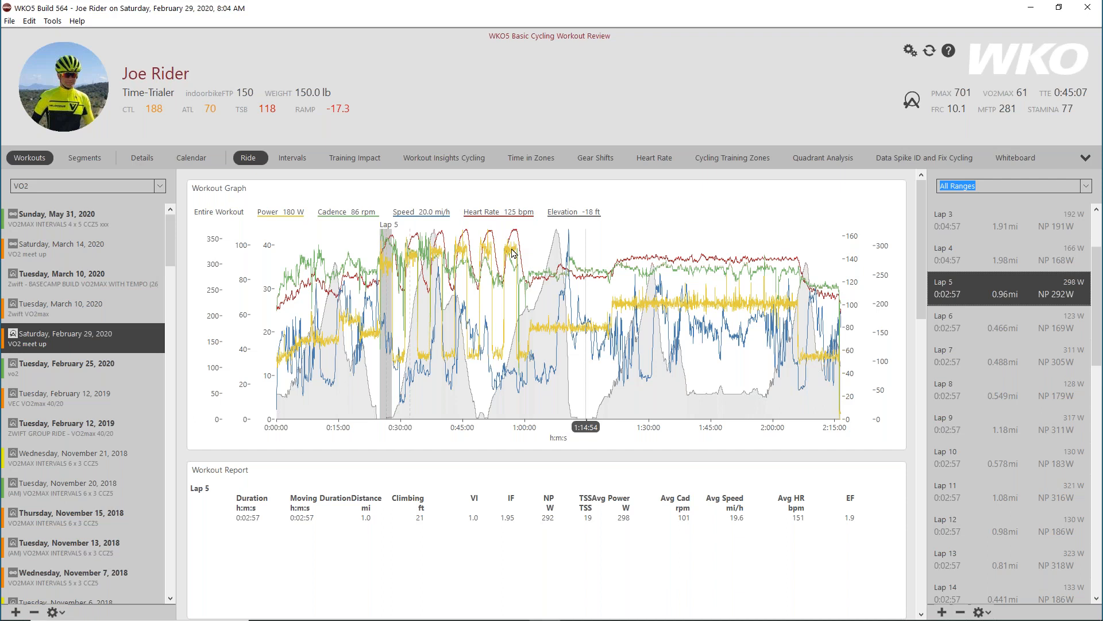
- Add Laps 7, 9, 11, 13 and 15 to the Lap 5 selection and compare them on the Ride and Intervals dashboards
ctrl+click(957, 361)
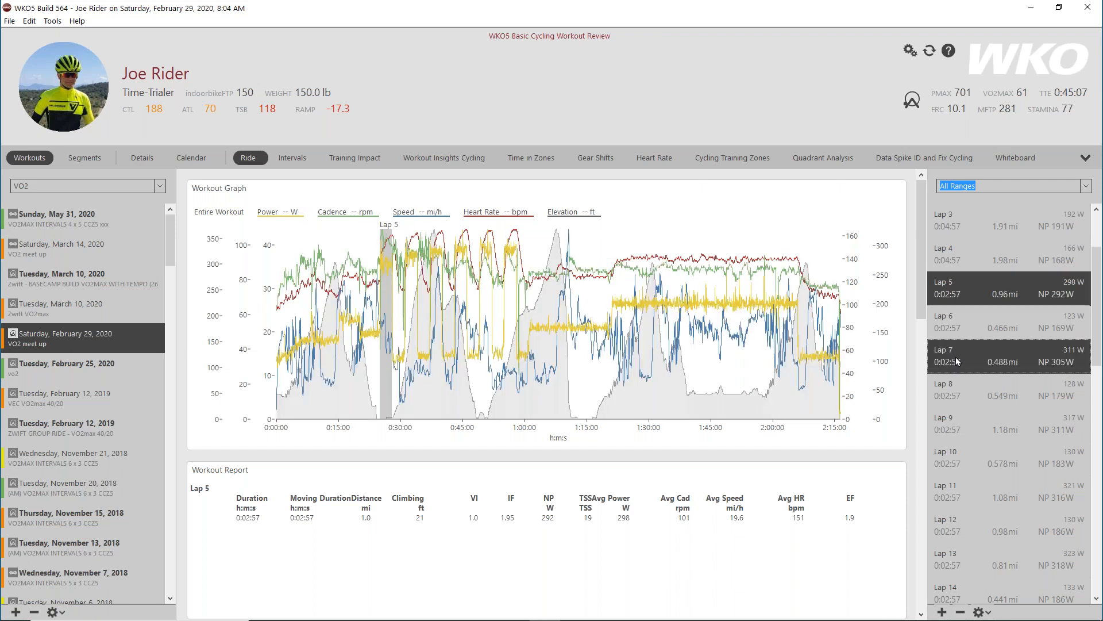
ctrl+click(976, 426)
ctrl+click(976, 495)
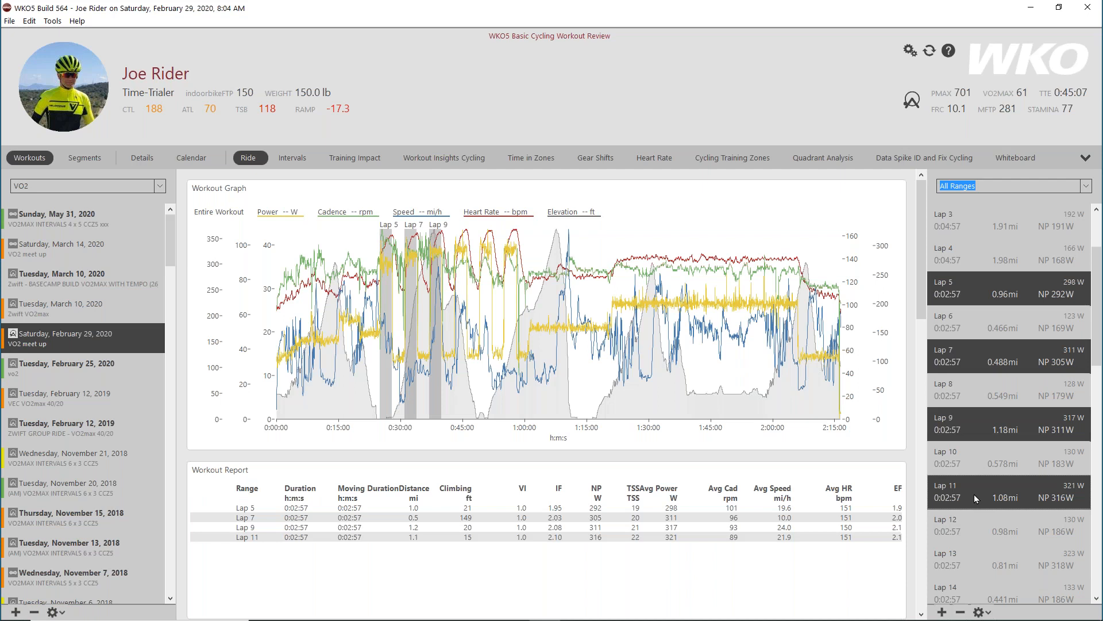
ctrl+click(966, 556)
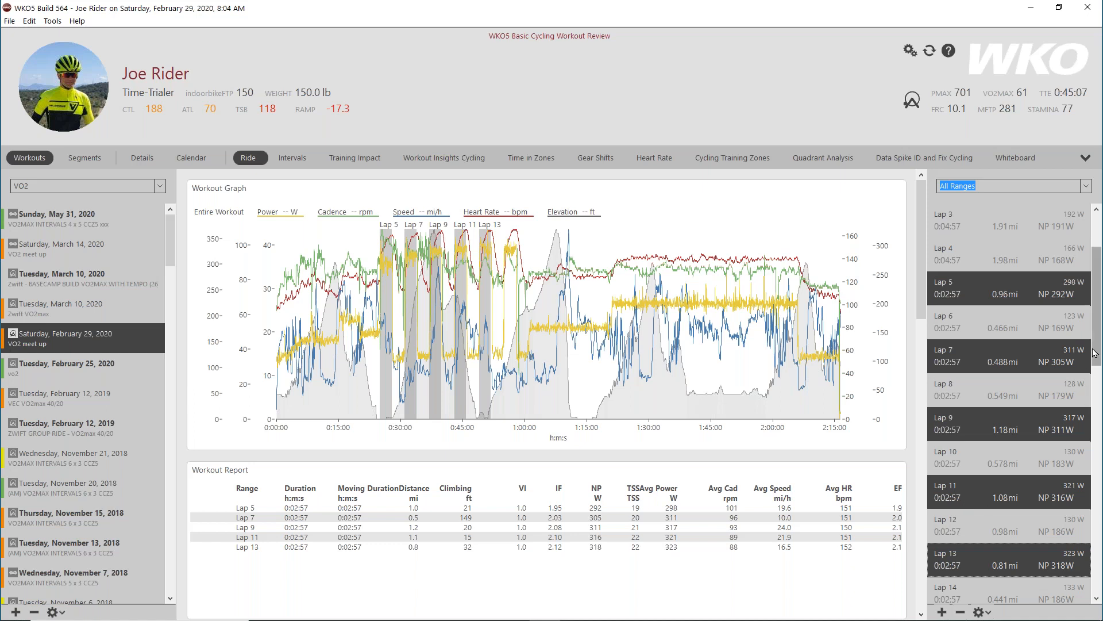
scroll(1011, 517, down, 2)
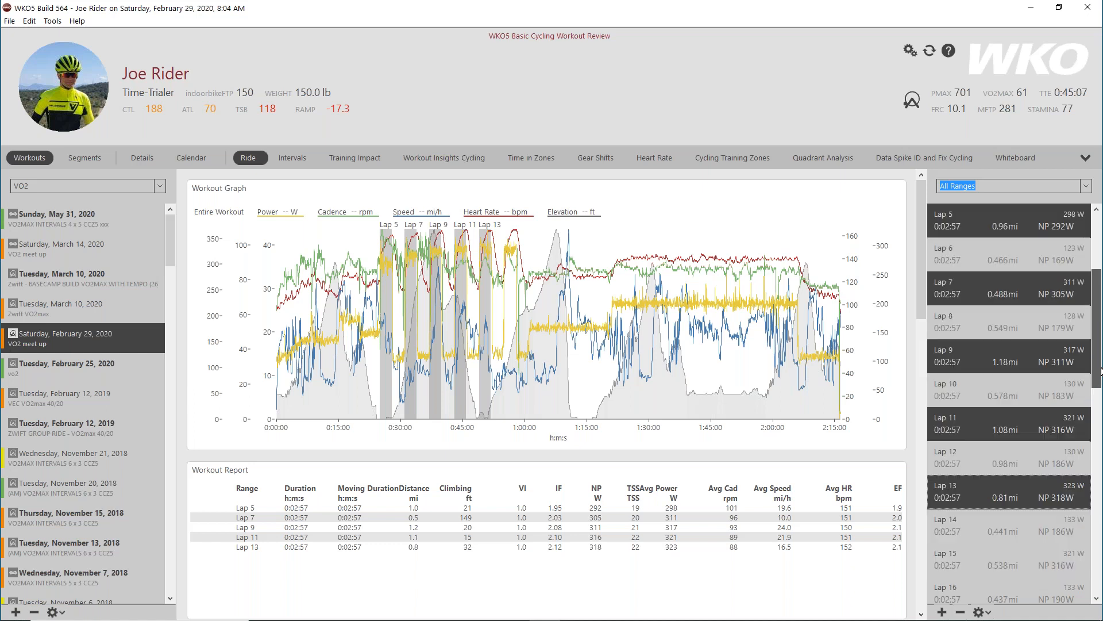
ctrl+click(989, 566)
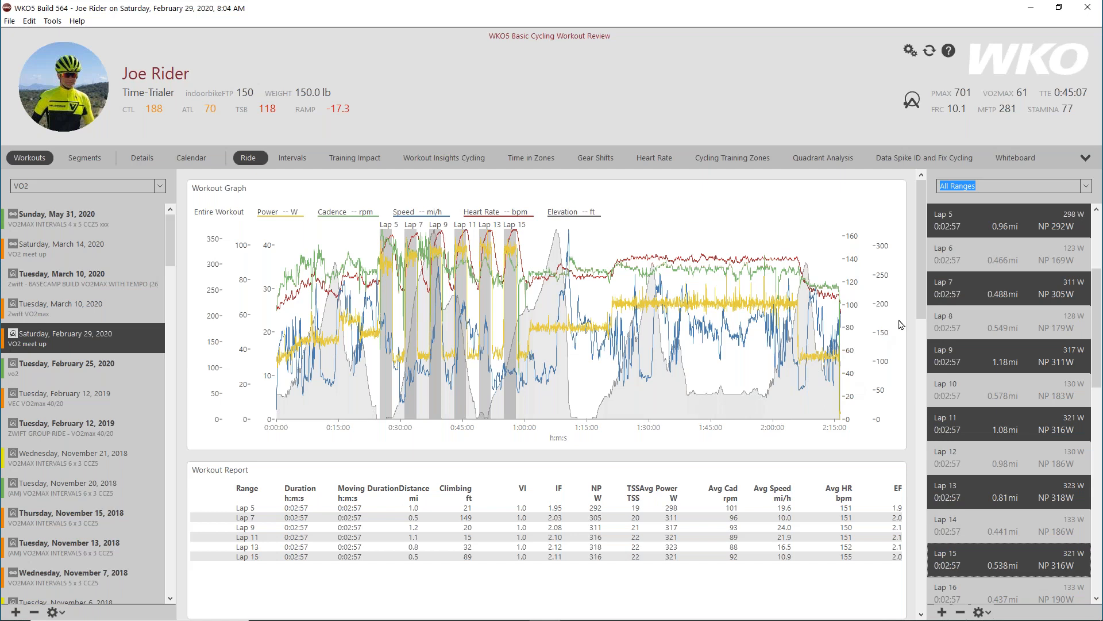
click(291, 164)
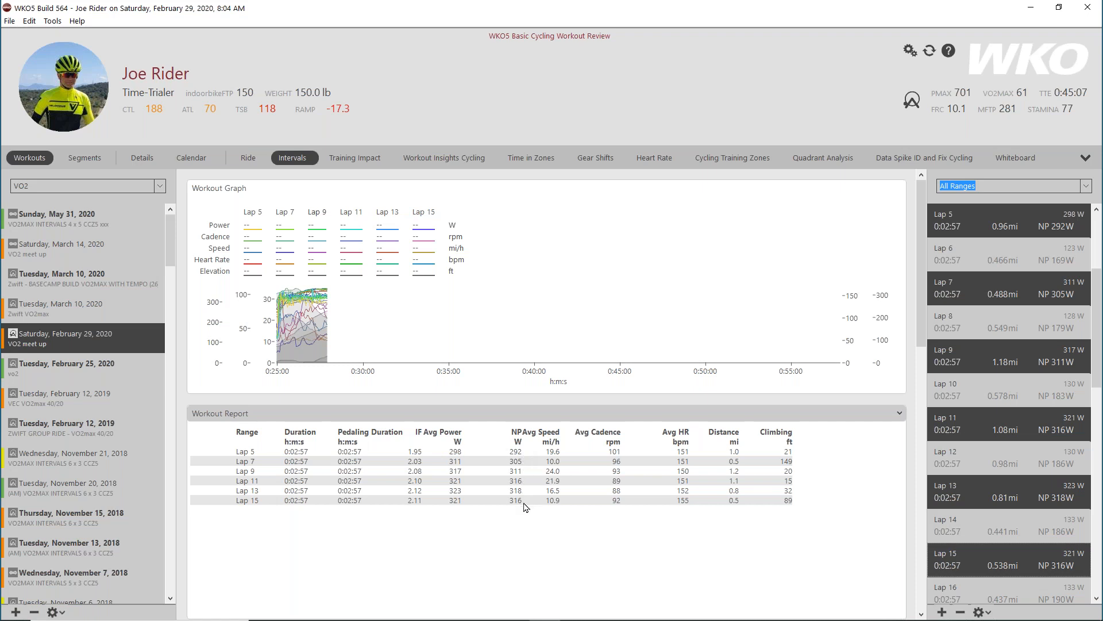
- View Lap 5 alone on the Intervals dashboard, and return to the Ride dashboard to view Entire Workout, Lap 1, Lap 8 and Lap 9
click(967, 220)
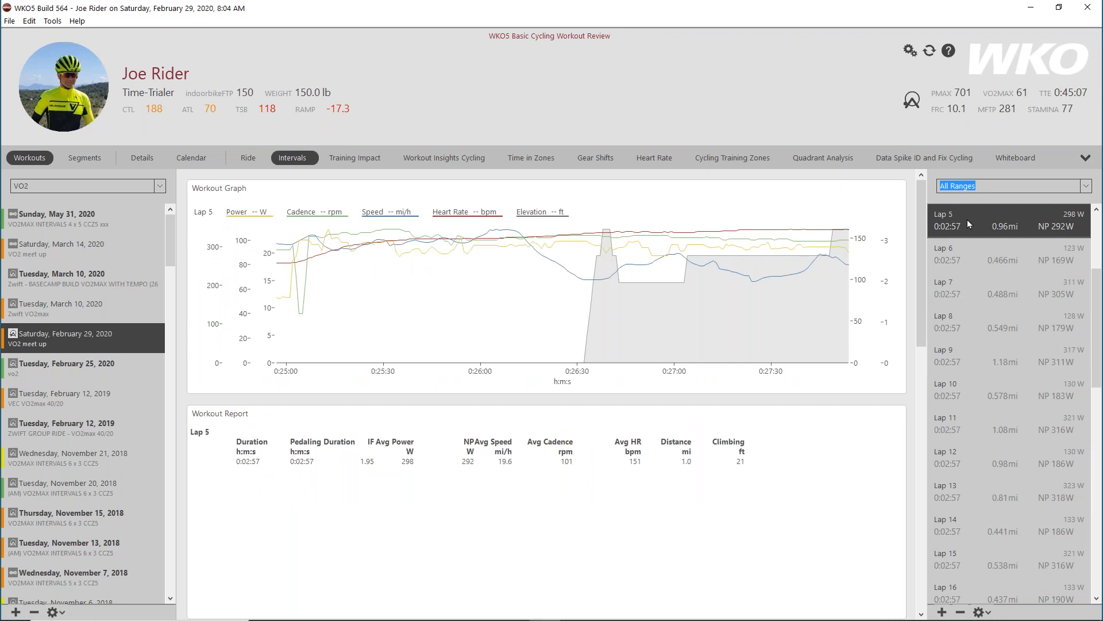
click(250, 159)
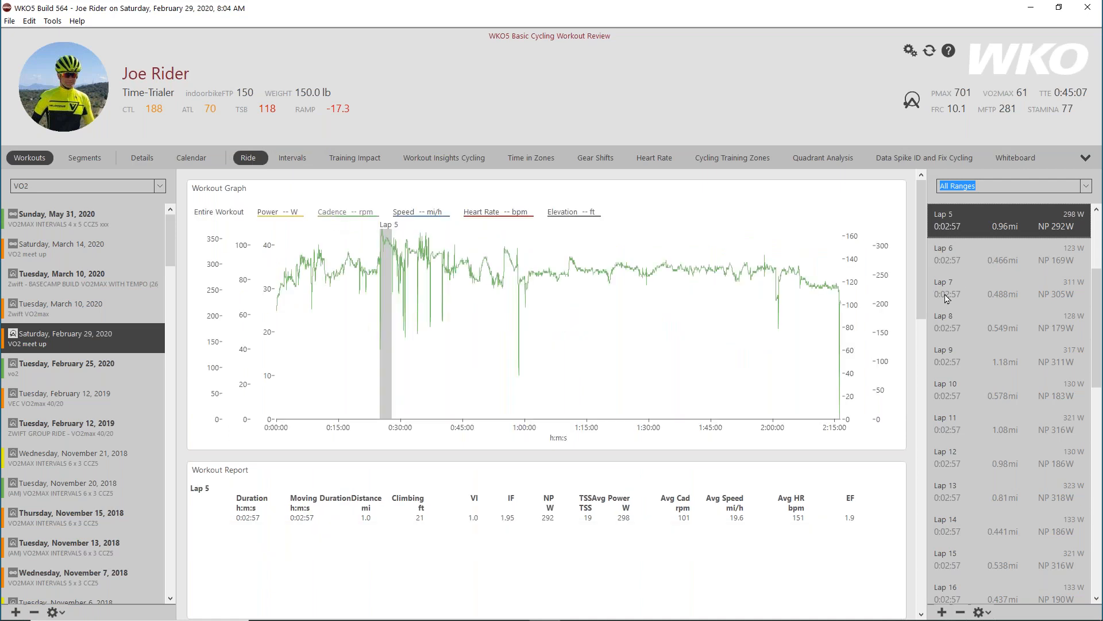
scroll(970, 275, up, 3)
click(959, 220)
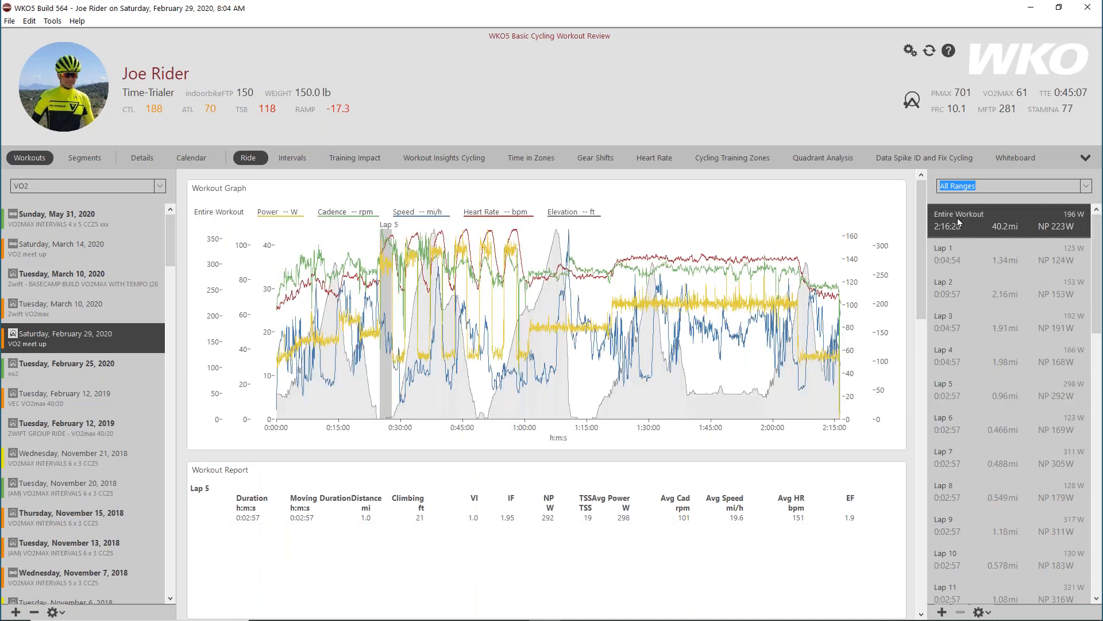
click(967, 257)
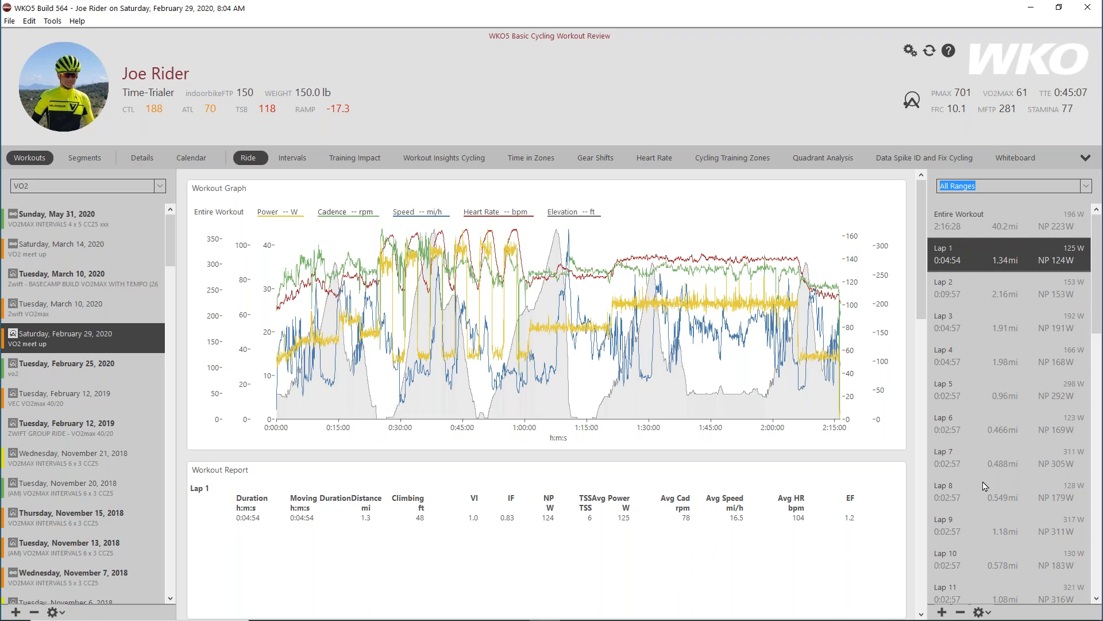
scroll(977, 477, down, 1)
click(968, 468)
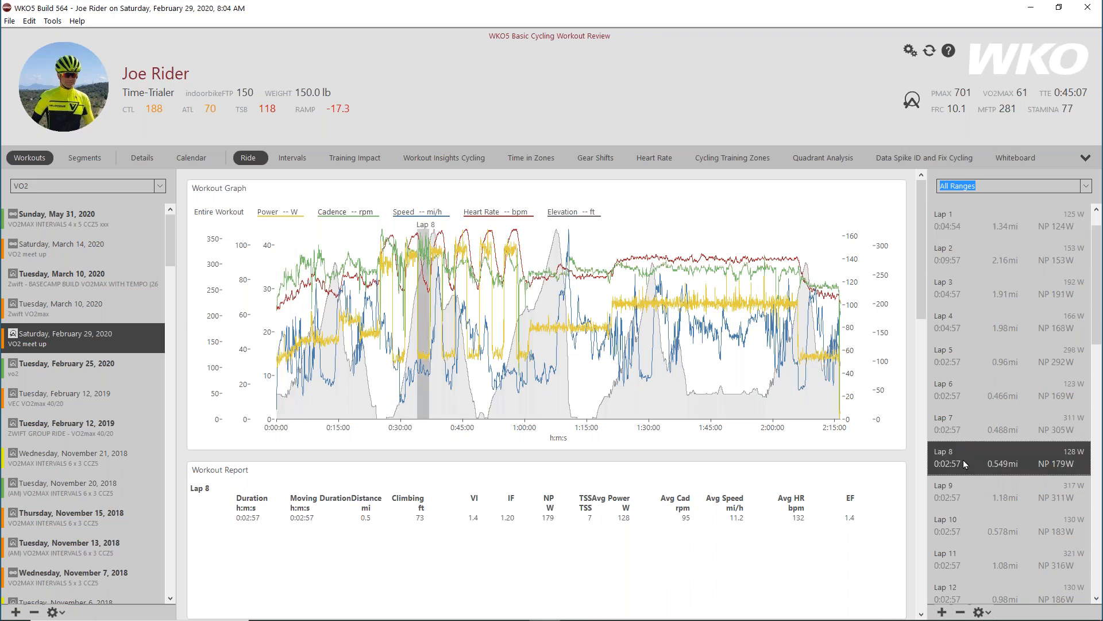
click(965, 494)
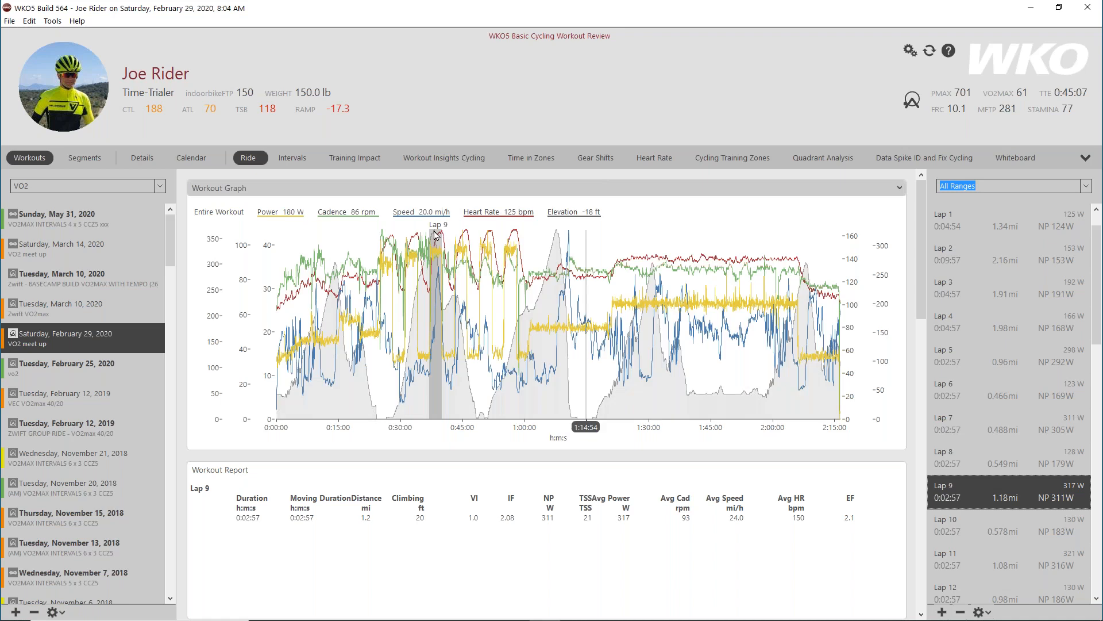
- Try the Zoom and Separate range display in the Workout Graph's chart settings, and restore Highlight
click(900, 189)
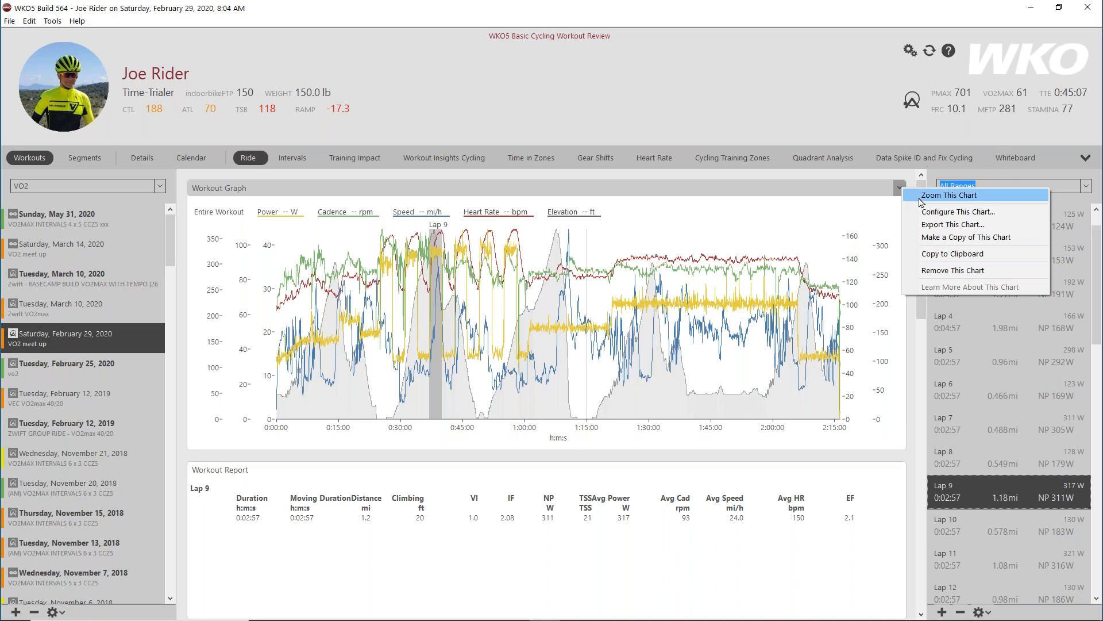
click(966, 214)
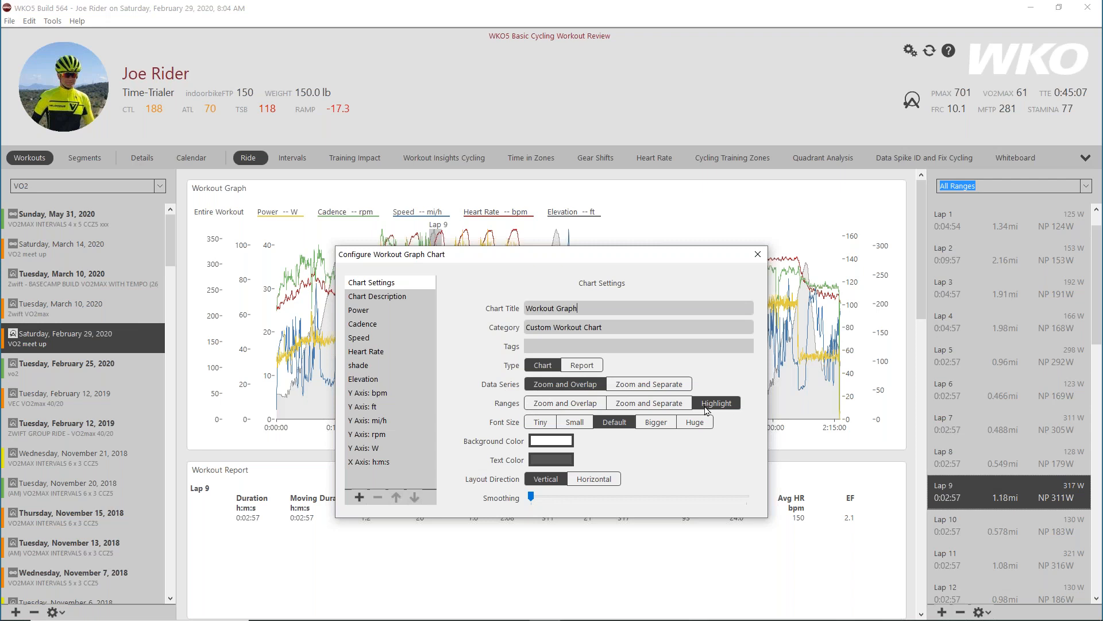
drag(493, 258, 635, 356)
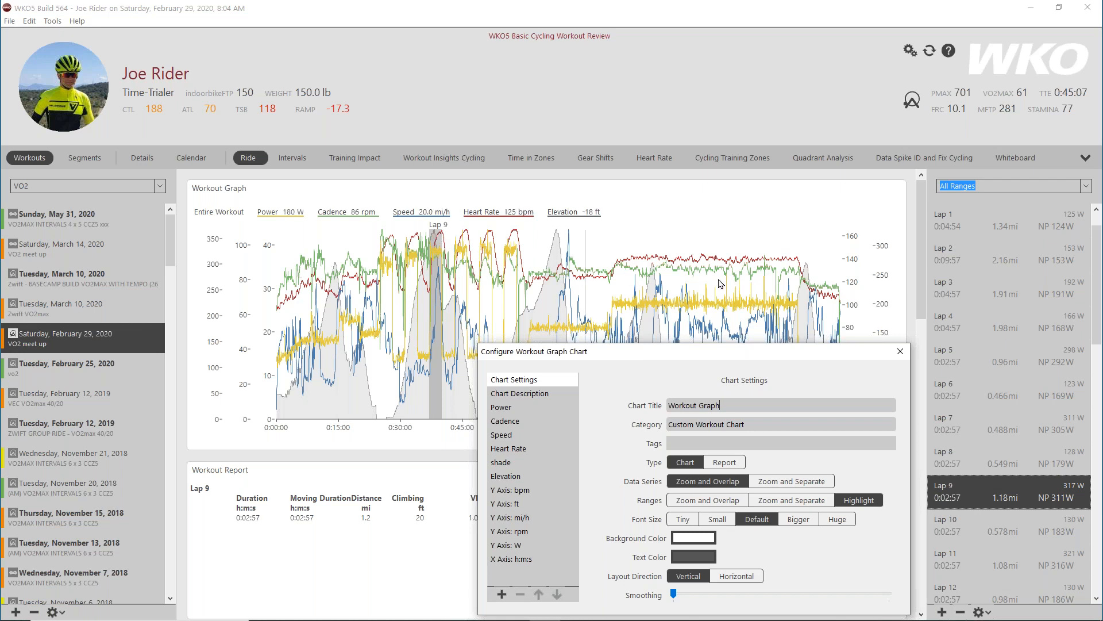
click(789, 501)
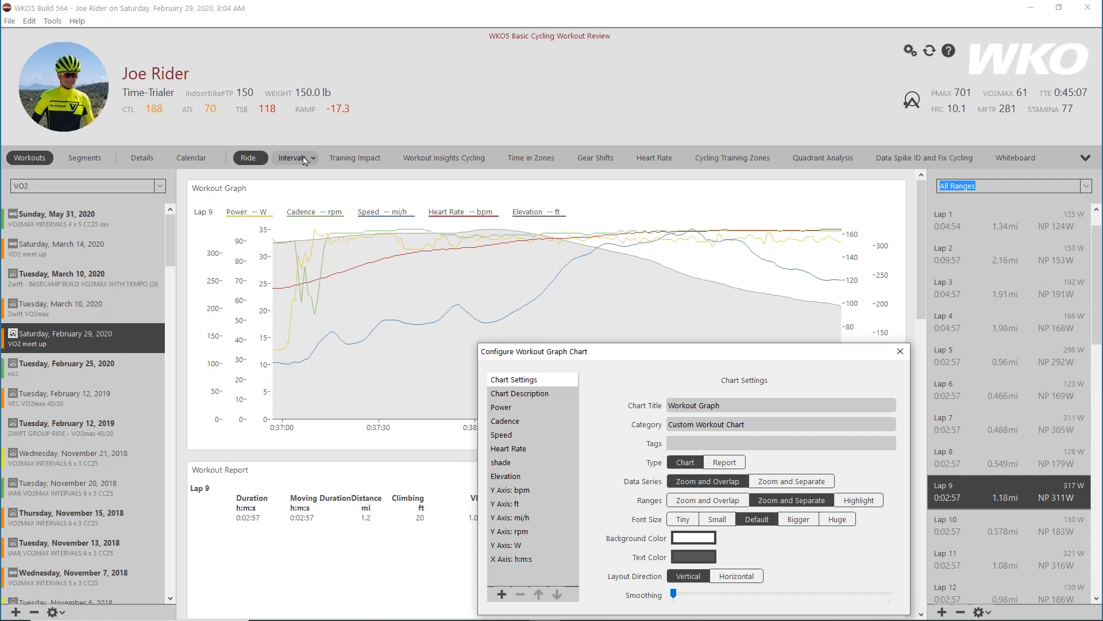
click(847, 501)
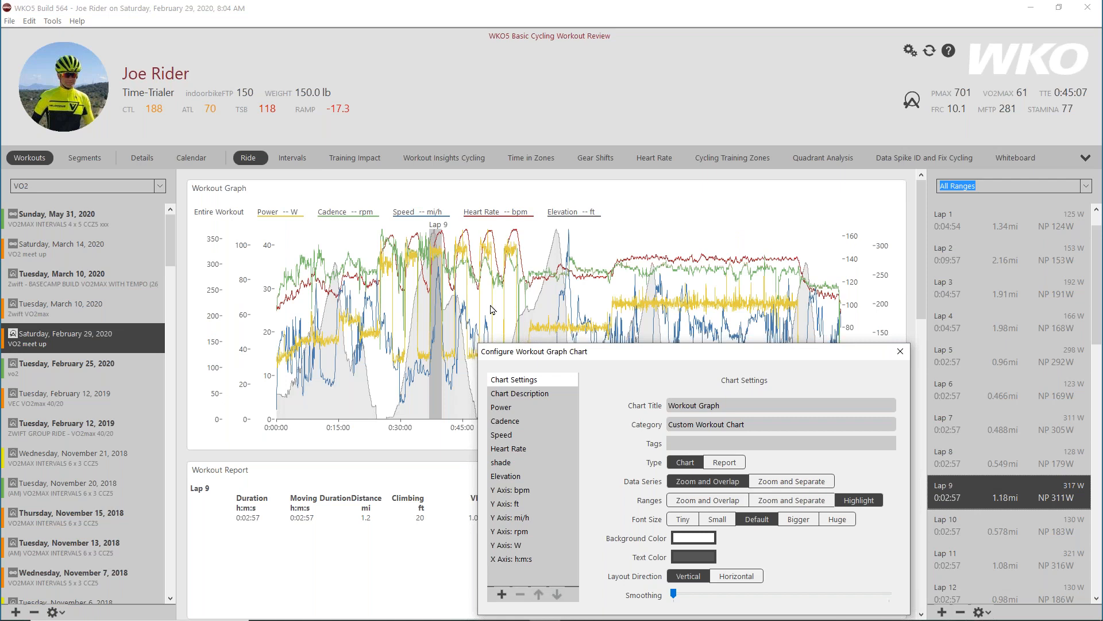
click(509, 312)
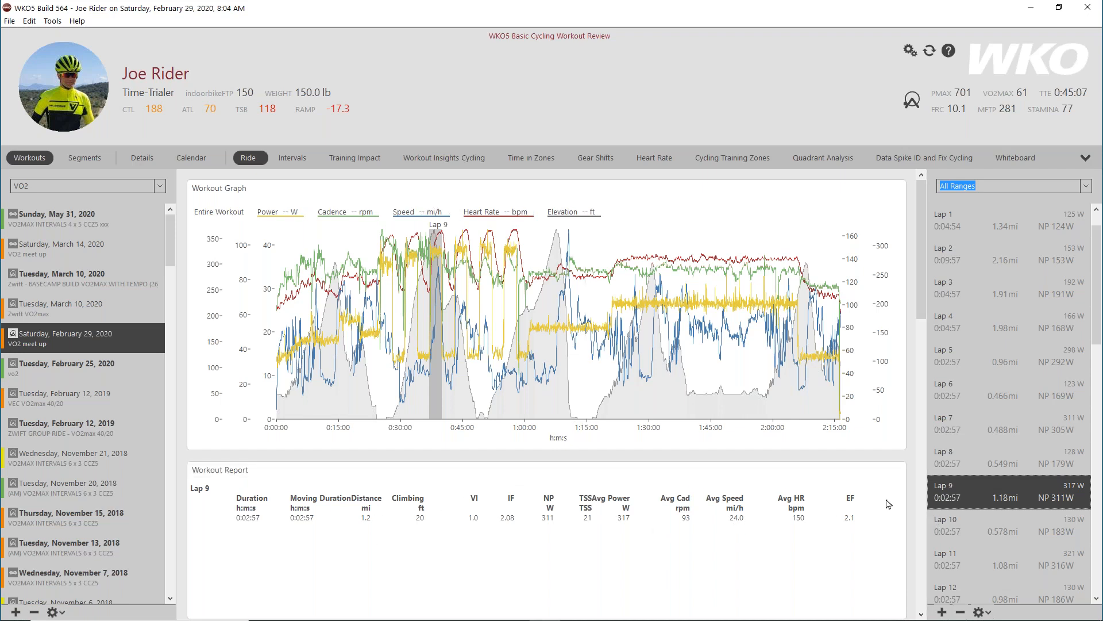
- Select Laps 8 and 9 together on the Intervals dashboard to compare them
click(296, 161)
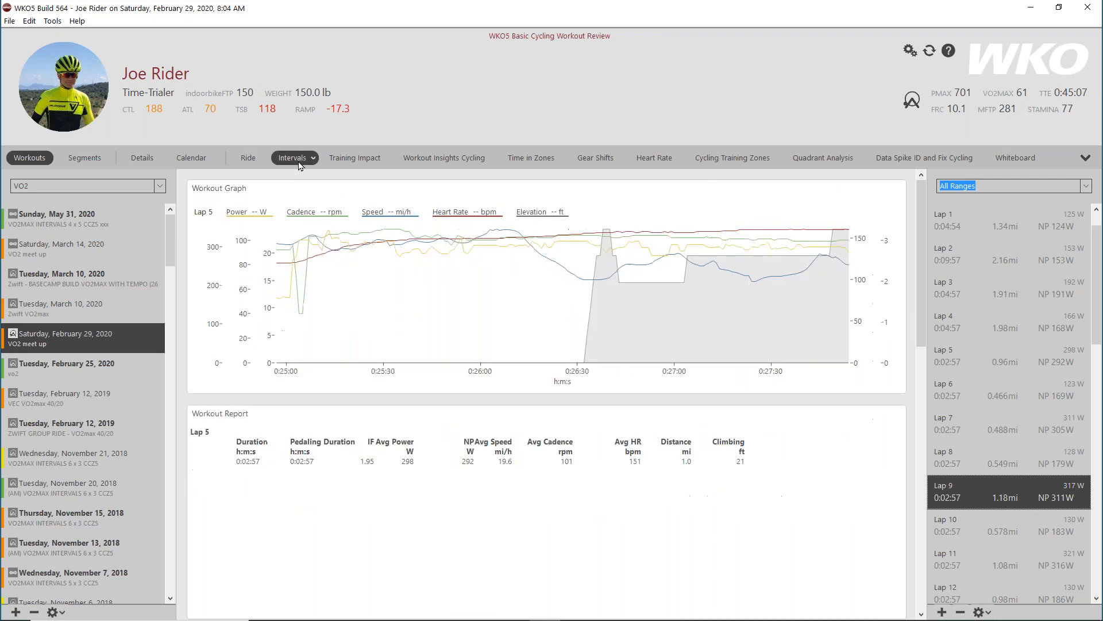
ctrl+click(979, 562)
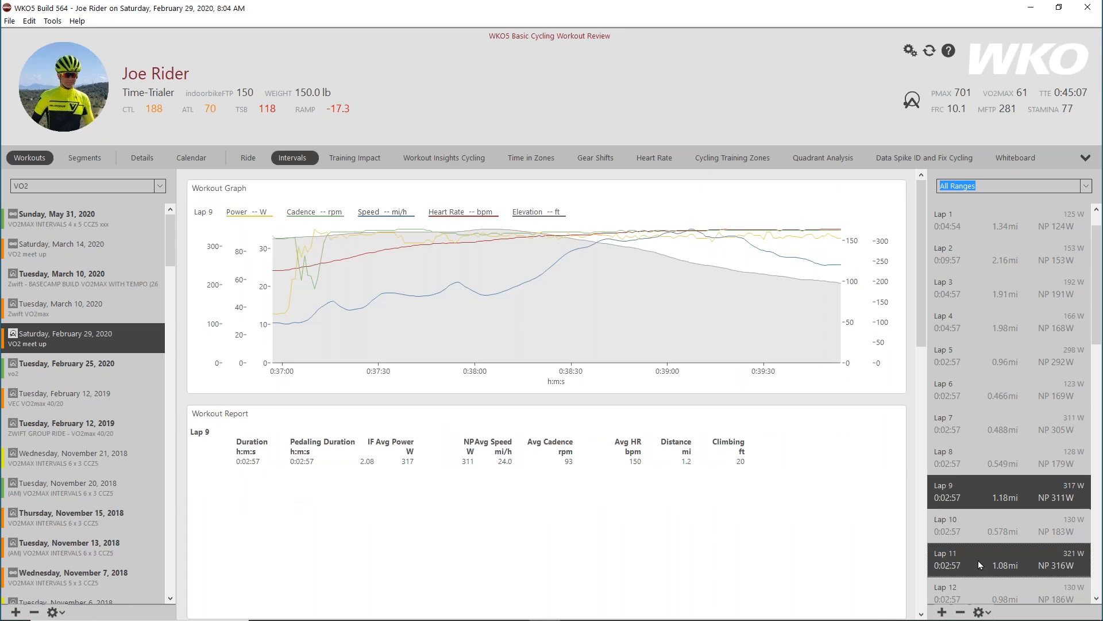
click(982, 483)
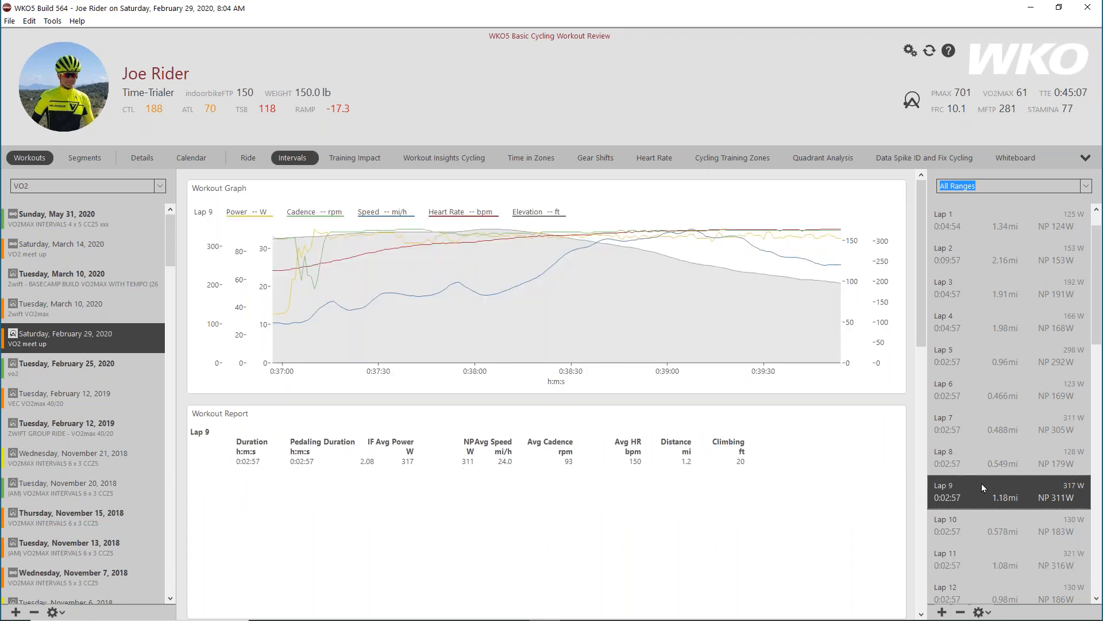
ctrl+click(970, 455)
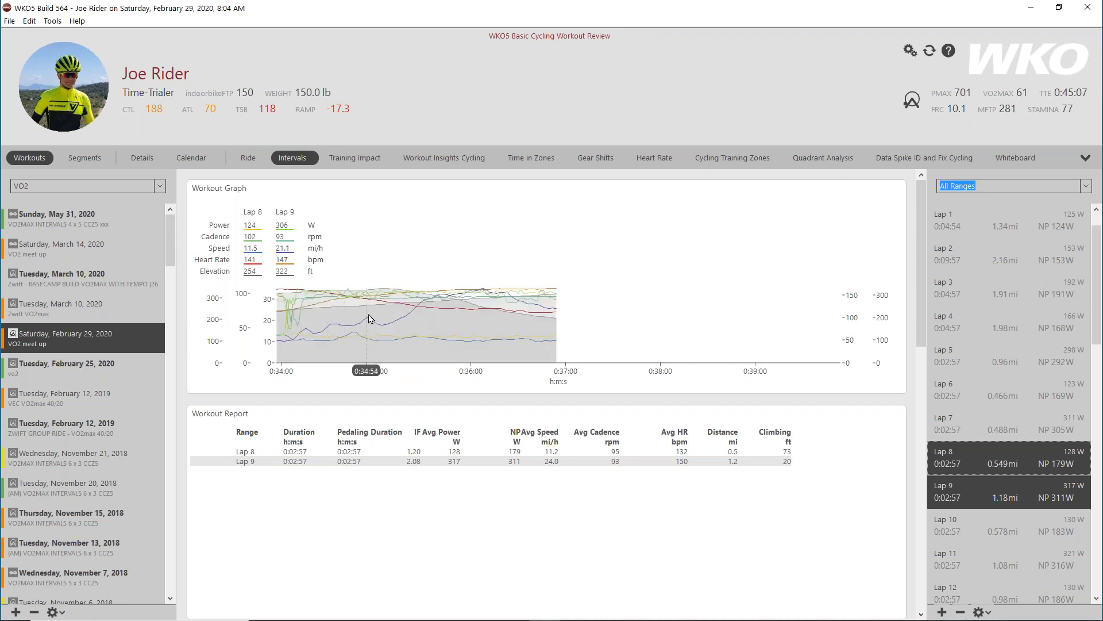
- Examine the interval power, cadence and heart rate trends for Laps 8 and 9, and view Lap 8 alone on the dashboard
scroll(396, 391, down, 3)
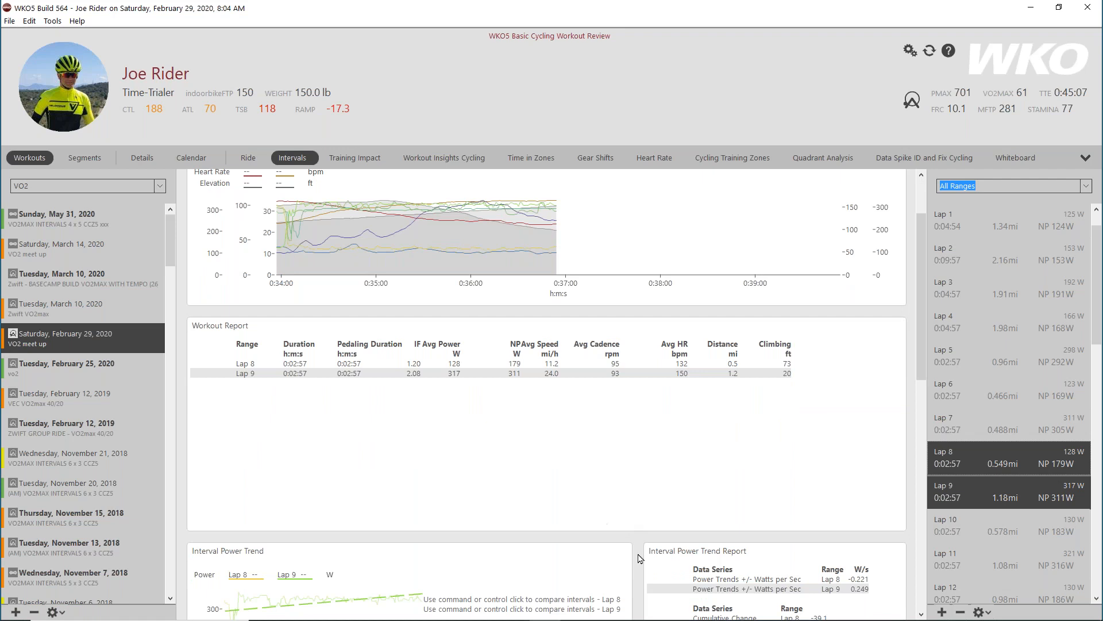
scroll(640, 557, down, 10)
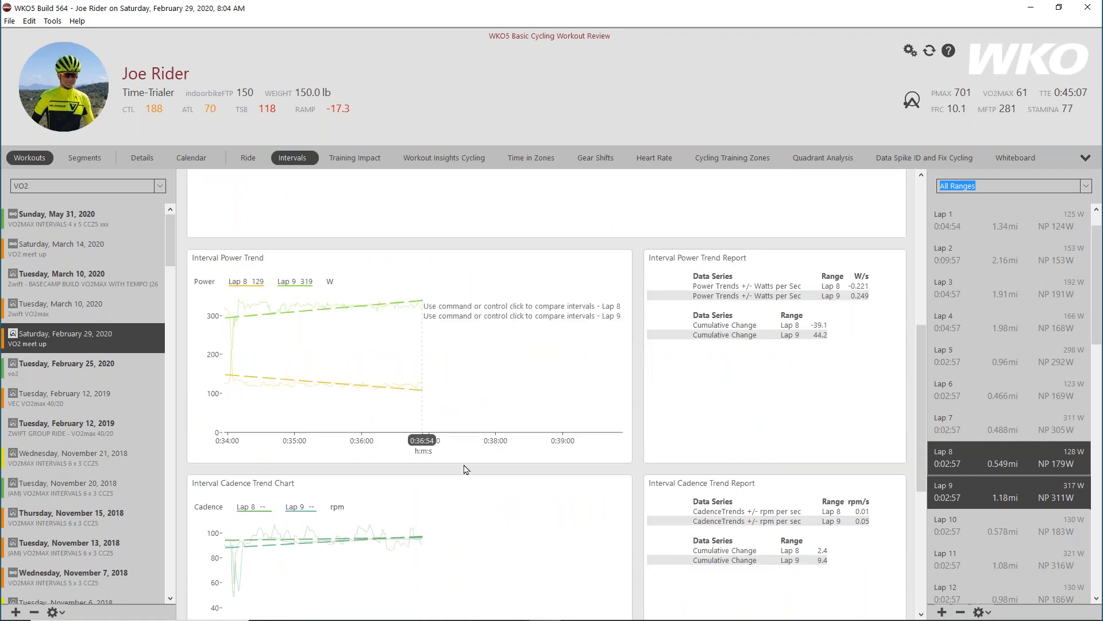
scroll(483, 358, down, 2)
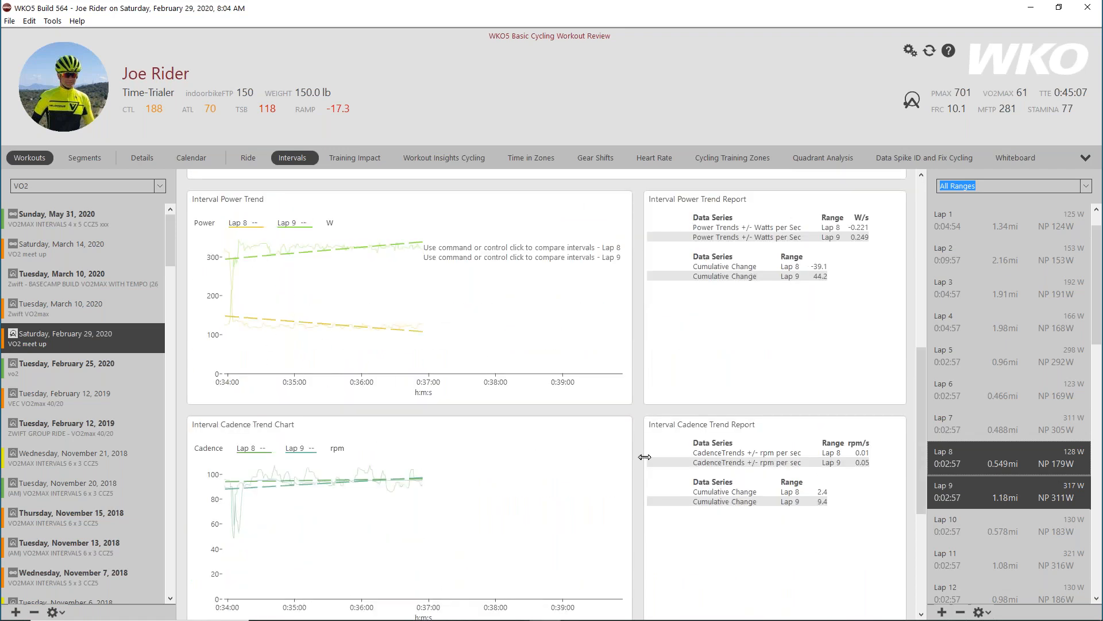
scroll(788, 318, down, 1)
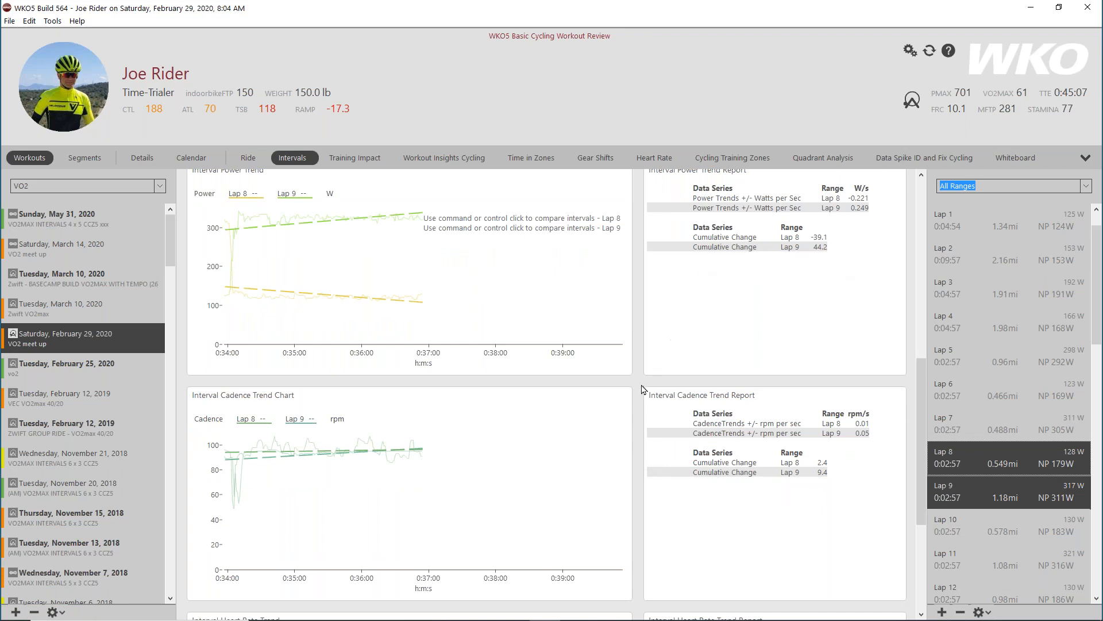
scroll(642, 389, down, 6)
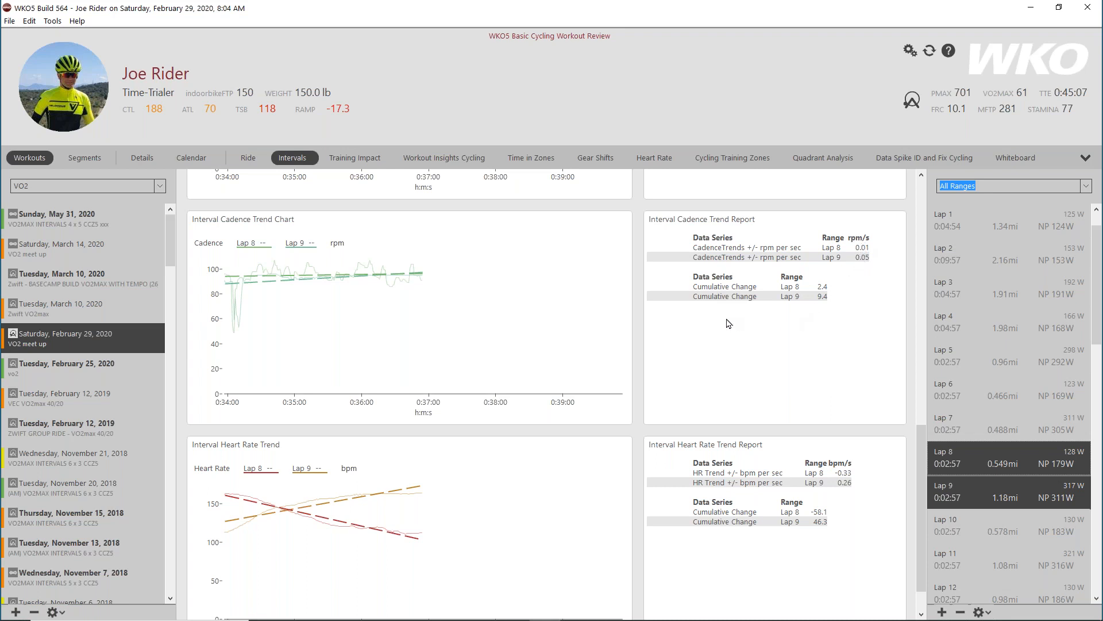
click(960, 465)
scroll(921, 427, up, 5)
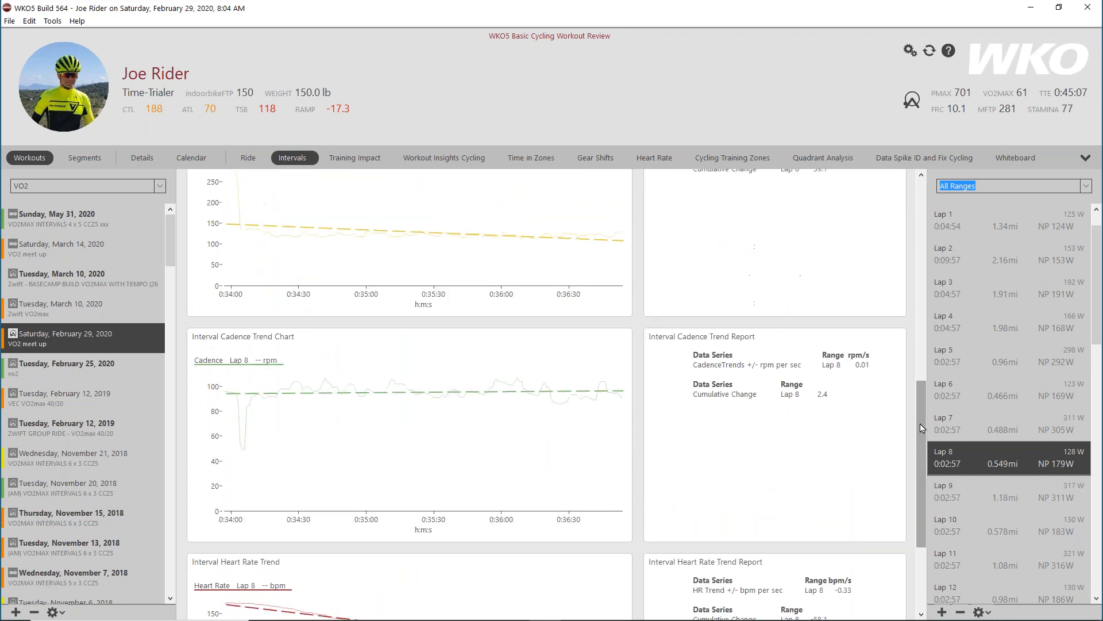
scroll(921, 427, up, 3)
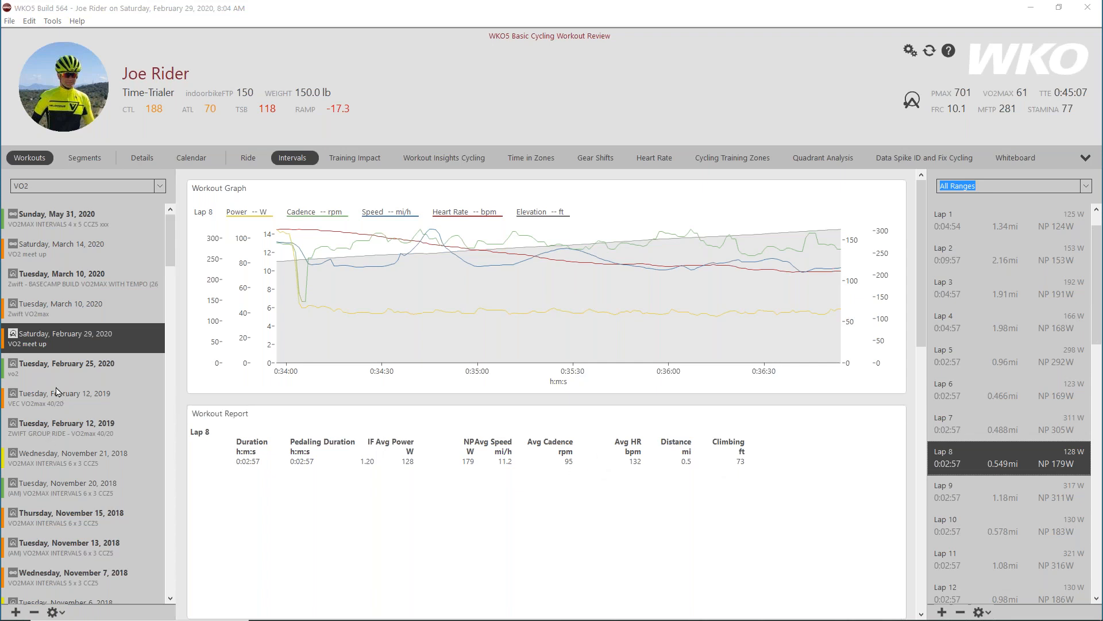
- Search the workouts list for "SST" and select the first workout in it
double_click(44, 189)
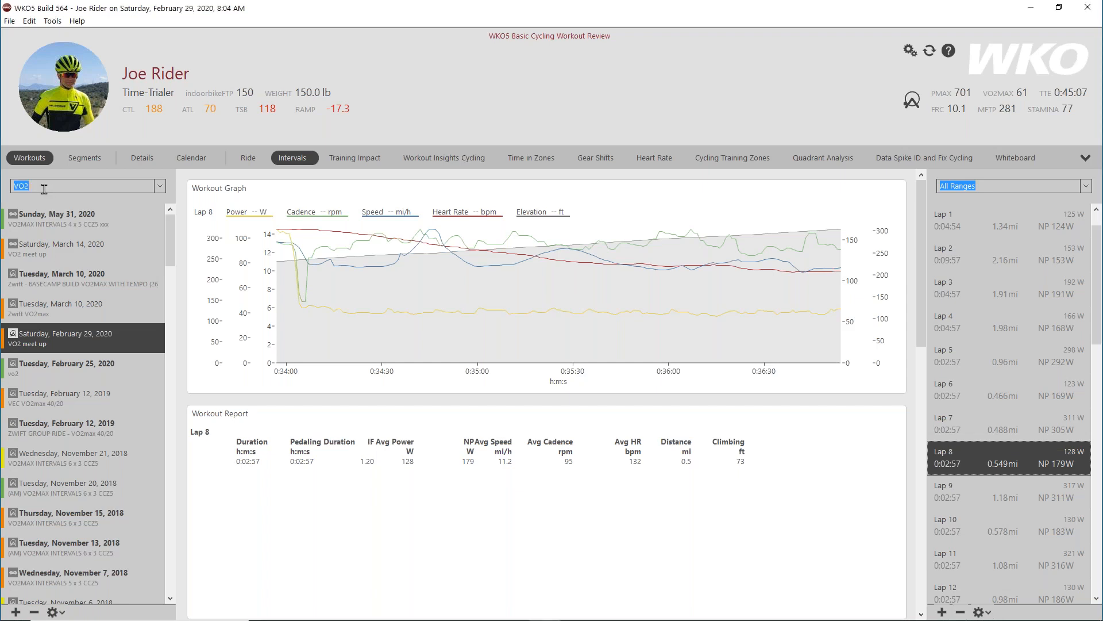
key(BackSpace)
text(SST)
click(46, 219)
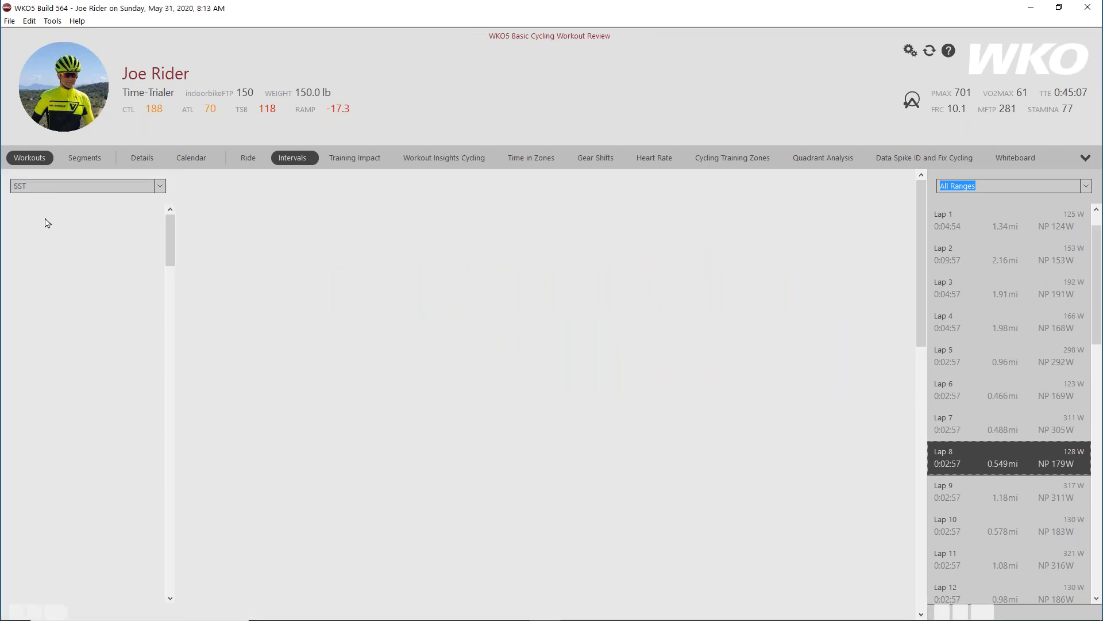
- Select the October 25, 2018 workout "VO2OVER INTERVALS - 4 x 10" and show it on the Ride dashboard through to the map
scroll(80, 346, down, 2)
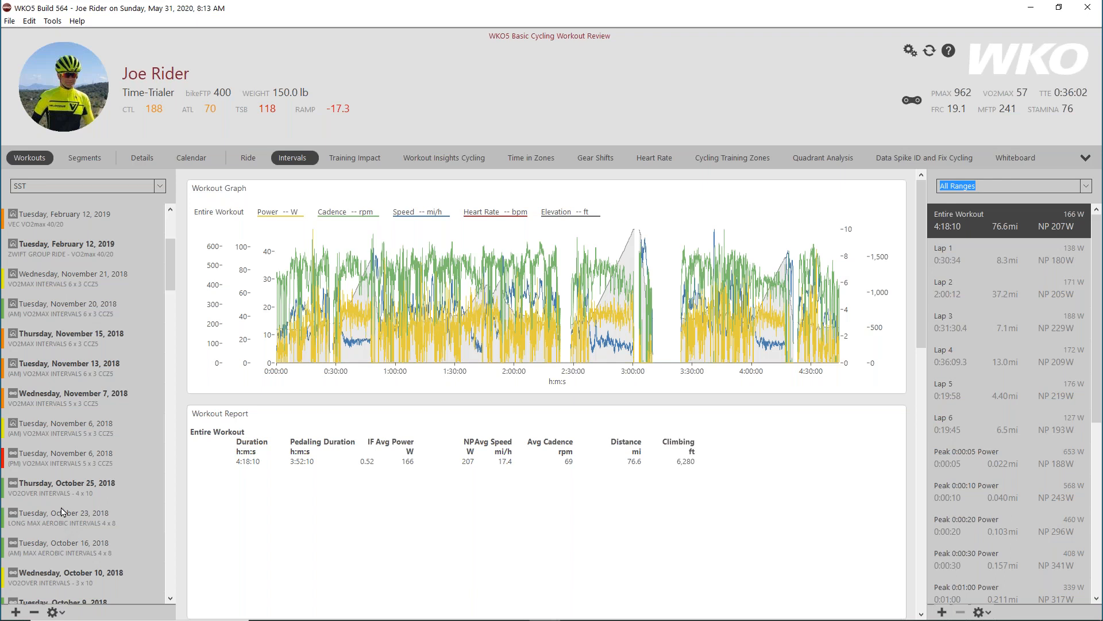
click(61, 489)
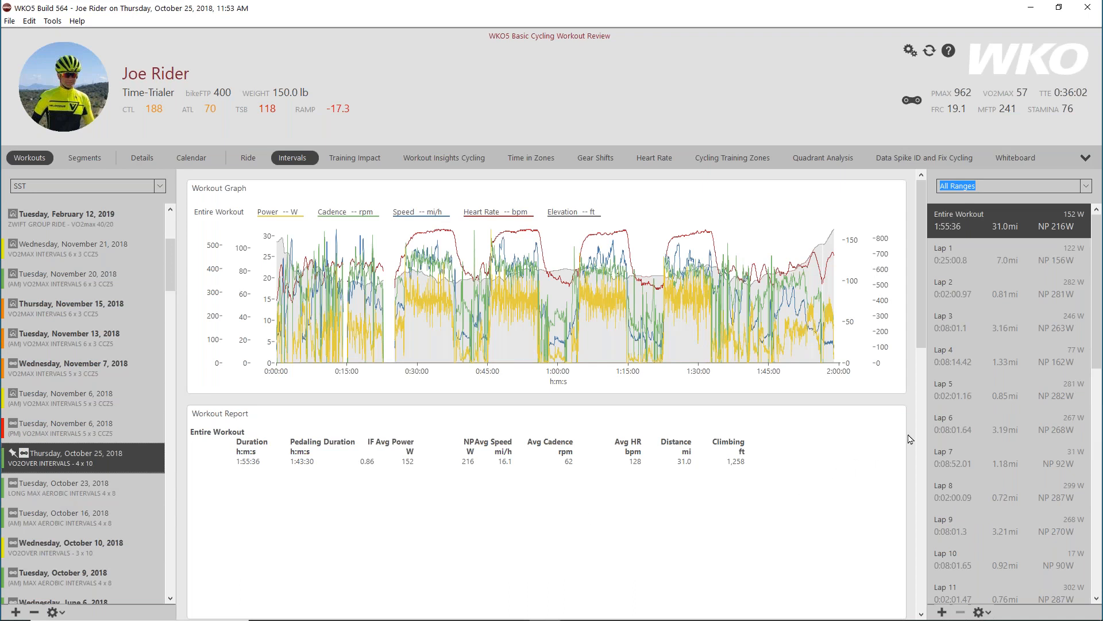
scroll(910, 439, down, 12)
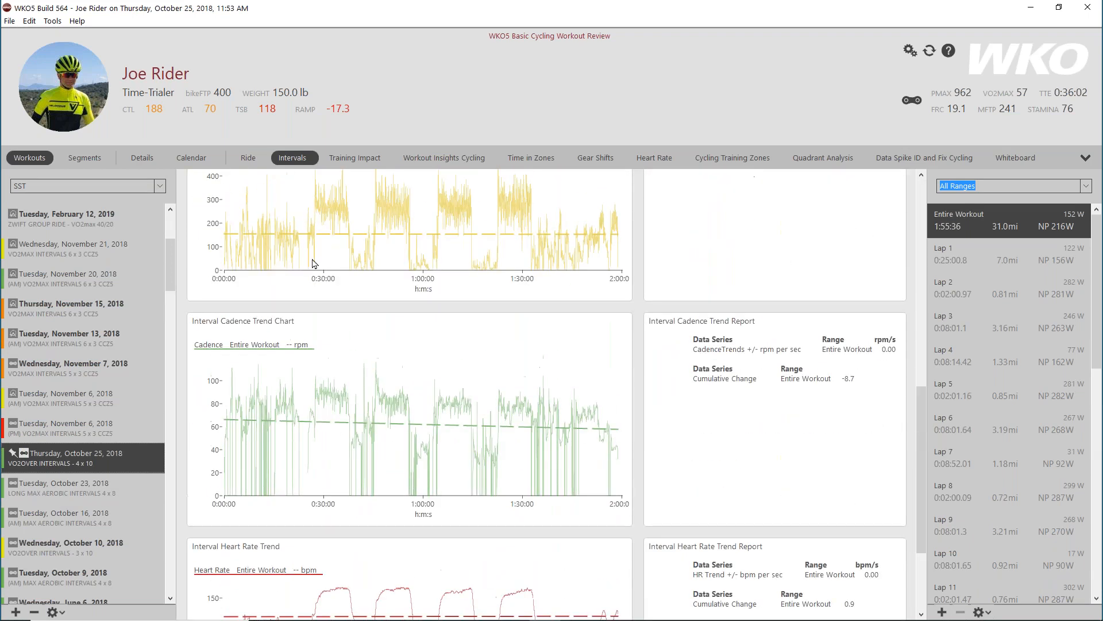
click(248, 157)
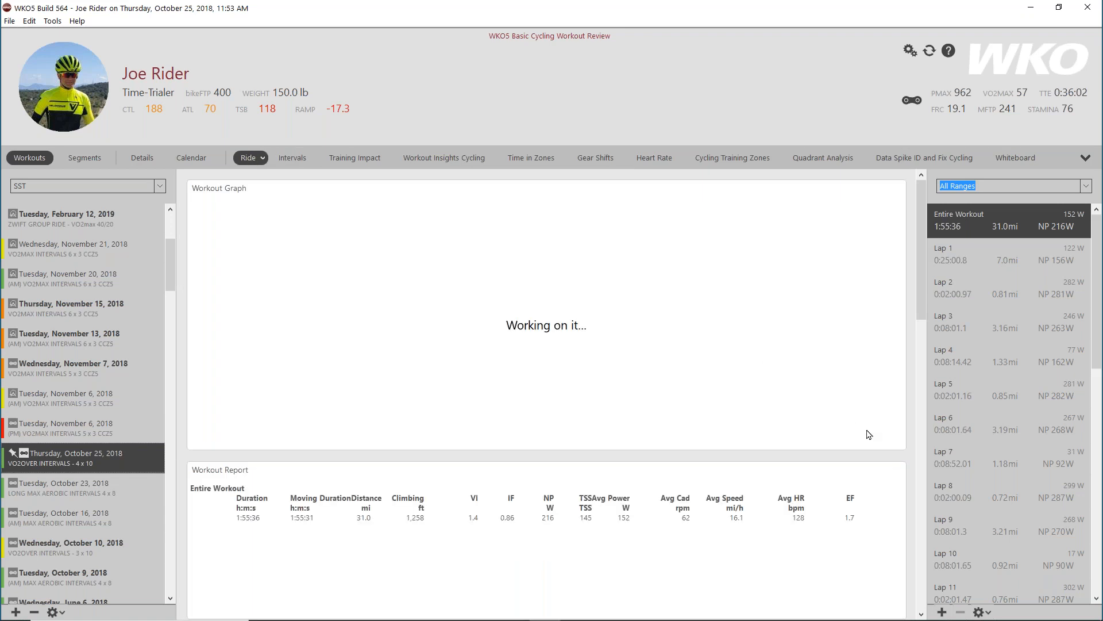
scroll(909, 447, down, 2)
scroll(910, 446, down, 15)
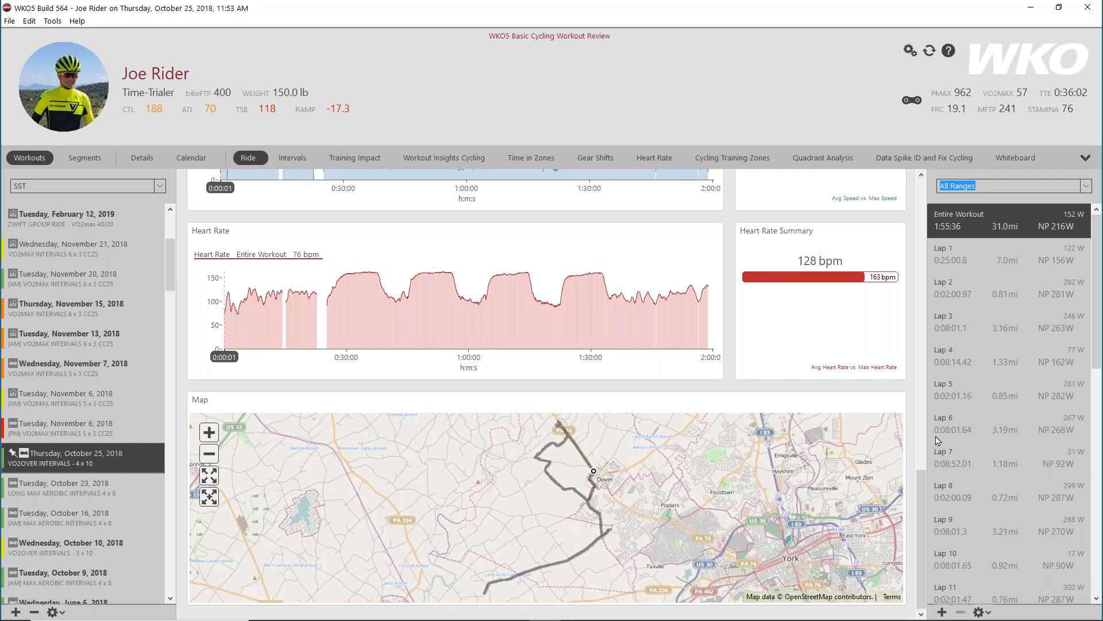
- Select Lap 12 in the workout's ranges to view its speed, heart rate and map section
scroll(975, 441, down, 3)
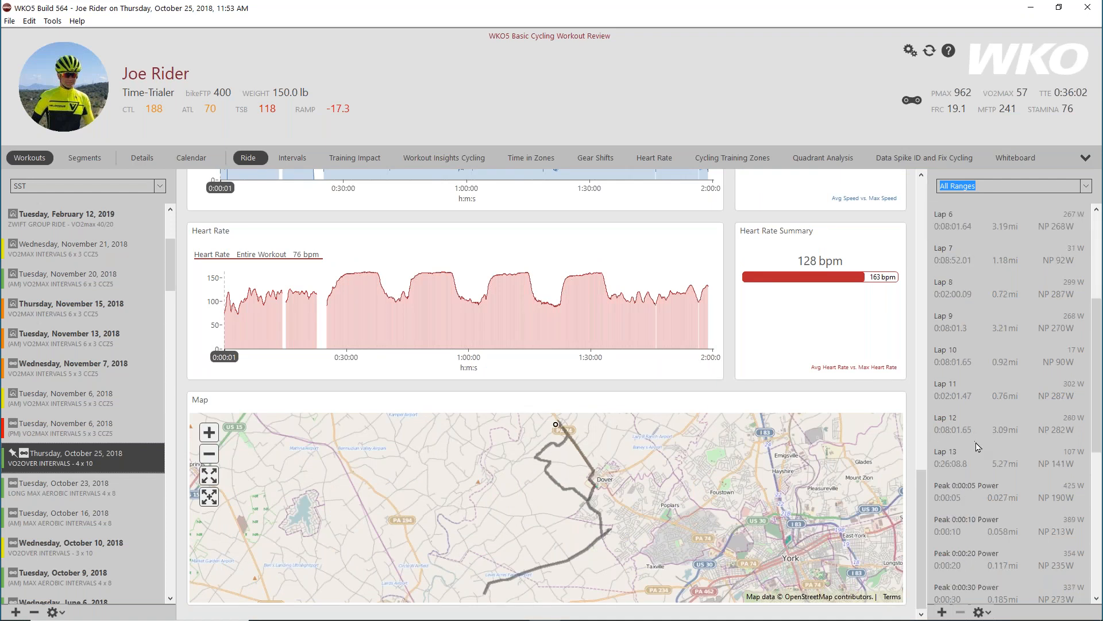
click(994, 434)
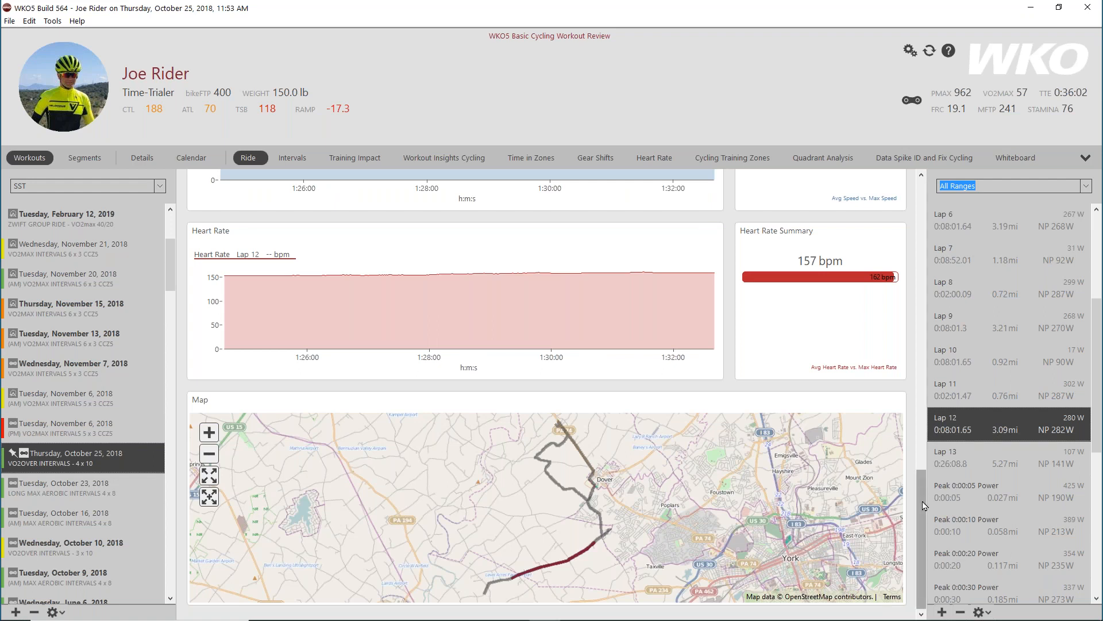
scroll(922, 491, up, 2)
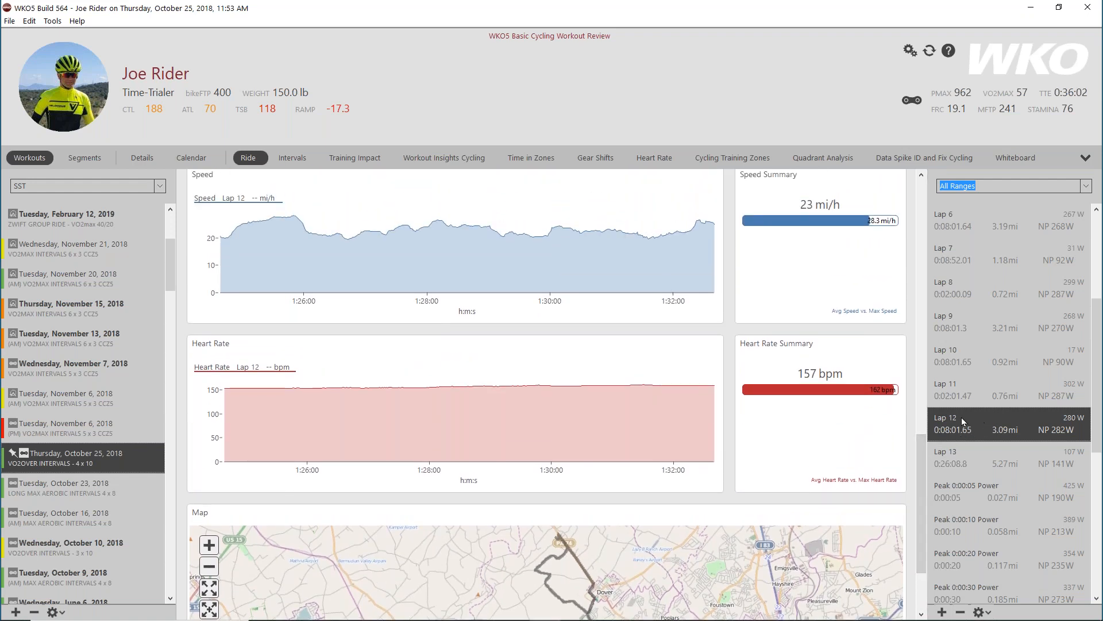
- Create a smart segment from Lap 12 and name it "WKO5 TEST LAP"
click(986, 611)
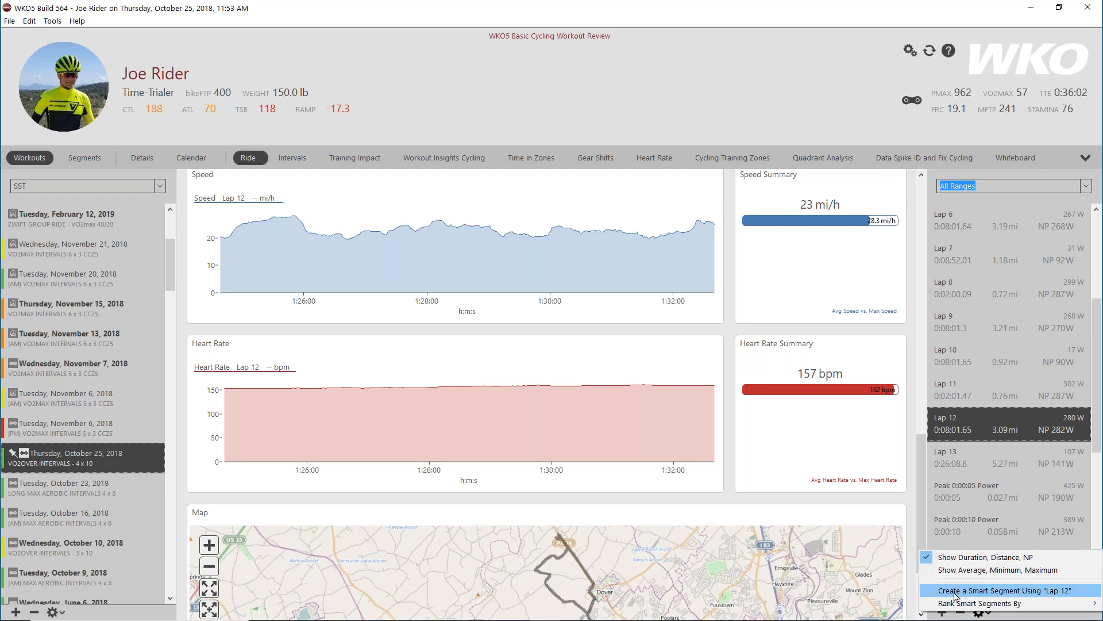
click(1044, 596)
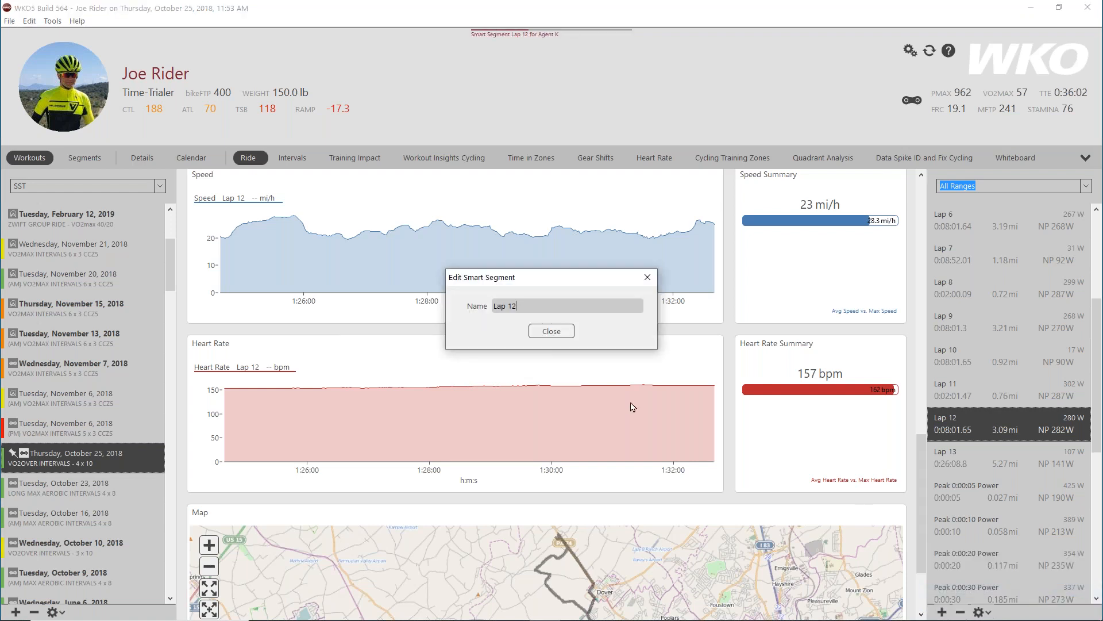
triple_click(525, 305)
text(WKO5 TEST LAP)
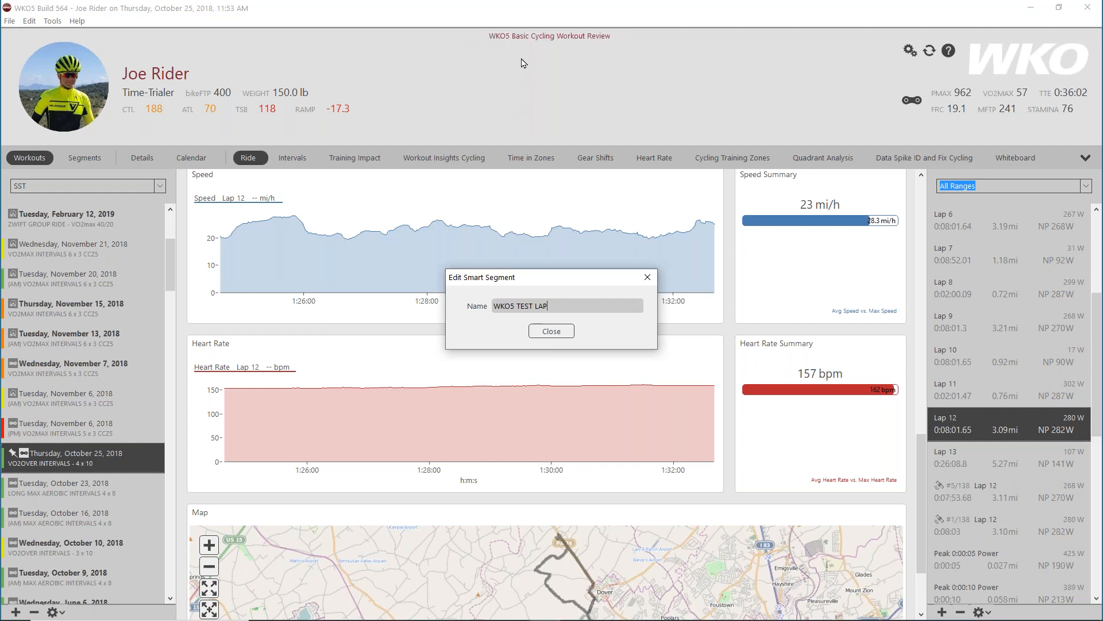
click(558, 333)
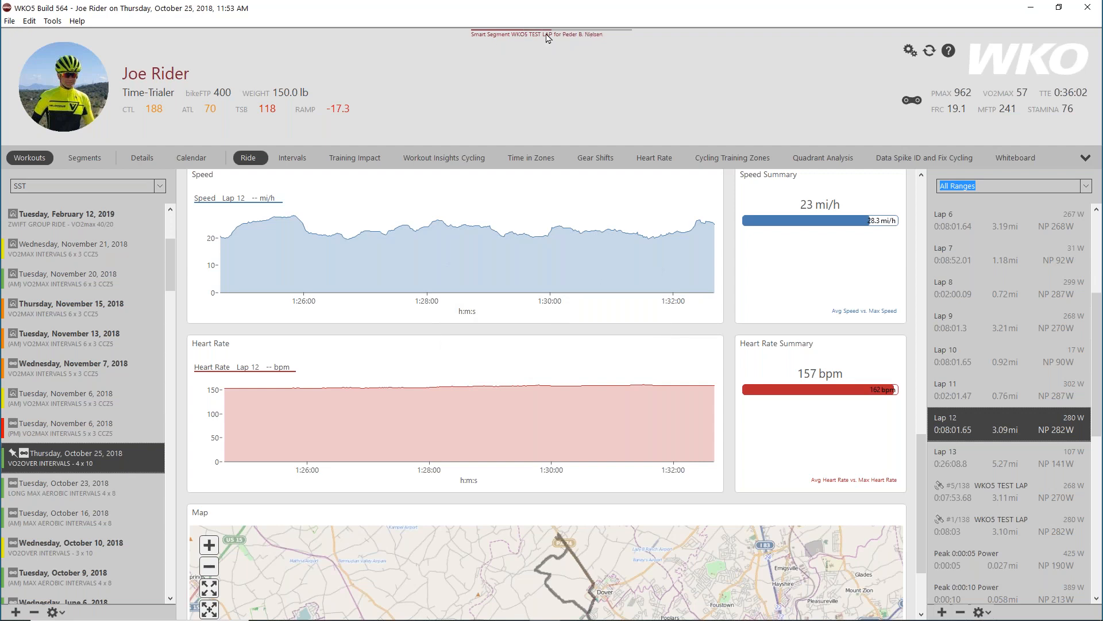
- Open the WKO5 TEST LAP smart segment and show the average, minimum and maximum for its results
click(84, 158)
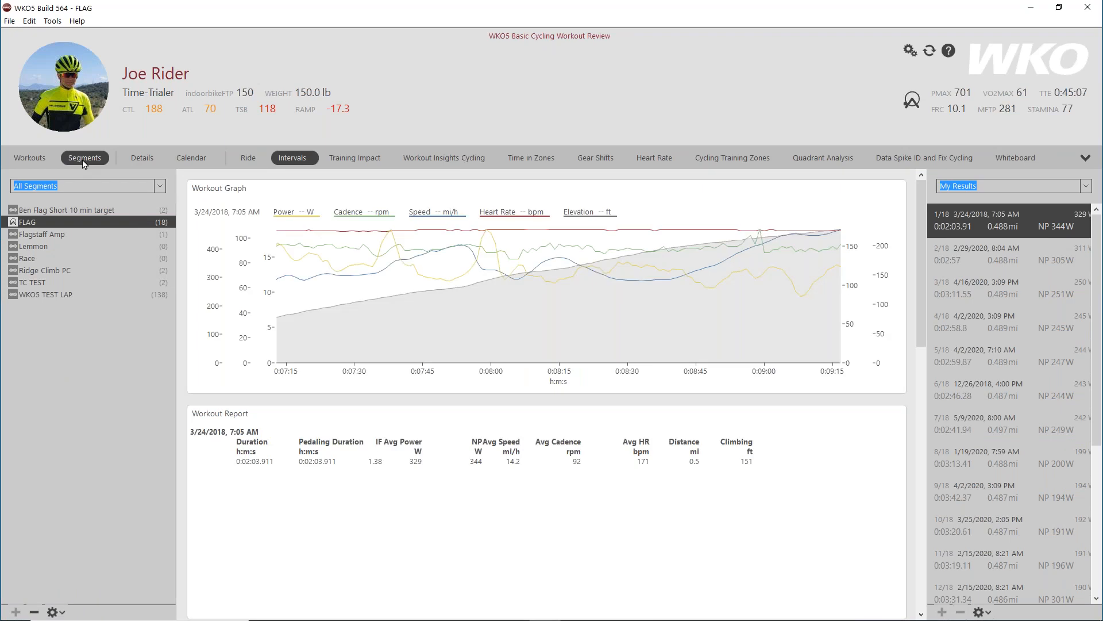
click(38, 295)
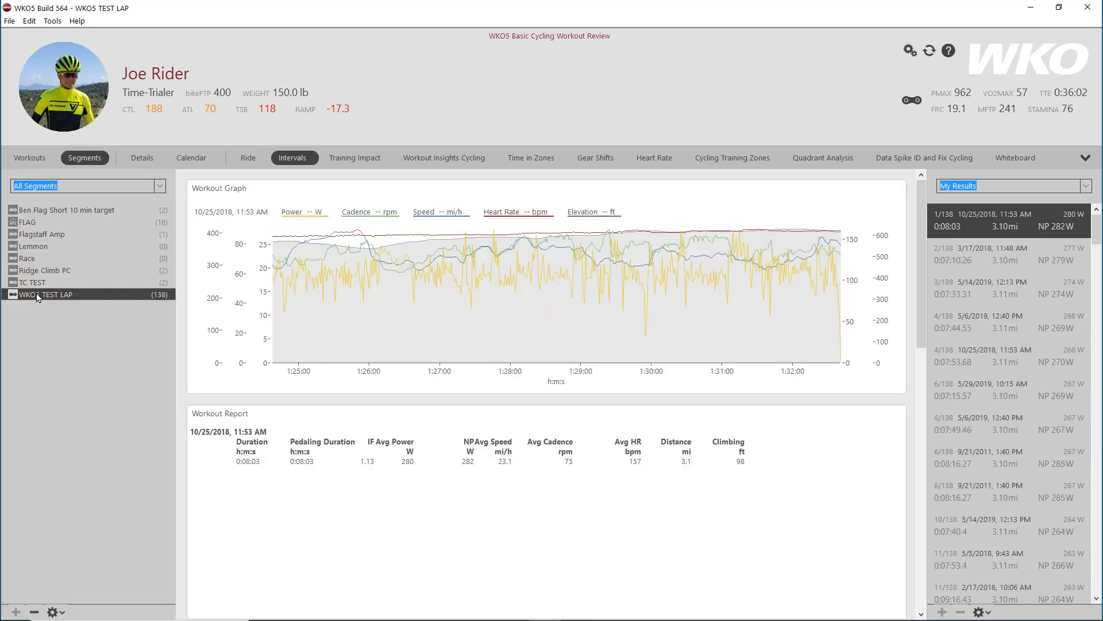
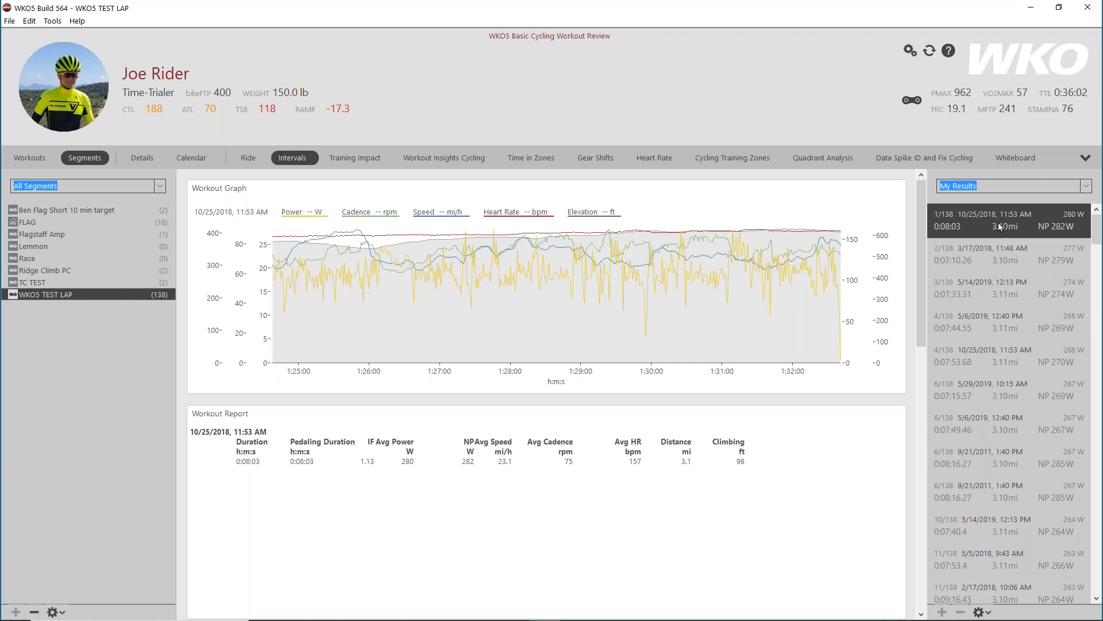
click(988, 613)
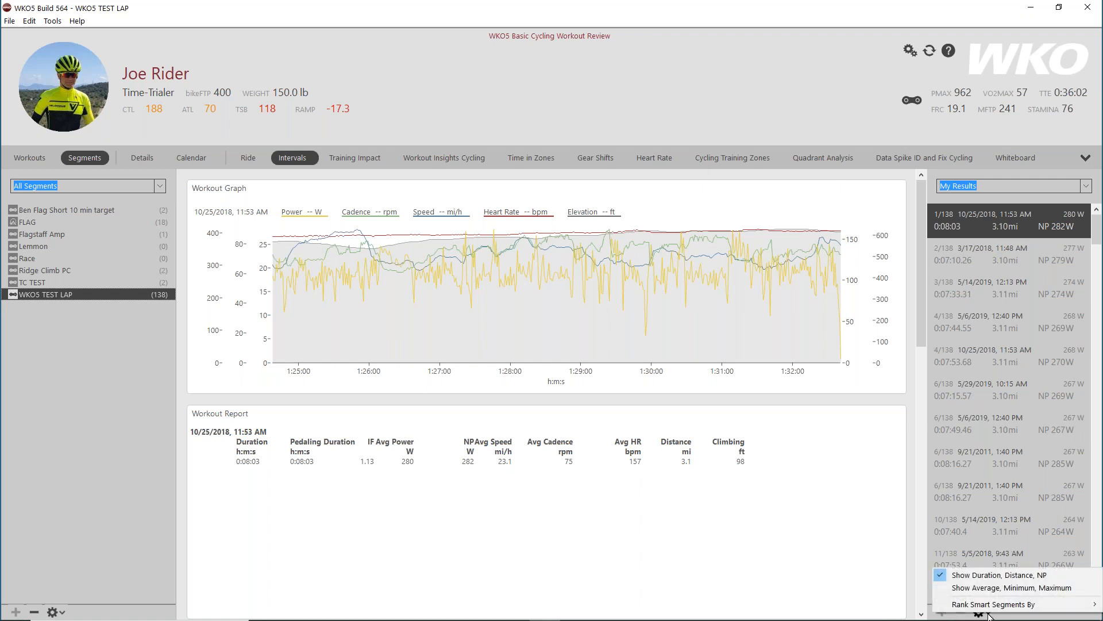
click(962, 588)
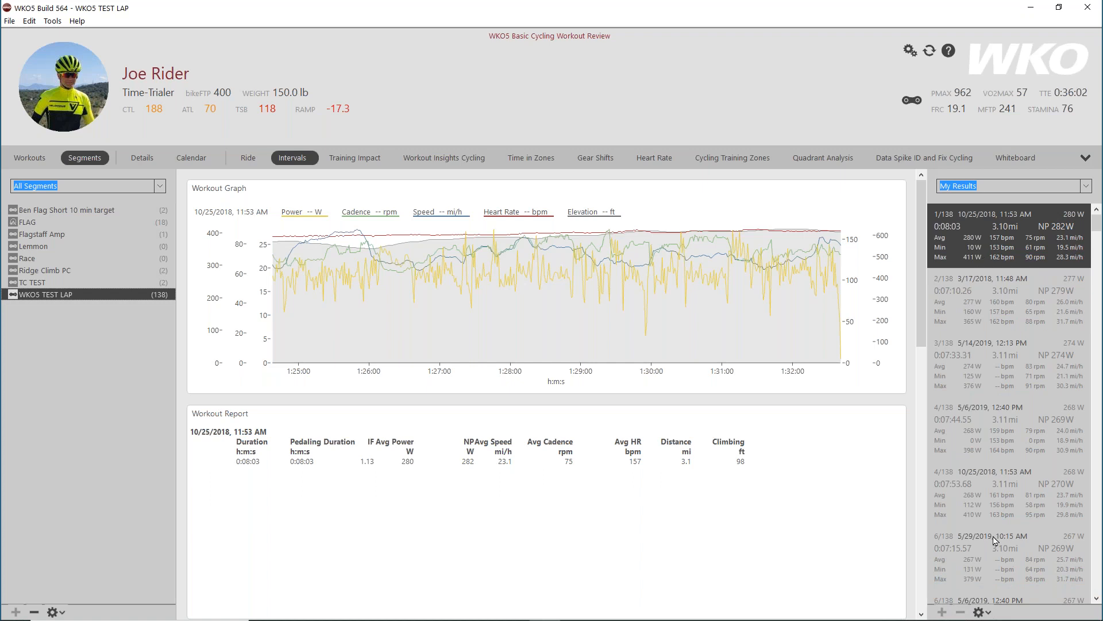
- Rank the smart segment results by Duration
click(988, 614)
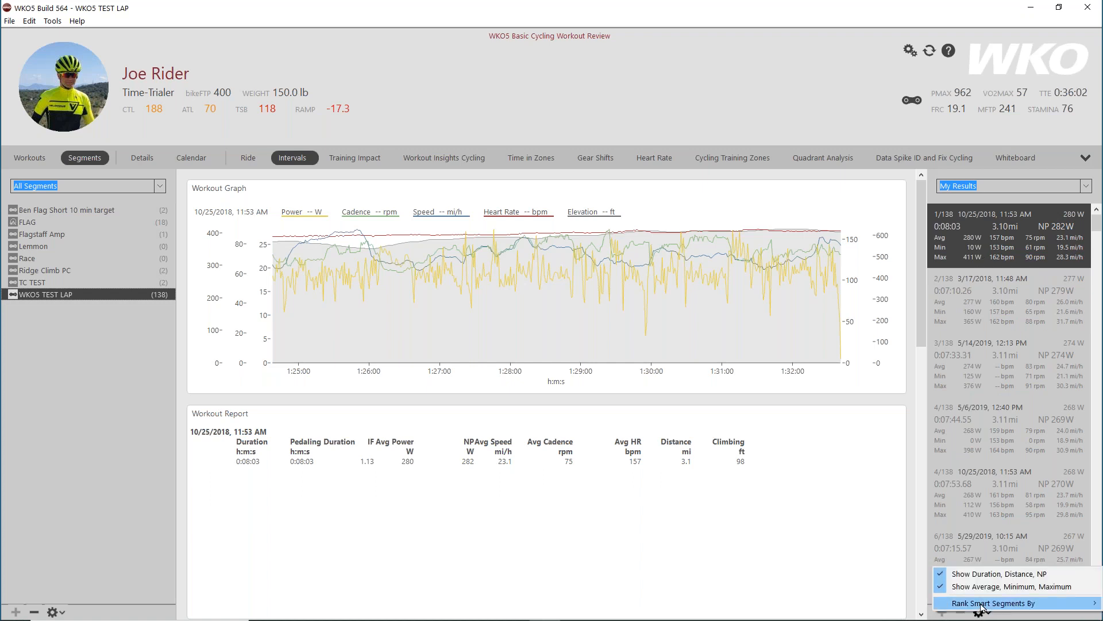
mouse_move(985, 605)
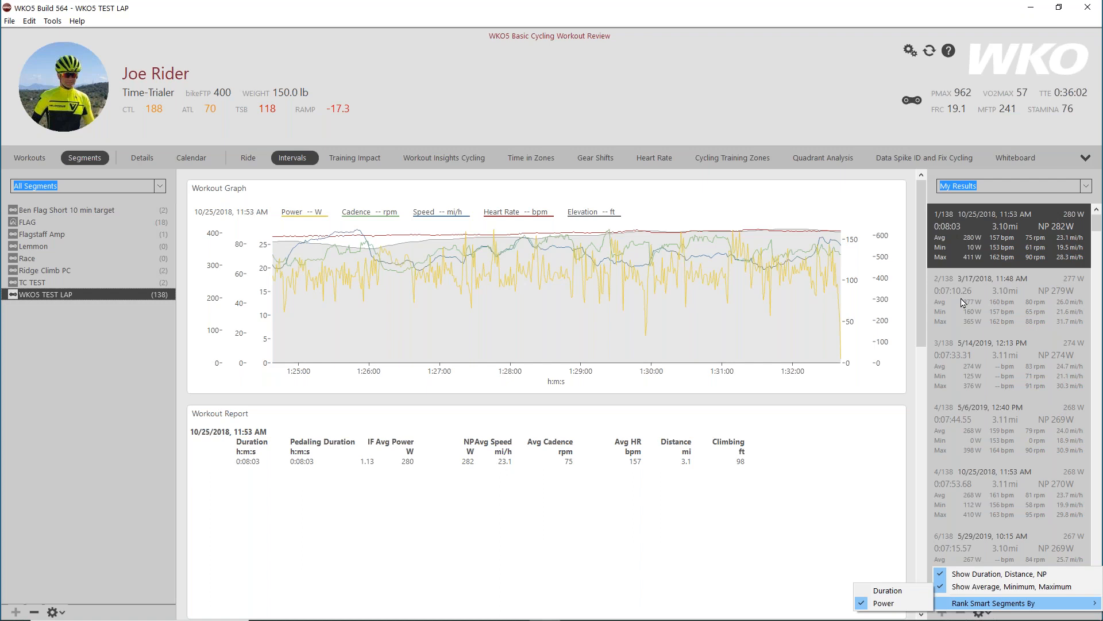
click(865, 592)
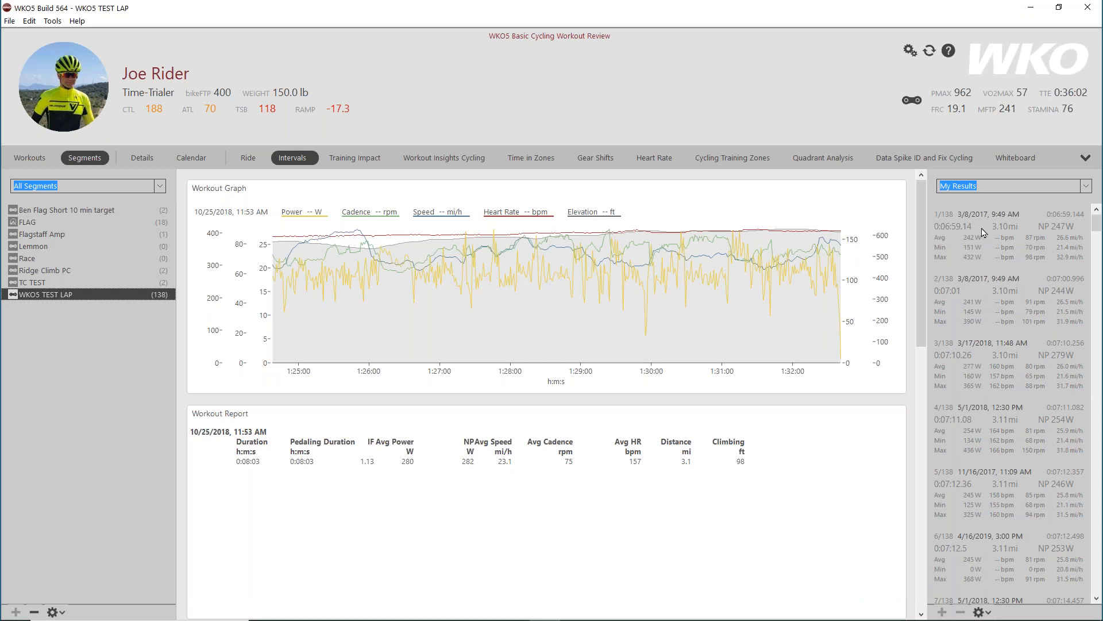
- View the 3/17/2018 and top-ranked 3/8/2017 results individually, and select the first three results together for comparison
click(1014, 389)
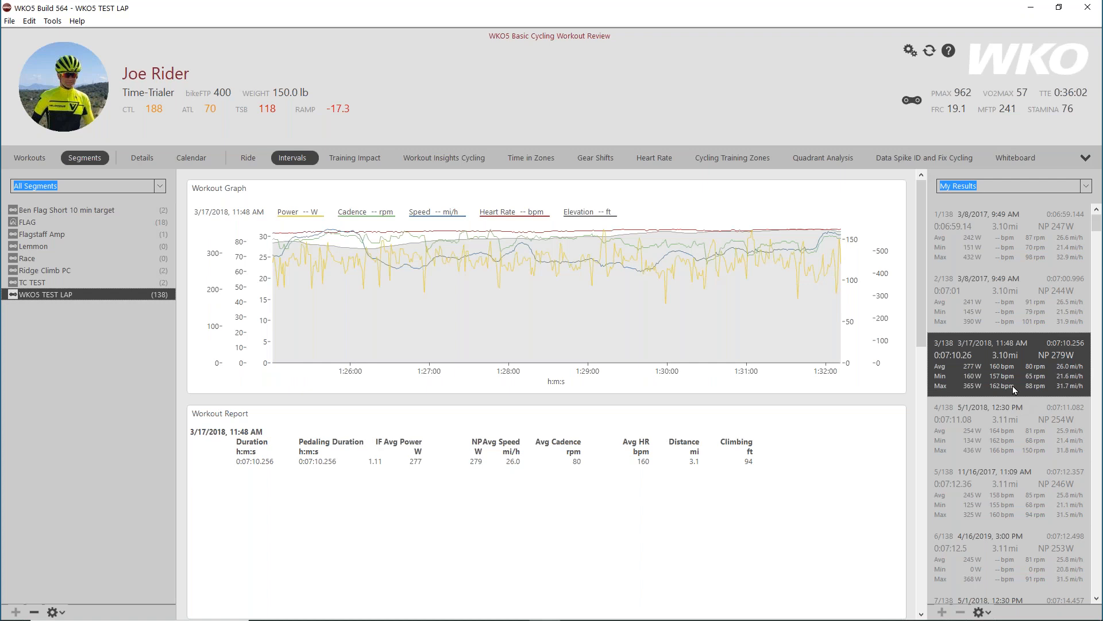
click(1042, 246)
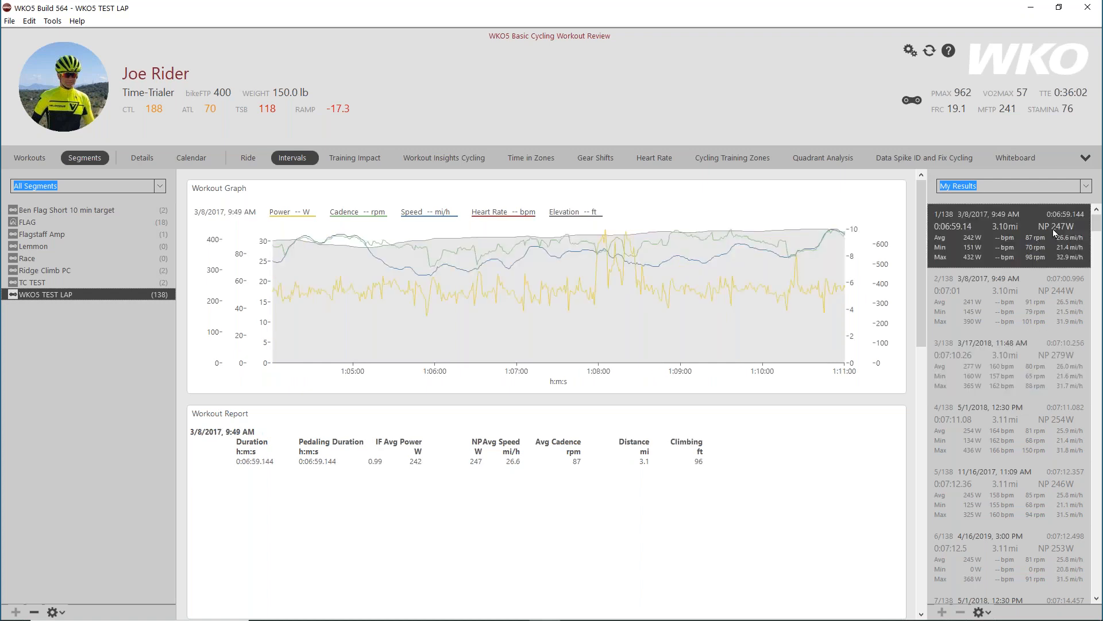
click(992, 374)
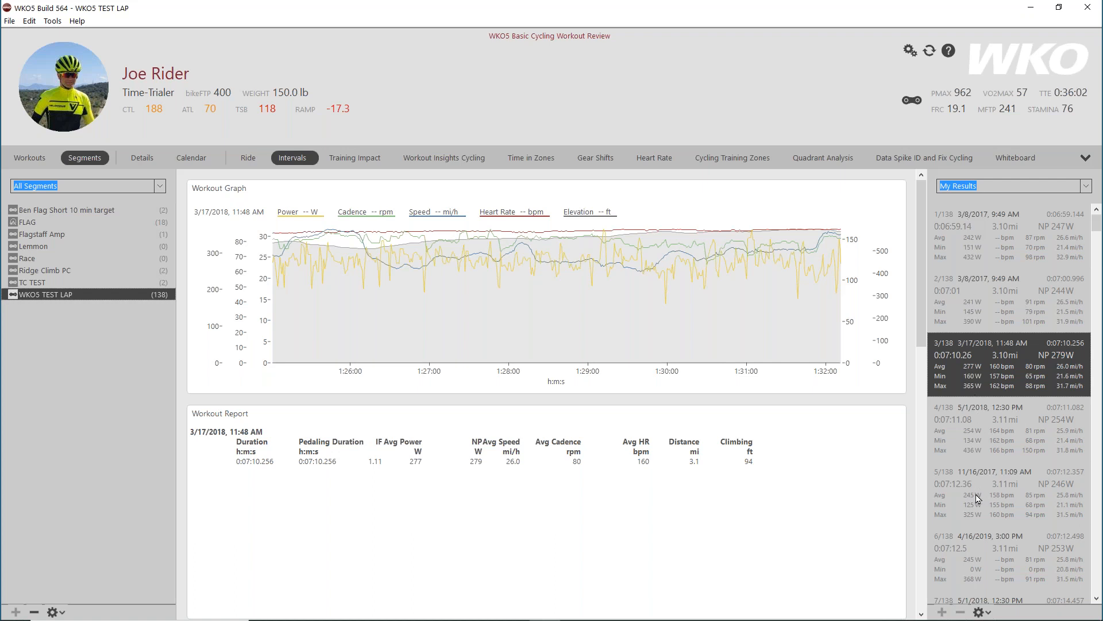
ctrl+click(979, 319)
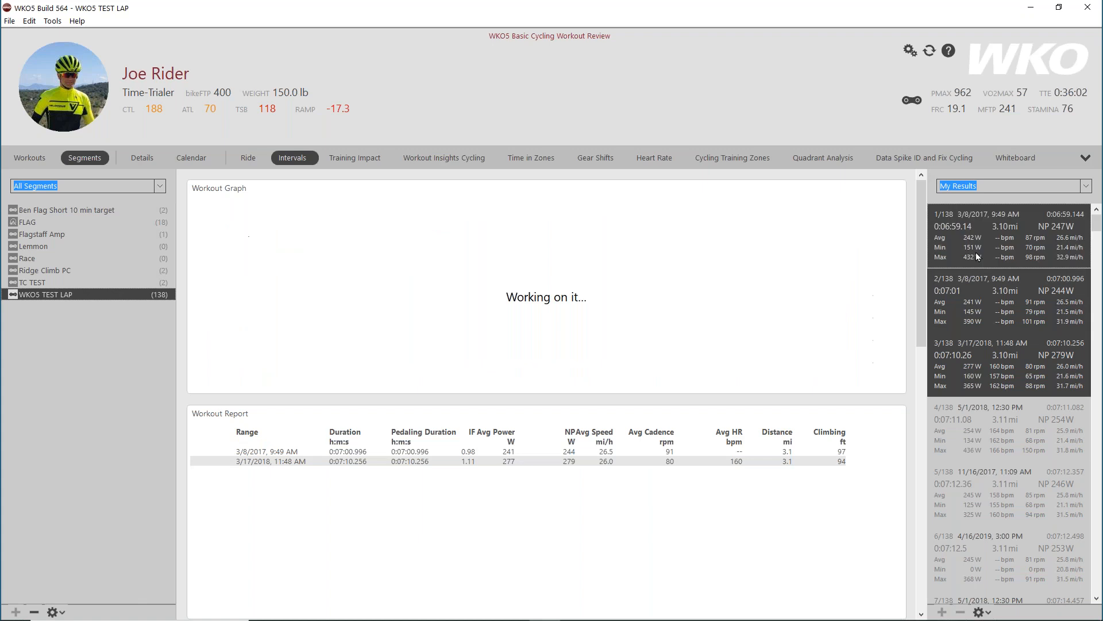
- Compare the three results on the Training Impact and Intervals dashboards, and view the 3/17/2018 result alone
click(359, 163)
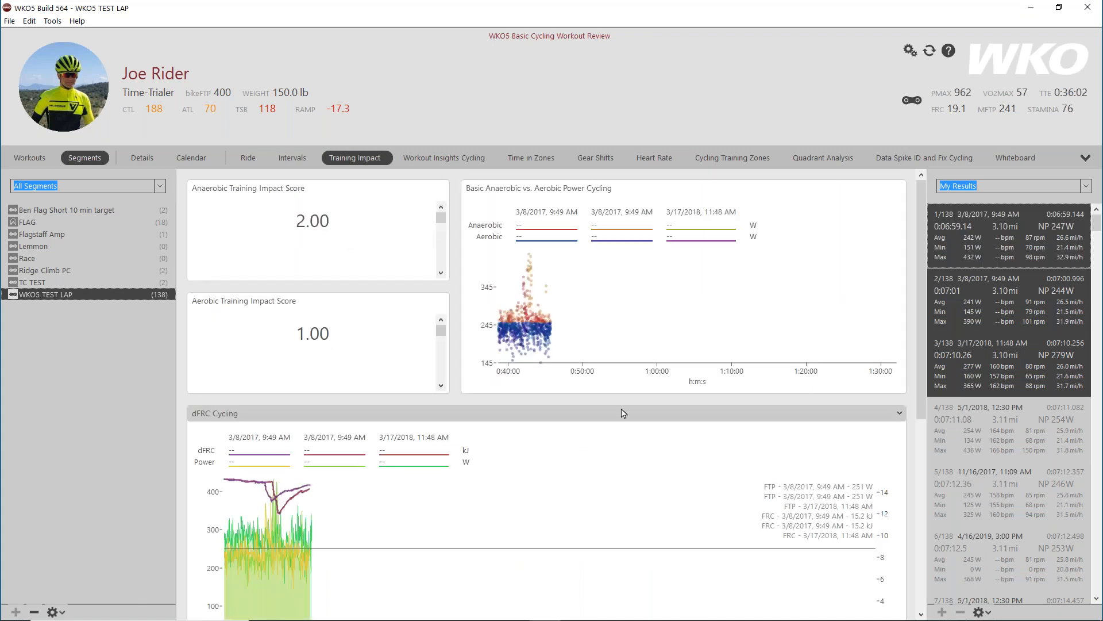
click(293, 163)
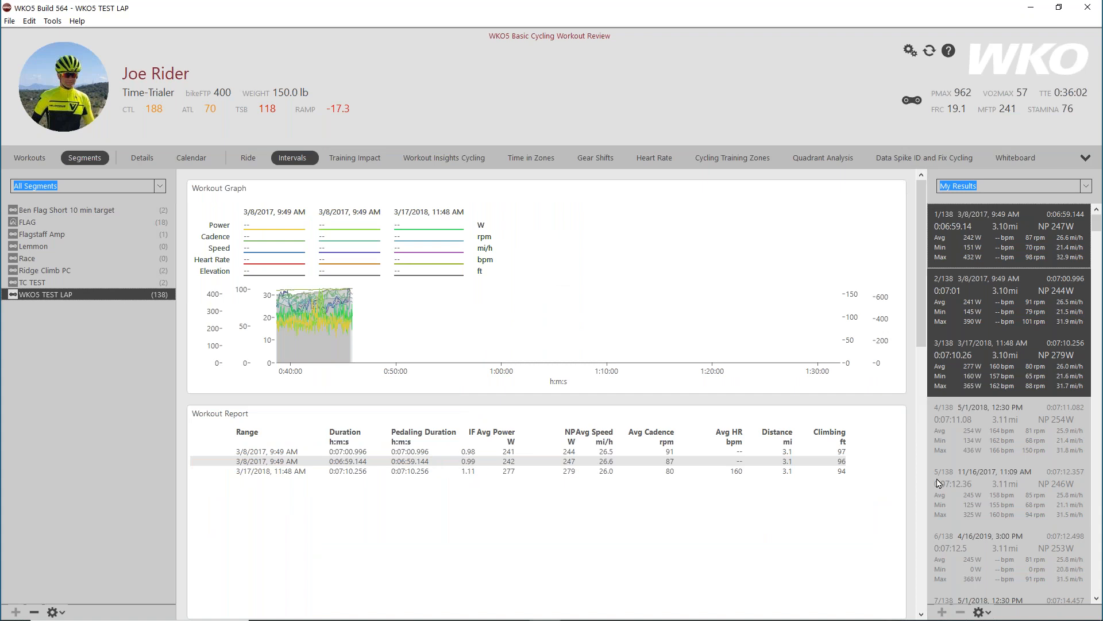
scroll(915, 486, down, 1)
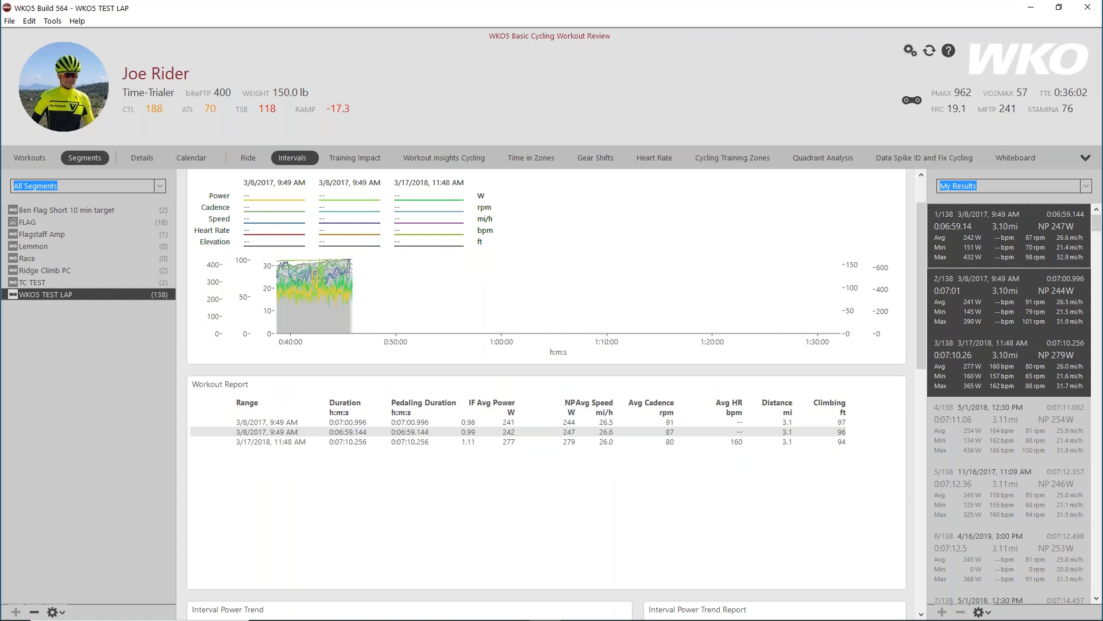
scroll(907, 493, down, 12)
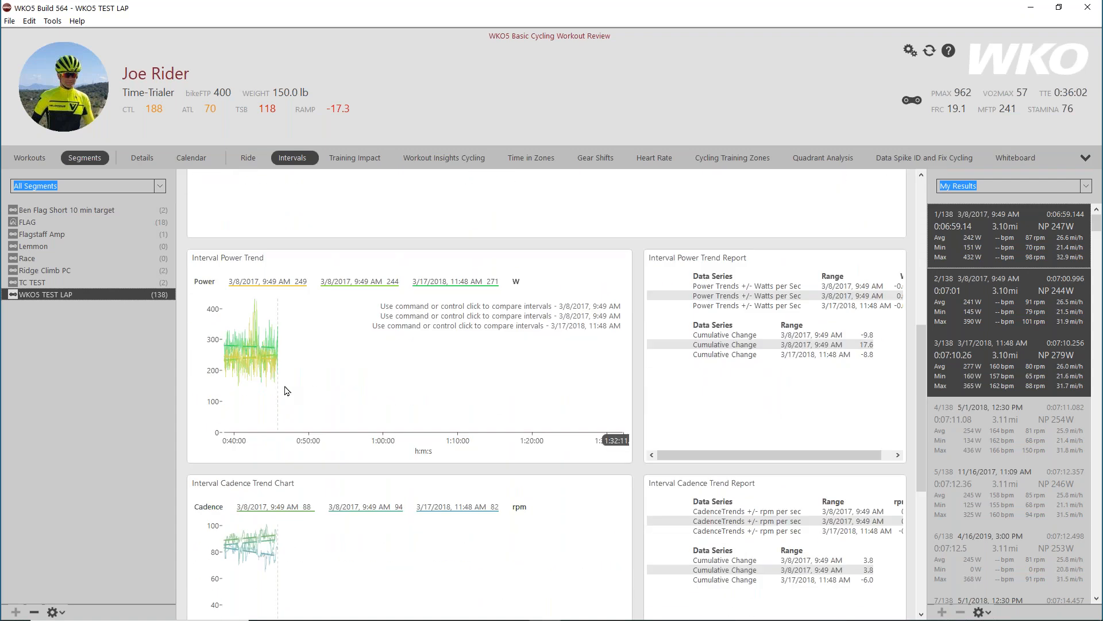
scroll(287, 392, down, 2)
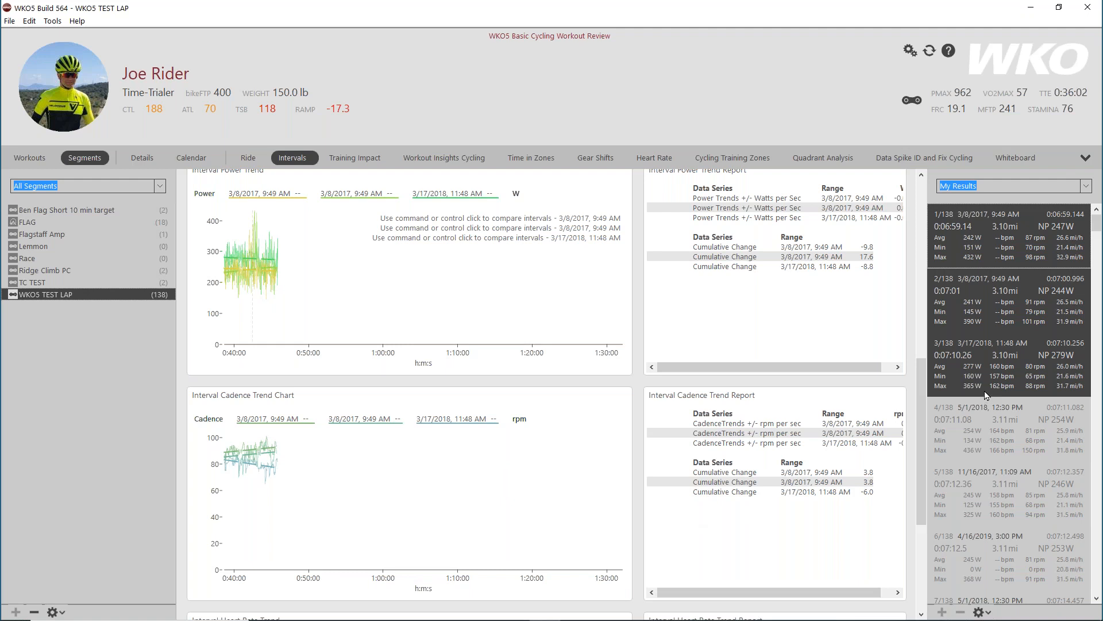
click(978, 367)
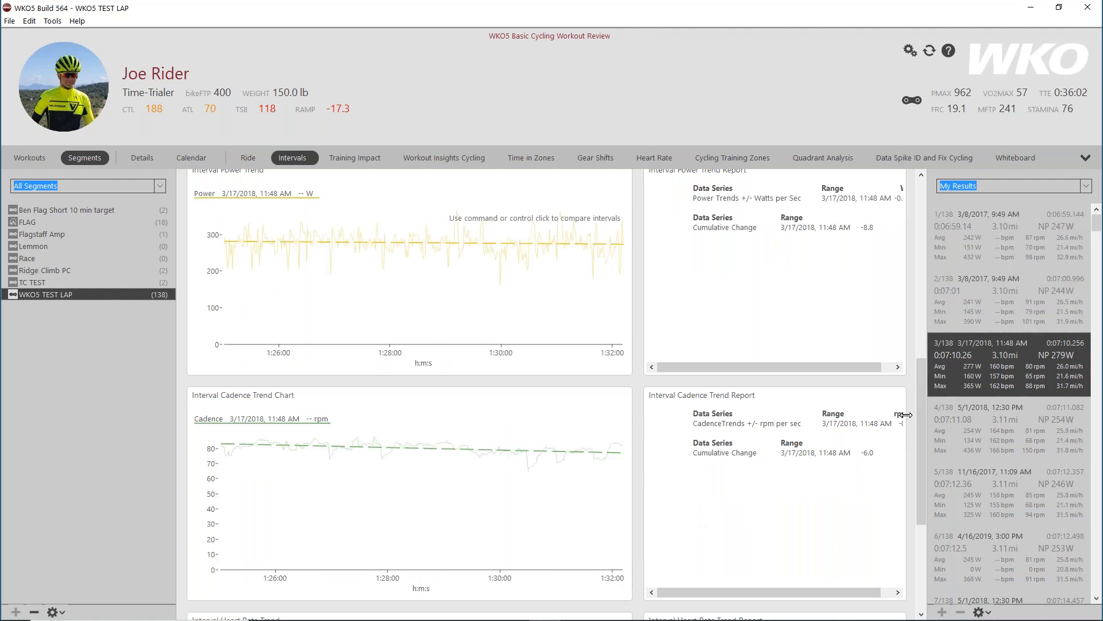
scroll(918, 421, up, 8)
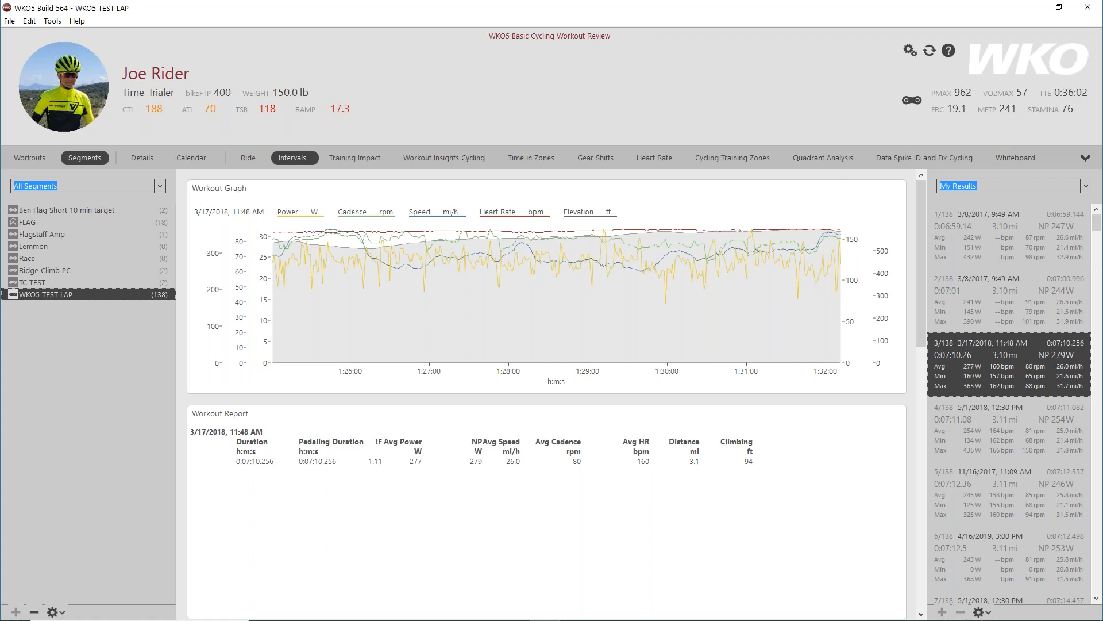
- Switch to the WKO5 online help in the browser and look through the "How to Use WKO5" page's two-minute tutorials
click(948, 52)
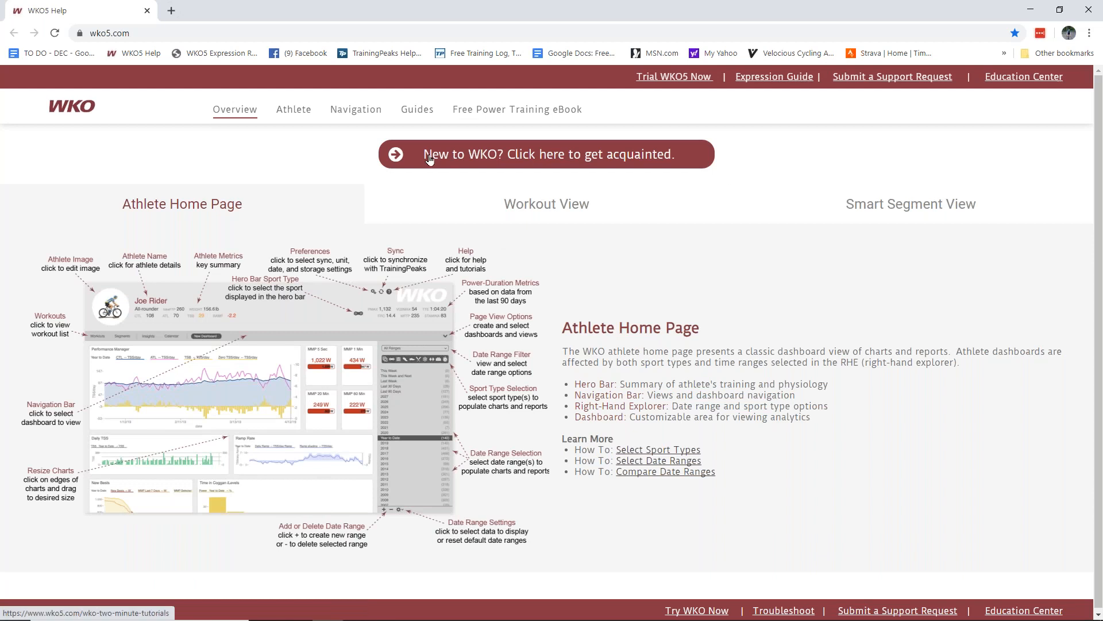
click(517, 158)
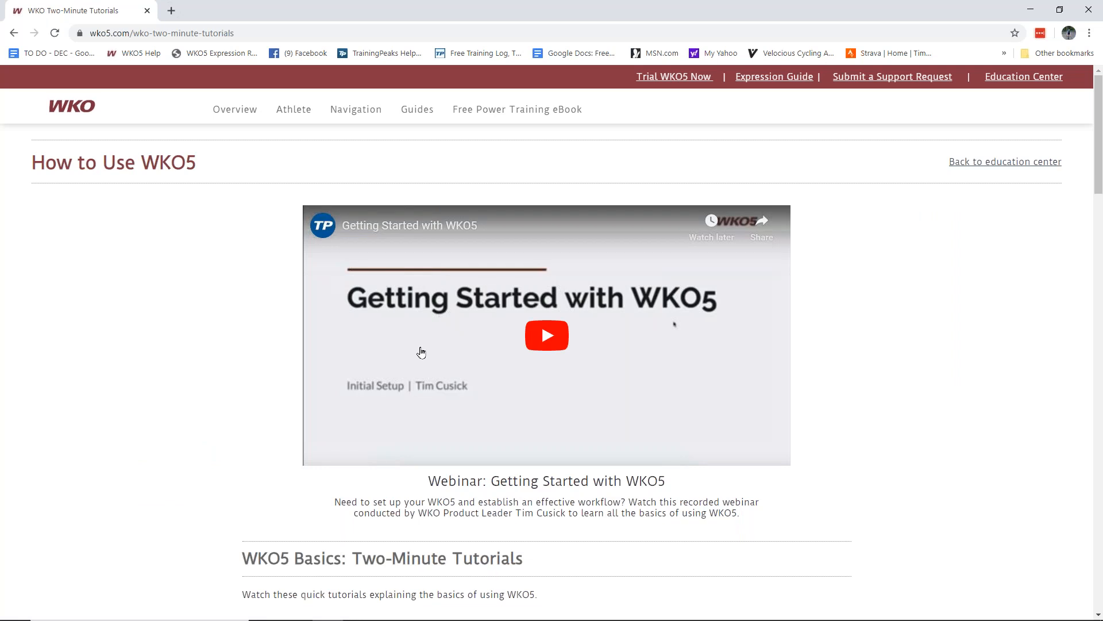
scroll(216, 352, down, 7)
scroll(194, 360, down, 7)
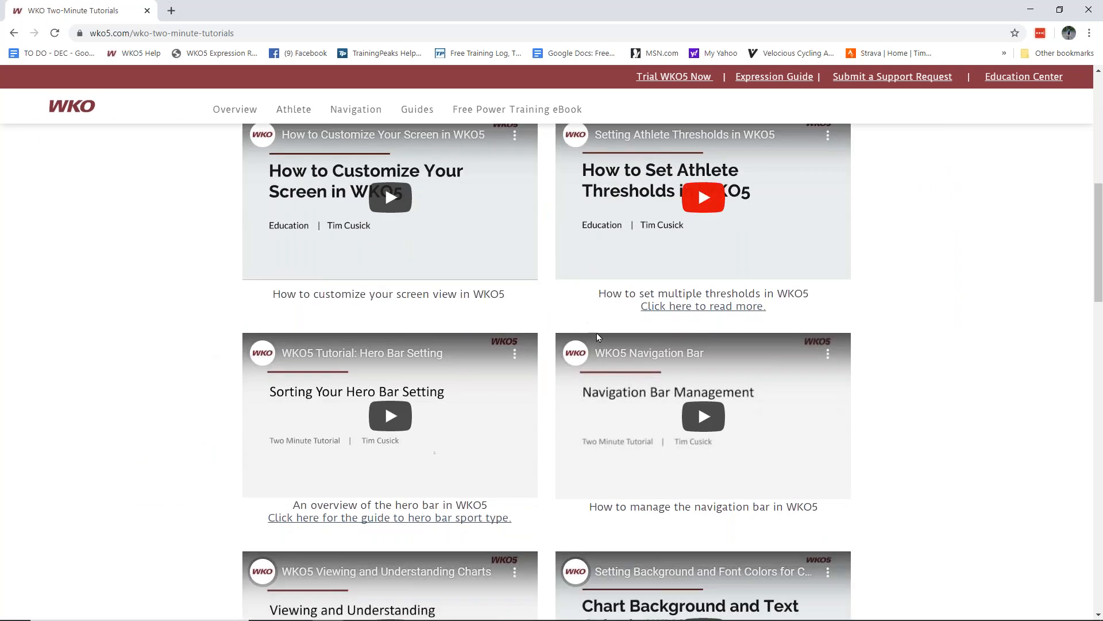
scroll(593, 391, down, 4)
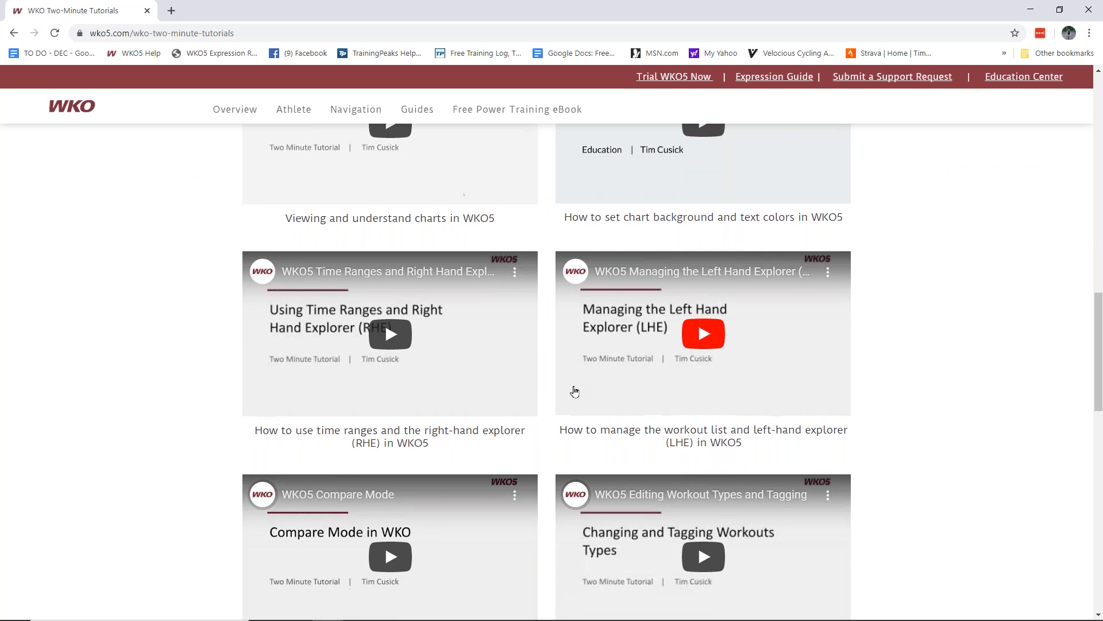
- Look over the remaining two-minute tutorials on the page, including compare mode, workout tagging and clearing workout data
scroll(462, 407, down, 3)
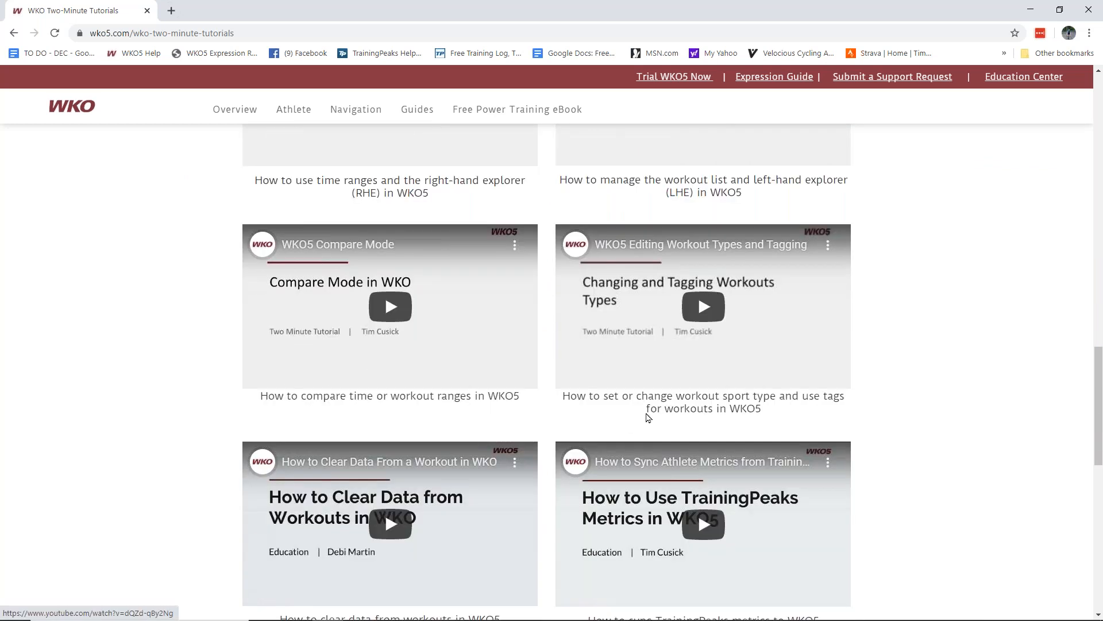
scroll(460, 403, up, 11)
scroll(462, 407, up, 10)
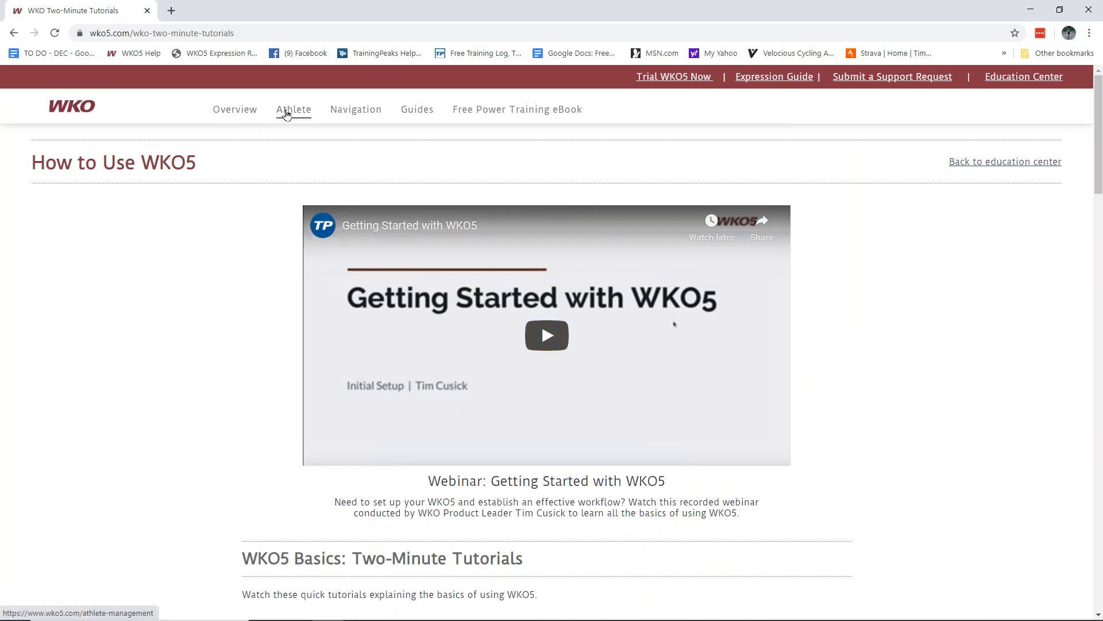
- Open the help site's Overview page and view its Athlete Home Page, Workout View and Smart Segment View diagrams
click(233, 110)
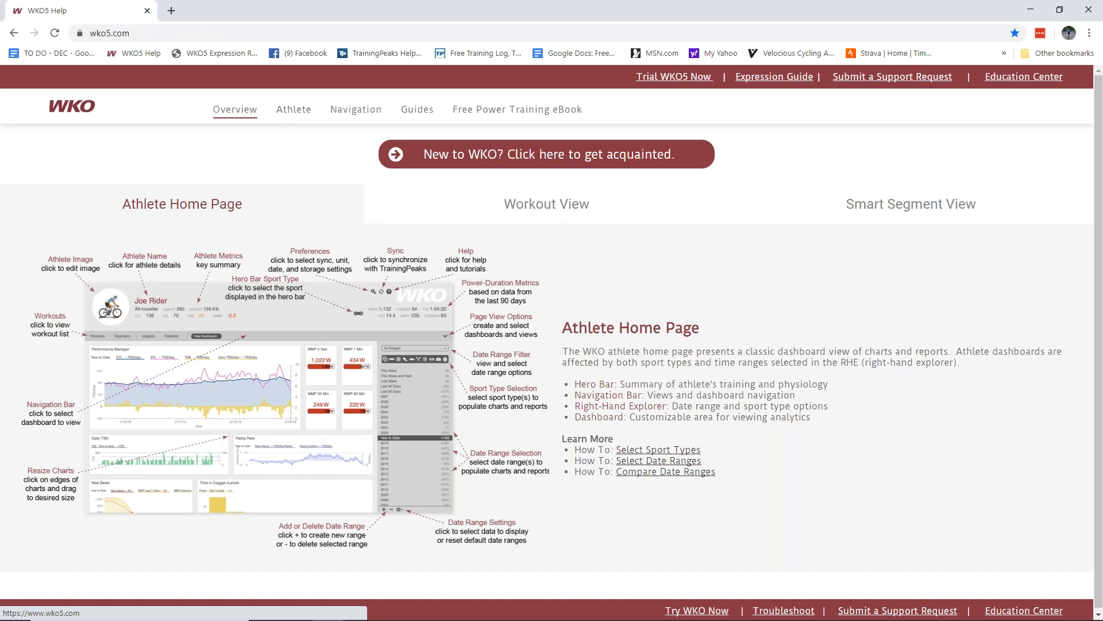
click(515, 208)
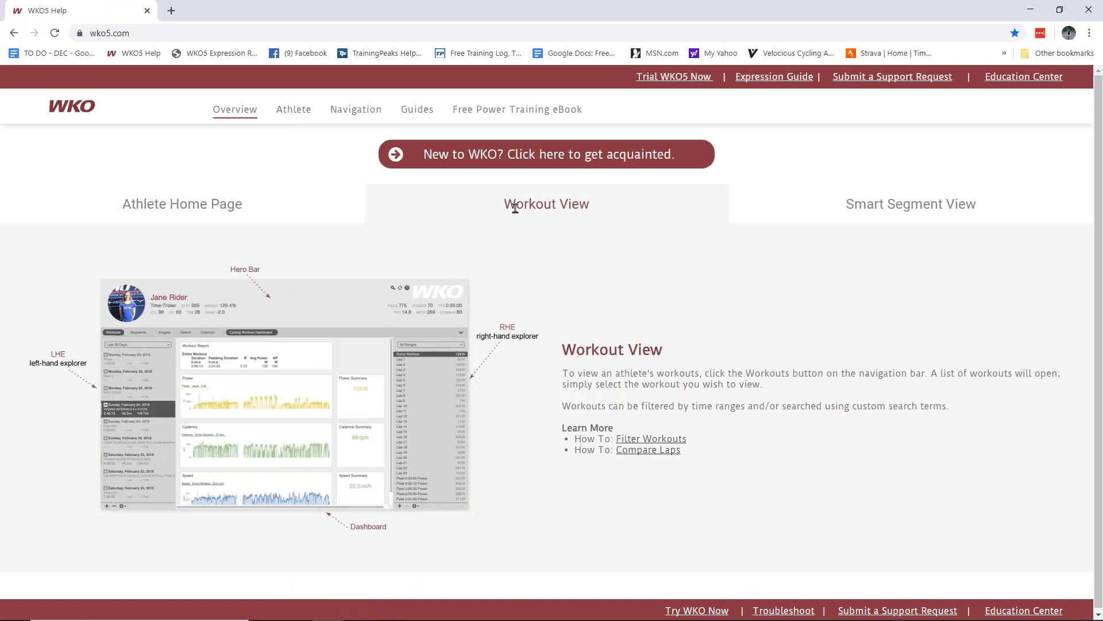
click(223, 208)
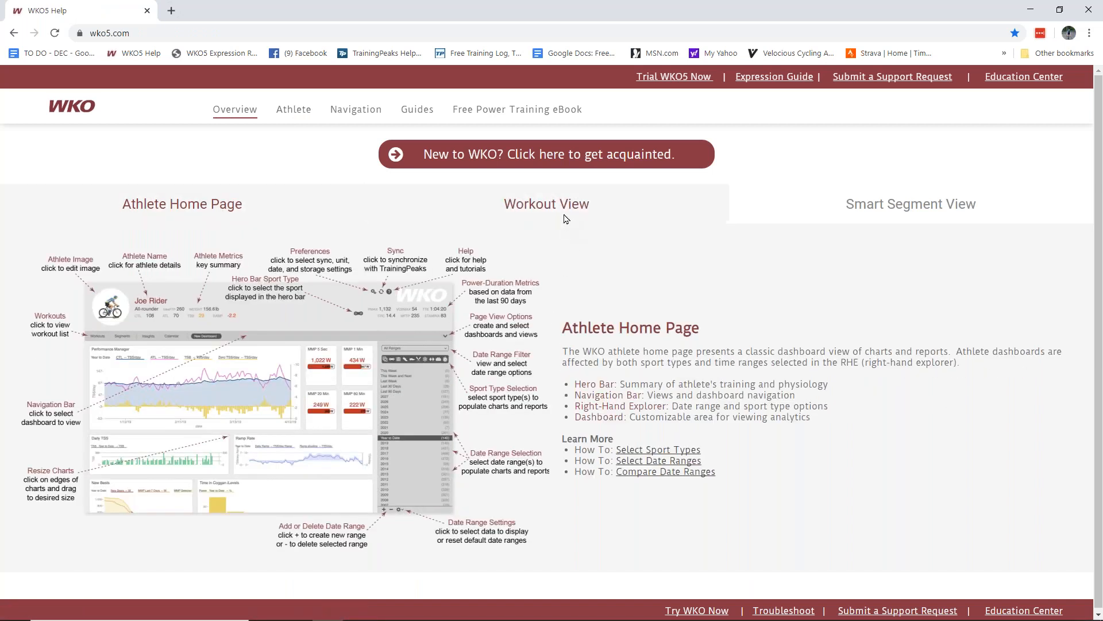
click(563, 216)
click(878, 203)
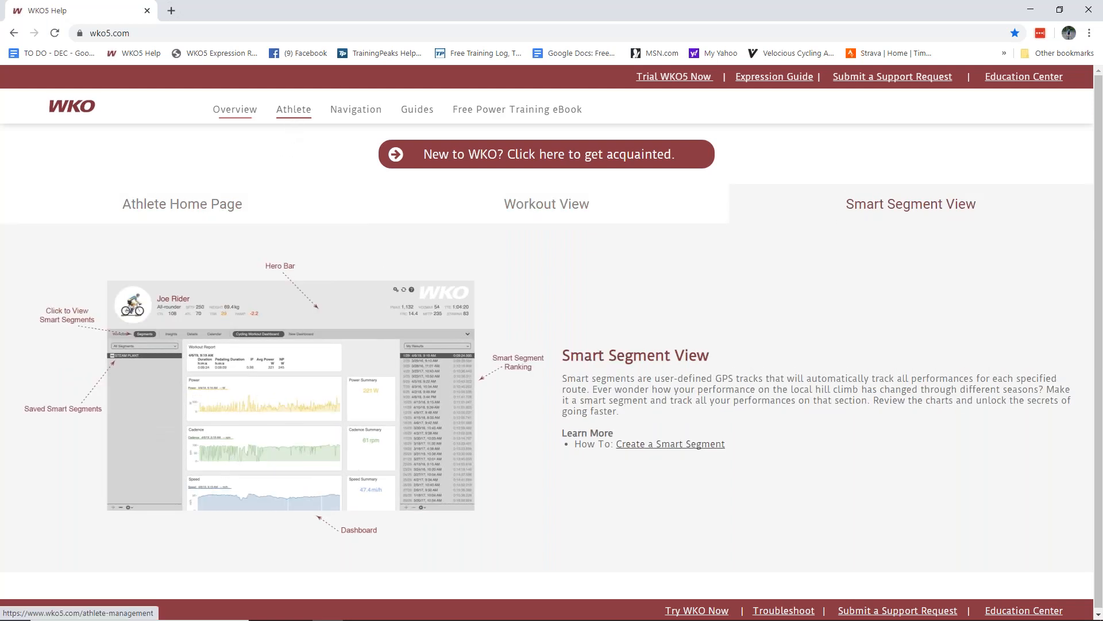
- View the Sync Preferences help in the Athlete section and the Dashboards and Views help in the Navigation section
click(293, 110)
click(508, 198)
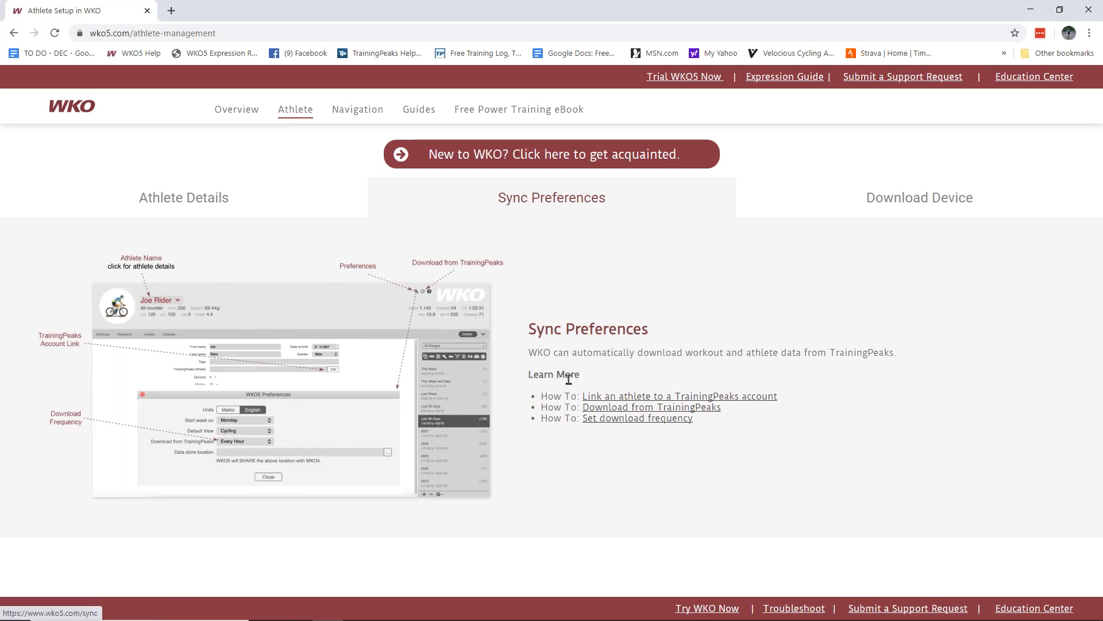
click(356, 110)
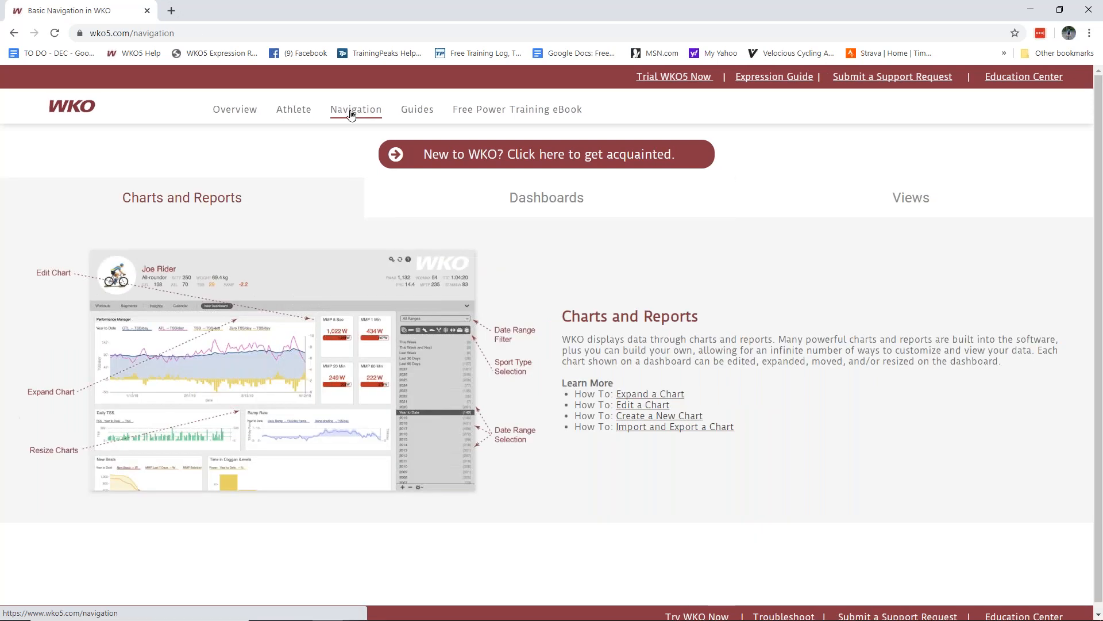
click(520, 203)
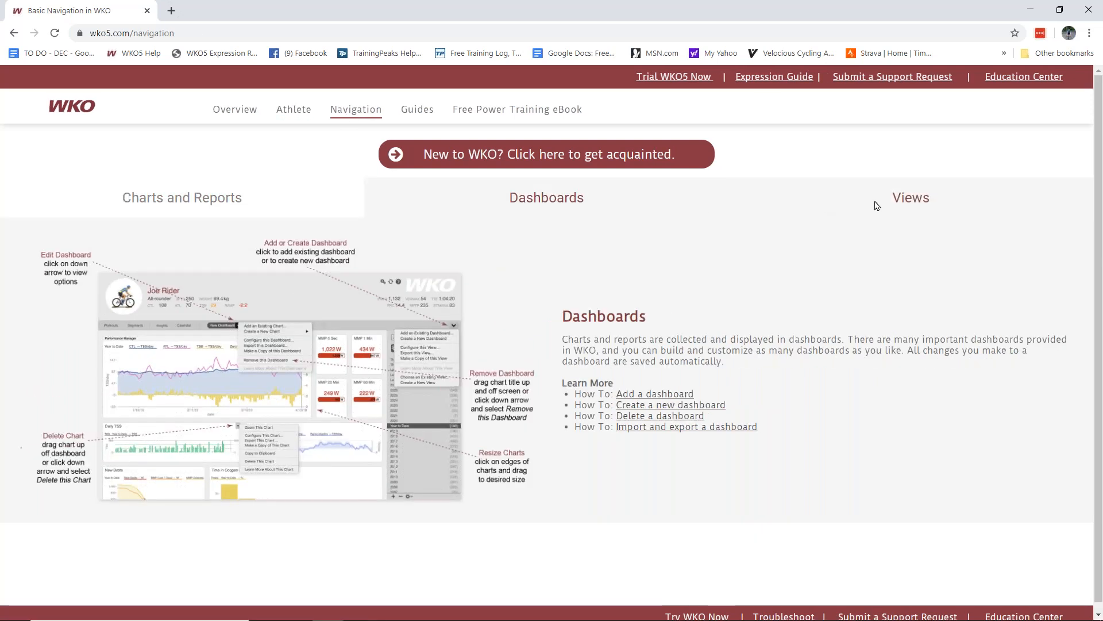
click(902, 200)
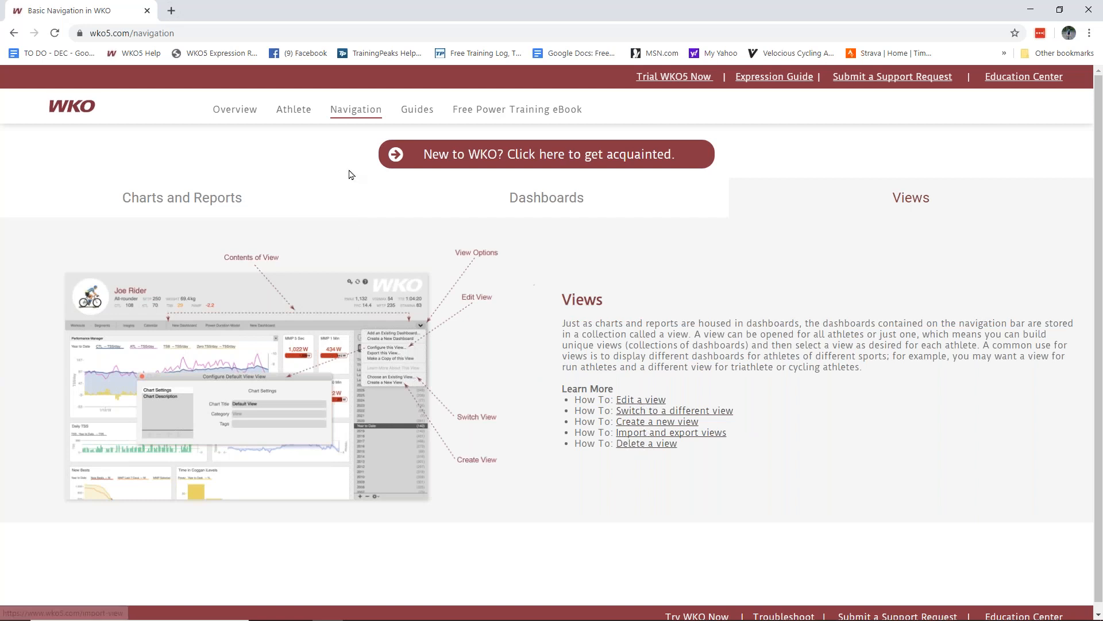
- Open the Guides page and expand the Views, Dashboards, and Workouts and Smart Segments topics to read their guide lists
click(409, 116)
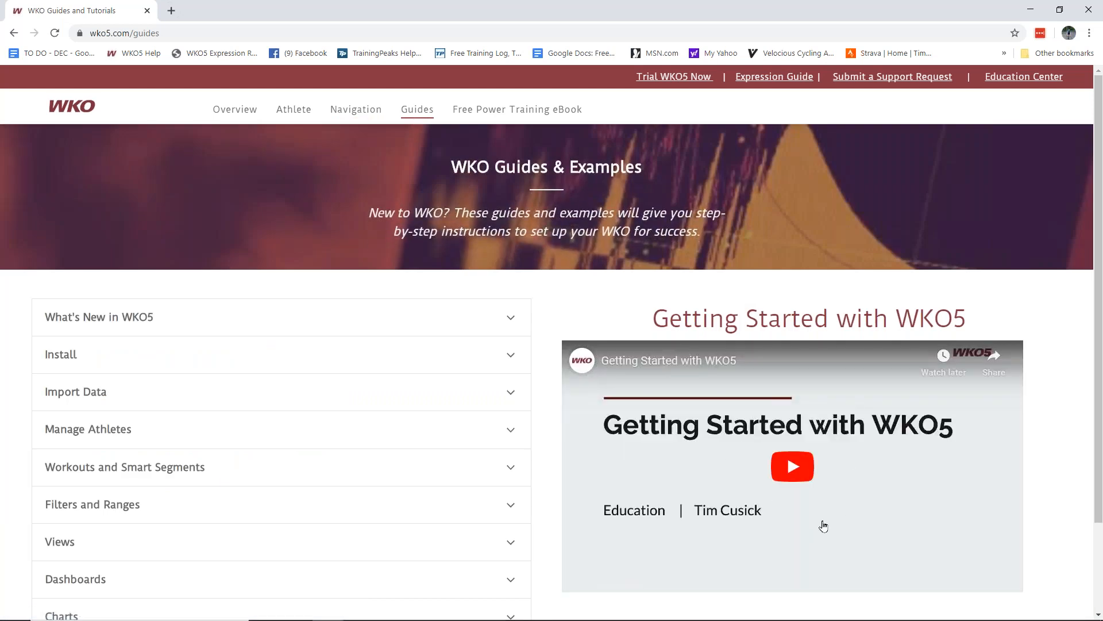
scroll(196, 365, down, 2)
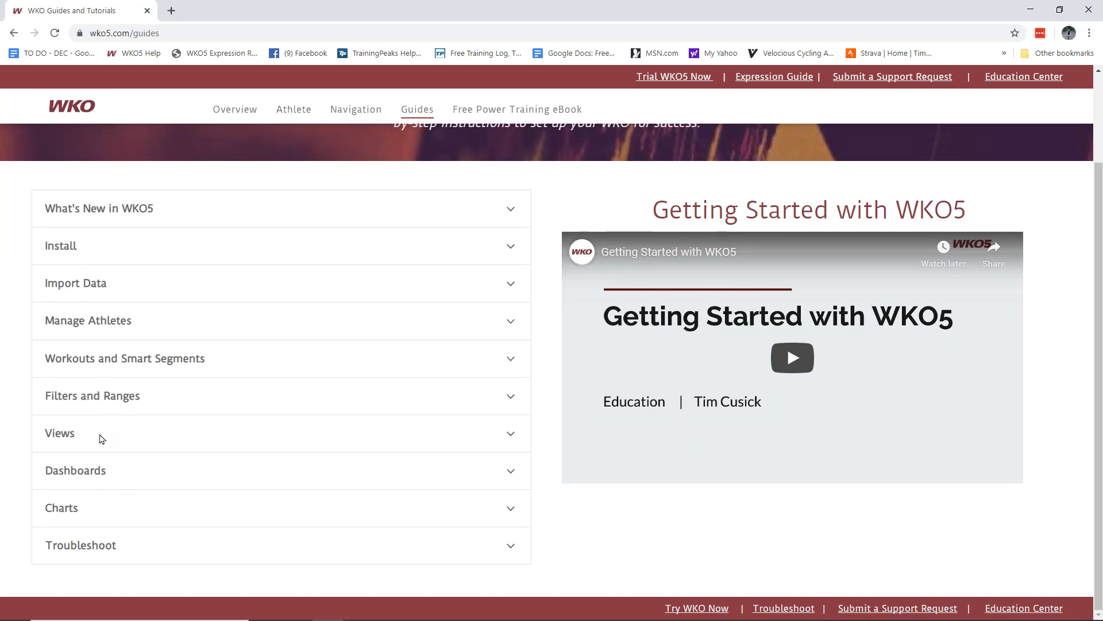
click(511, 439)
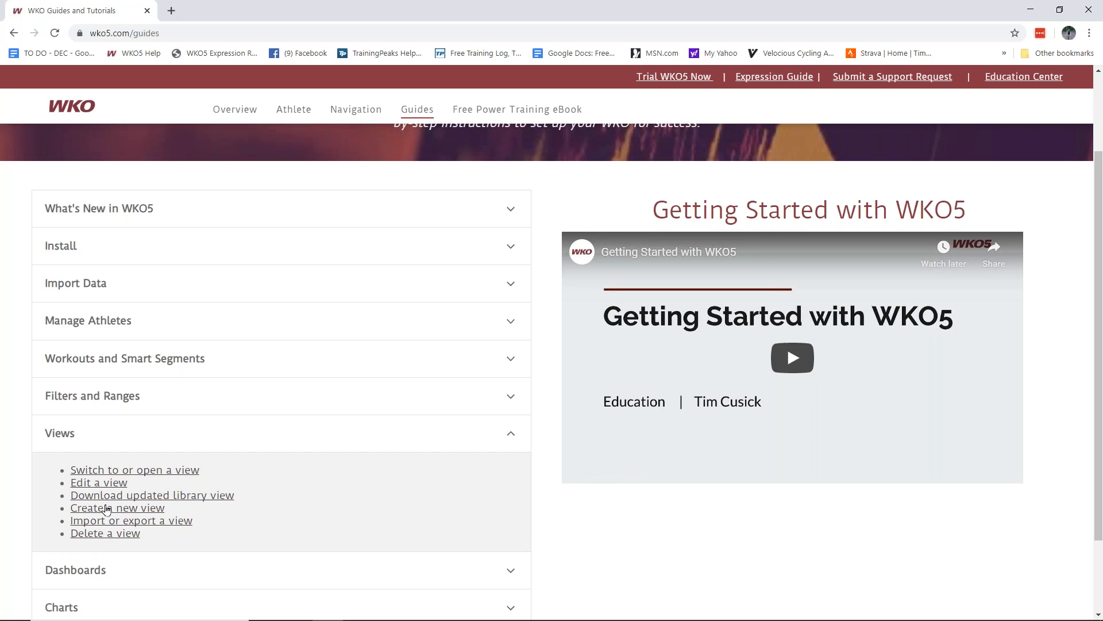
scroll(115, 534, down, 3)
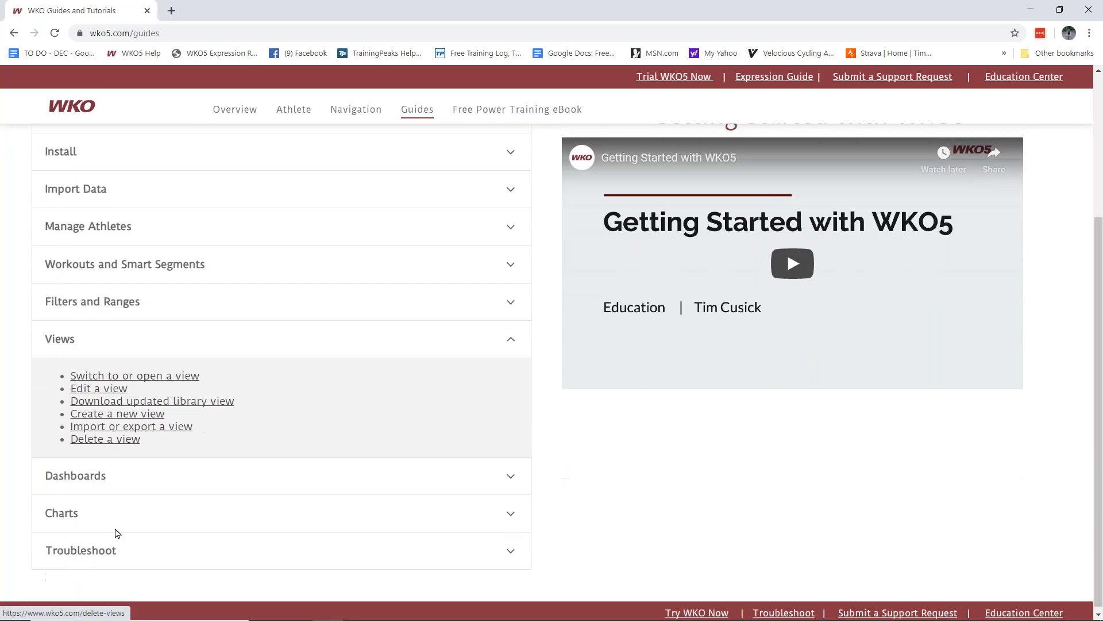
click(92, 470)
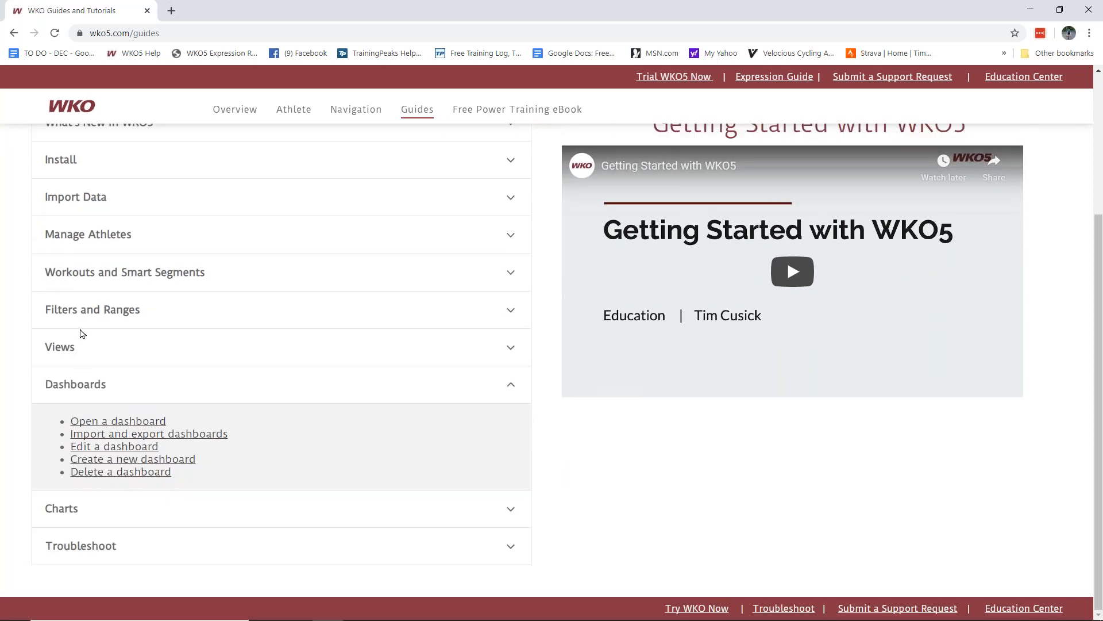
click(81, 270)
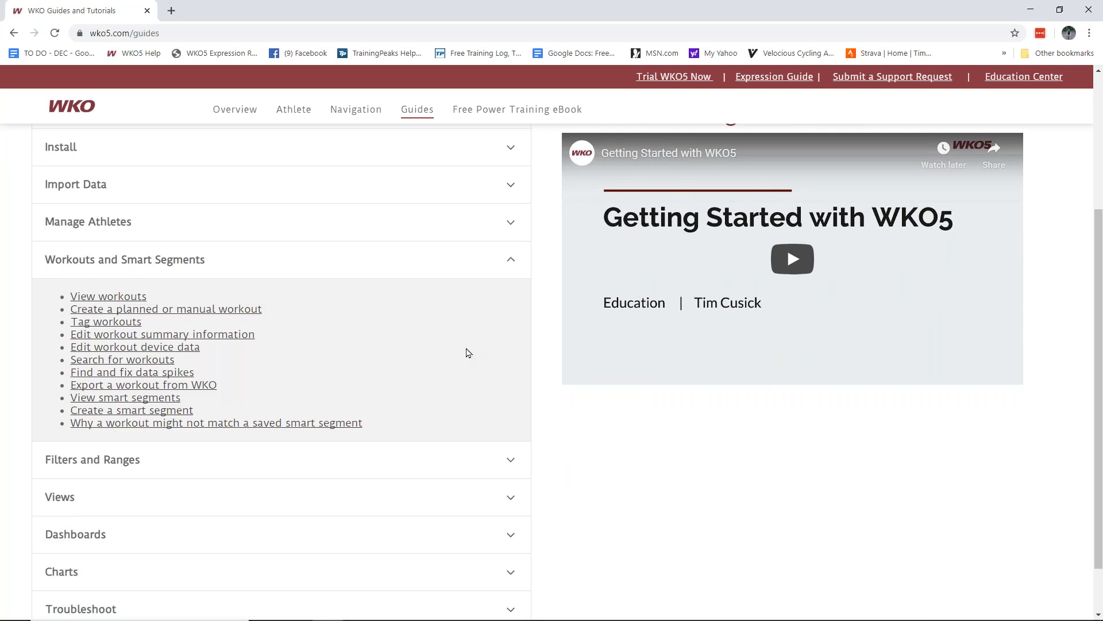
scroll(468, 353, up, 4)
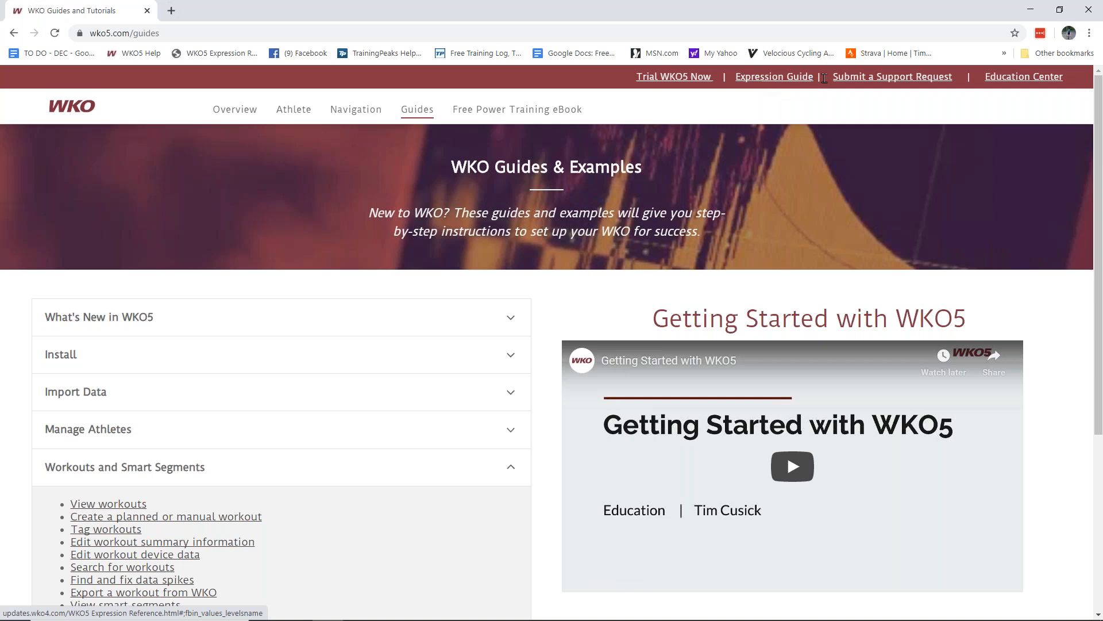
- Open the WKO Education Center, check its "Learn the basics of WKO" page, and return to the Education Center
click(1016, 80)
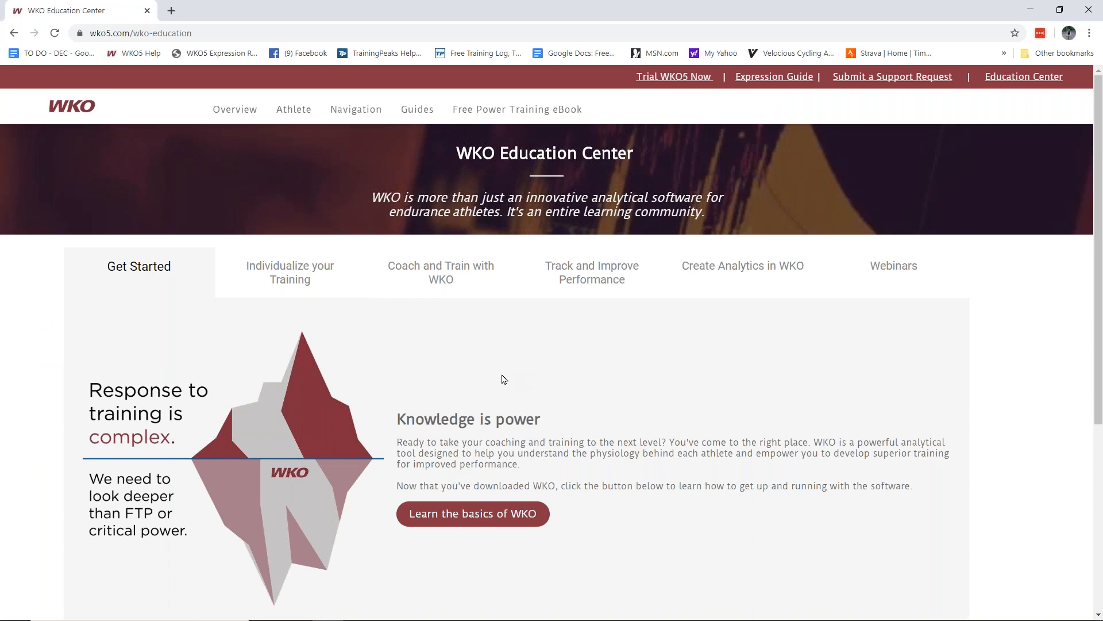
scroll(503, 377, down, 7)
scroll(489, 402, up, 6)
click(467, 476)
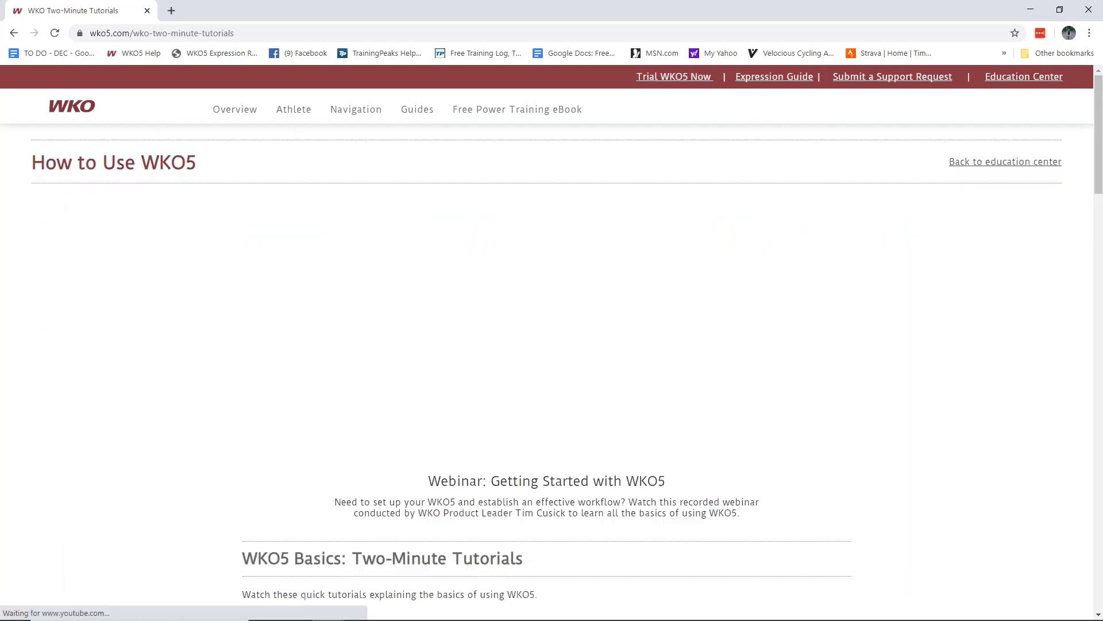
scroll(486, 444, down, 4)
scroll(535, 413, up, 4)
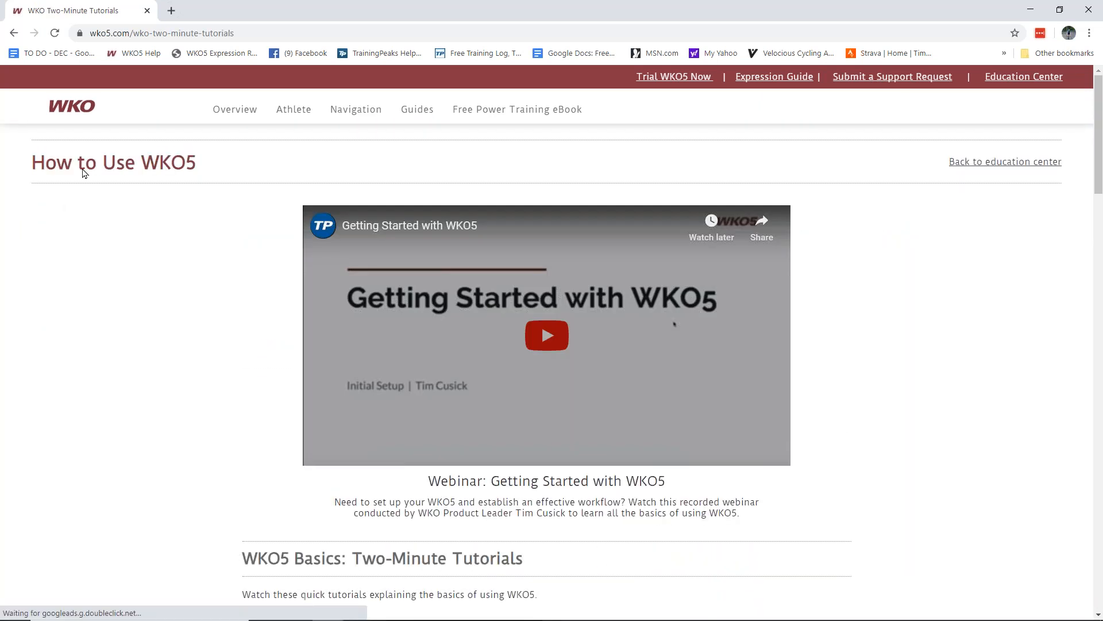
click(12, 33)
- Open the Individualize your Training course page, look through its power duration metrics tutorials, and return to the Education Center
click(283, 266)
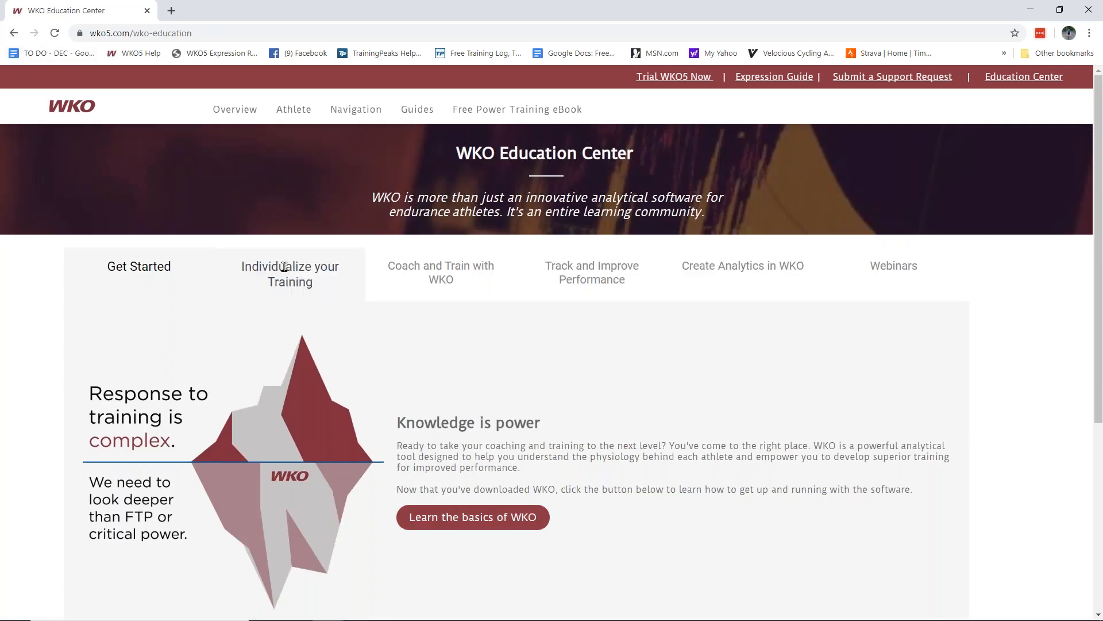
click(517, 507)
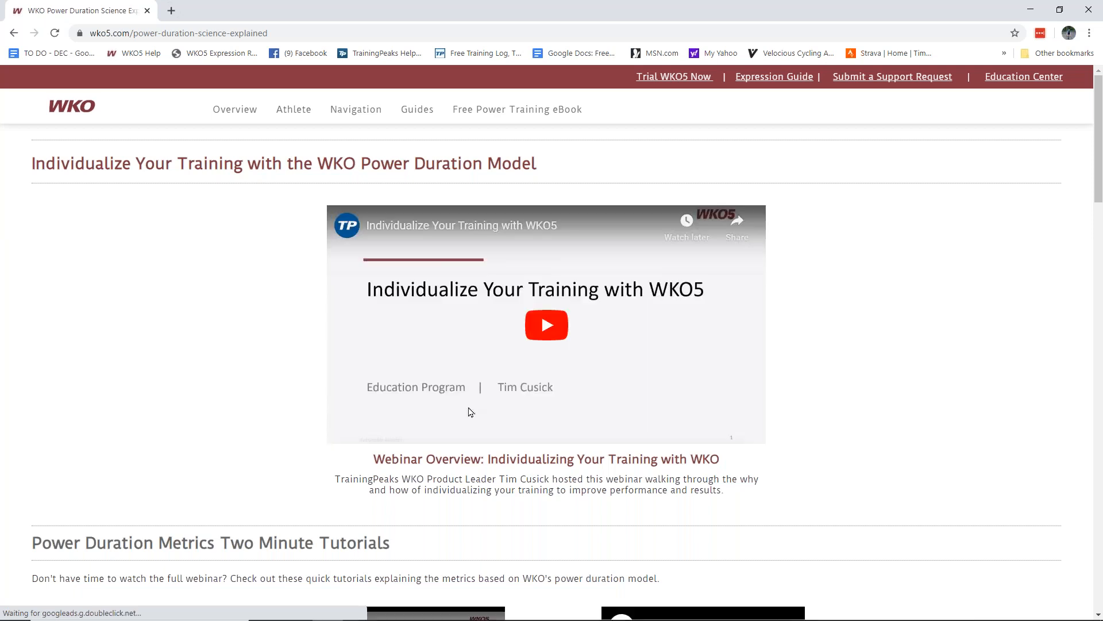
scroll(468, 409, down, 3)
scroll(534, 423, down, 3)
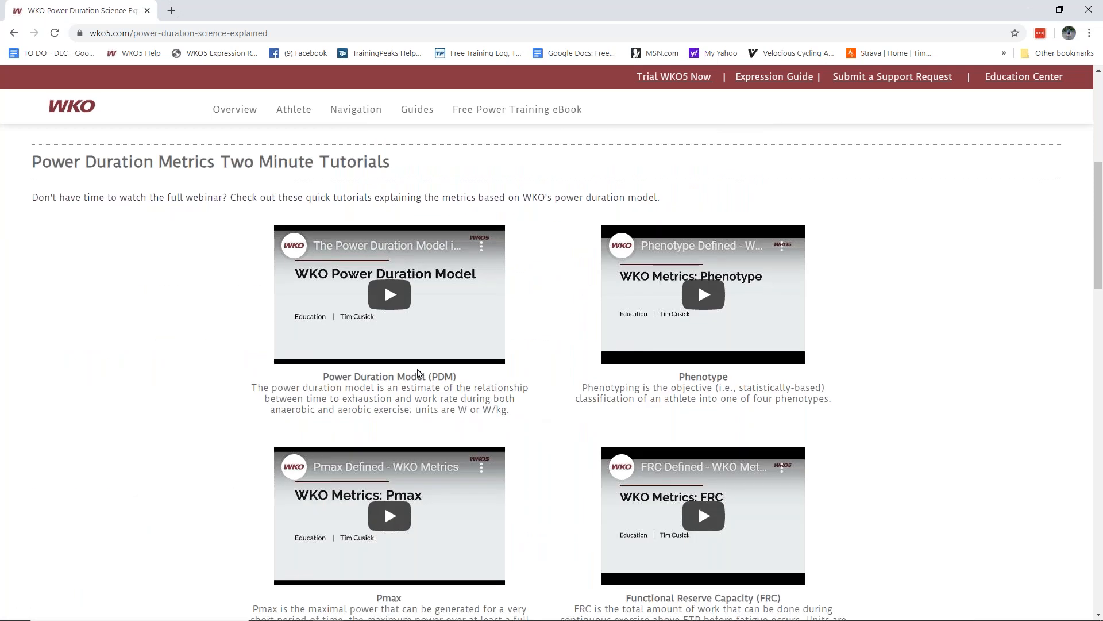
scroll(666, 305, down, 2)
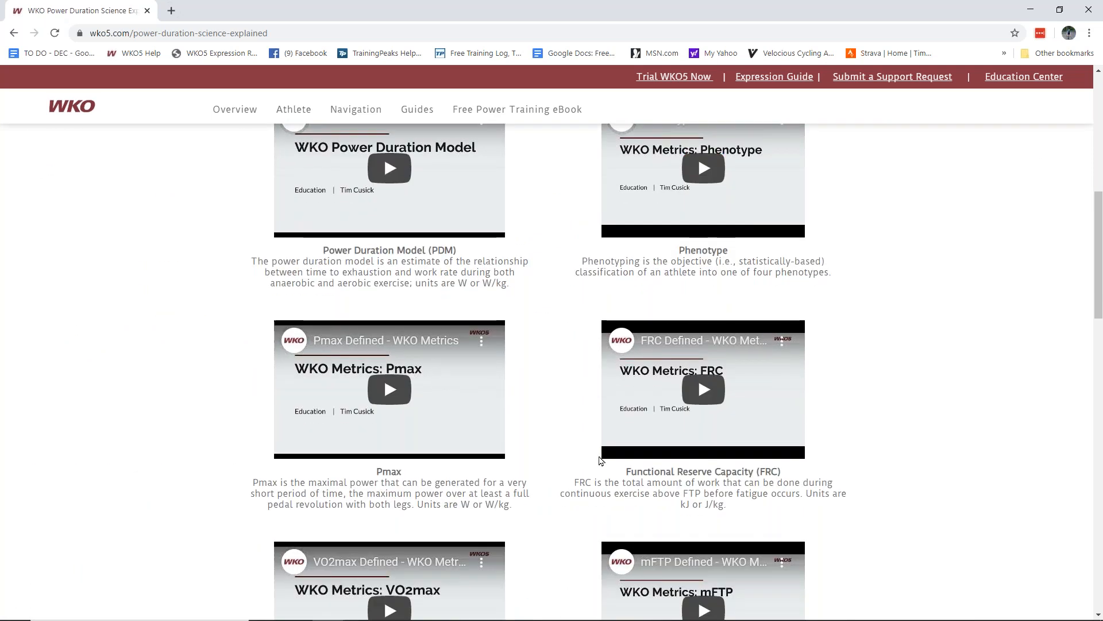
scroll(433, 480, down, 4)
scroll(550, 446, up, 10)
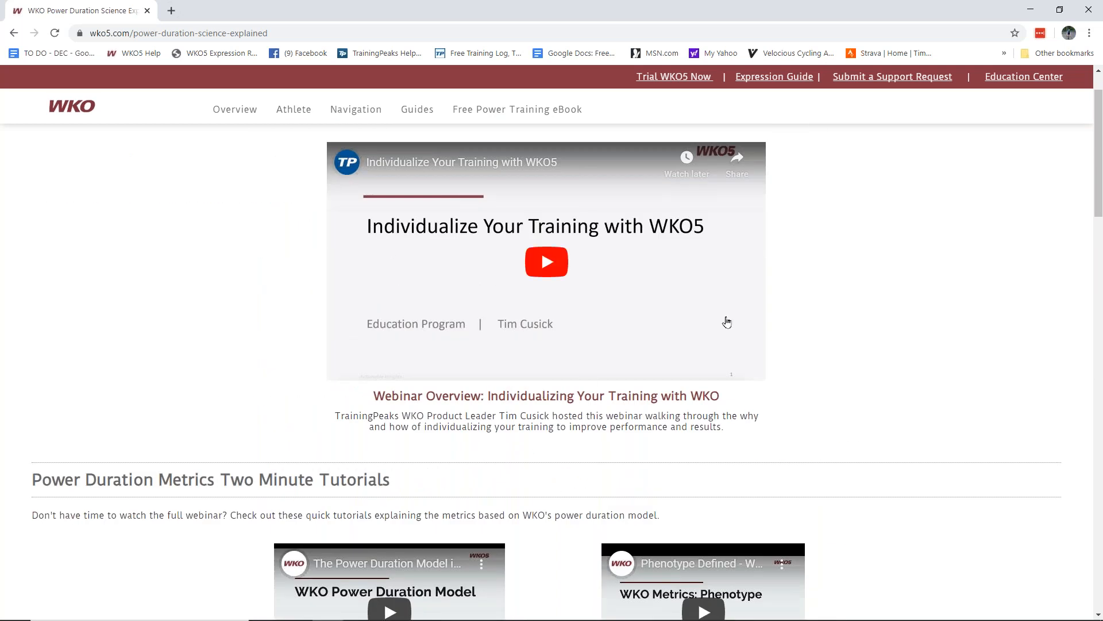
scroll(538, 465, down, 4)
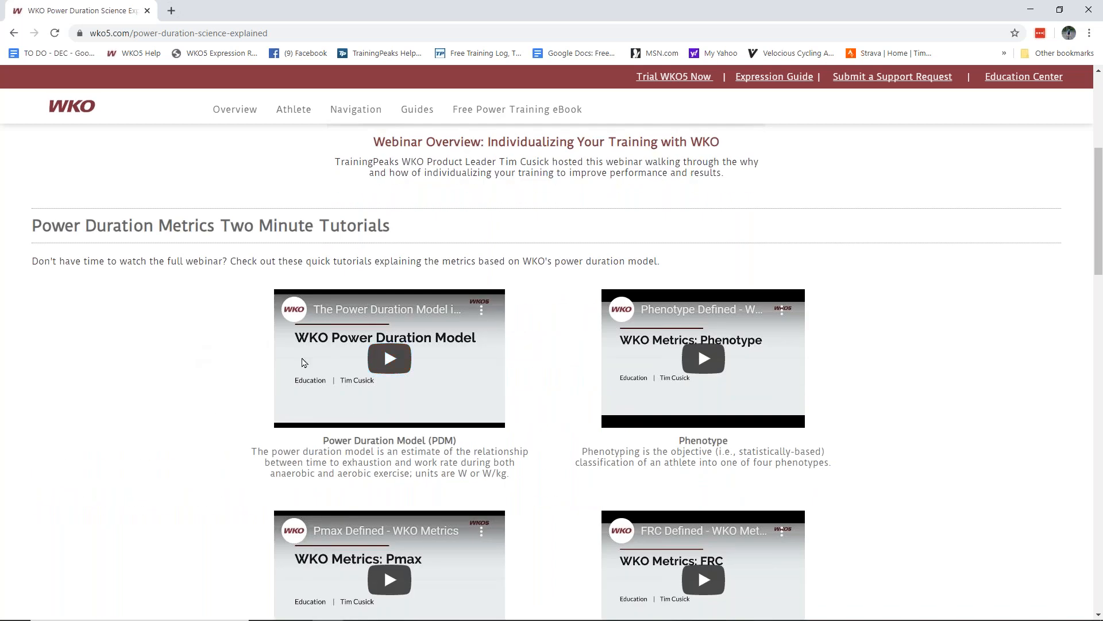
scroll(549, 517, up, 5)
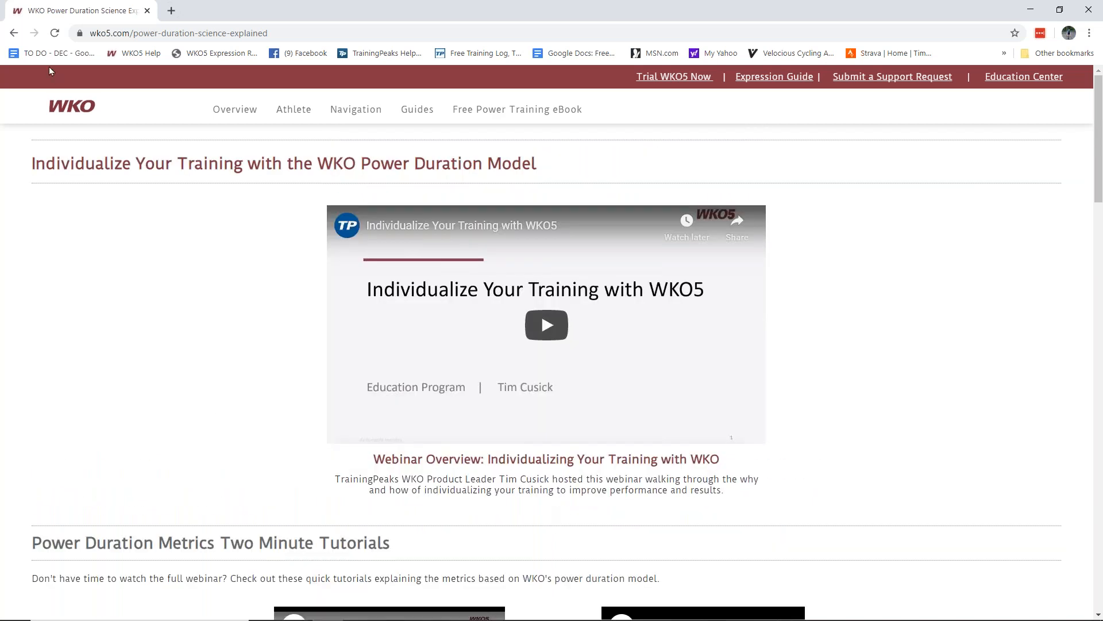
click(15, 33)
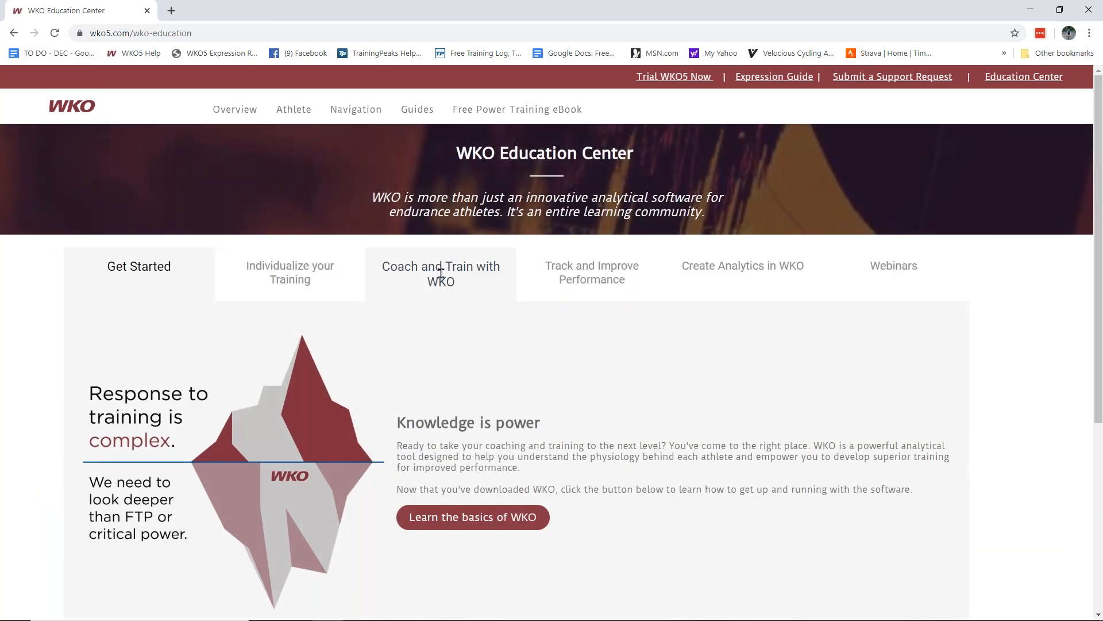
- Open "The WKO process" under Coach and Train with WKO, review the six video lessons, and return to the Education Center
click(440, 272)
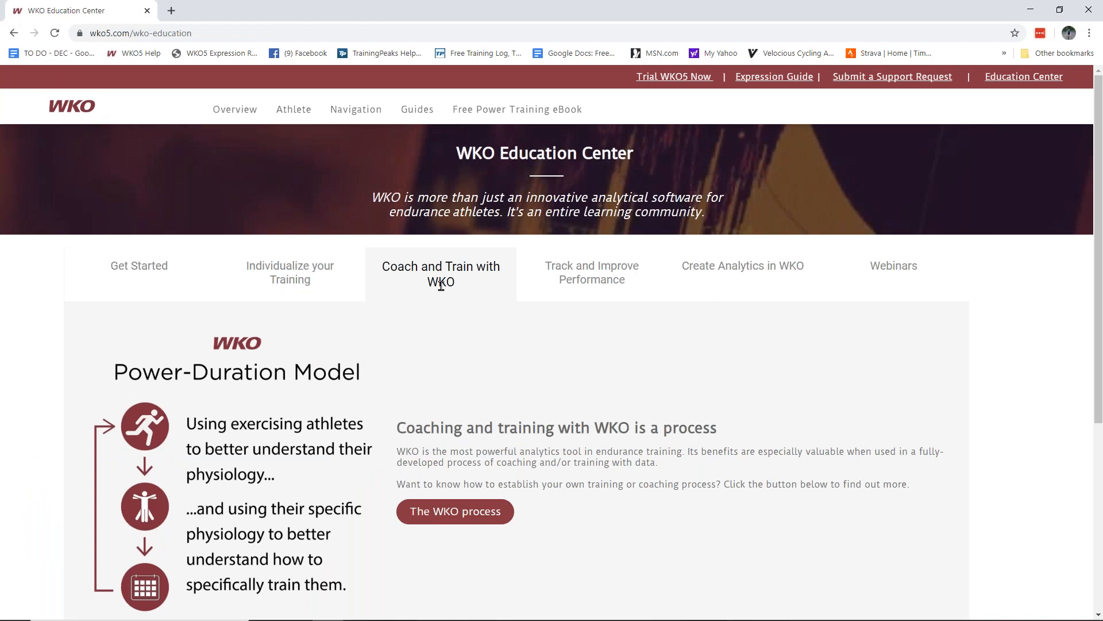
click(459, 512)
scroll(639, 401, down, 6)
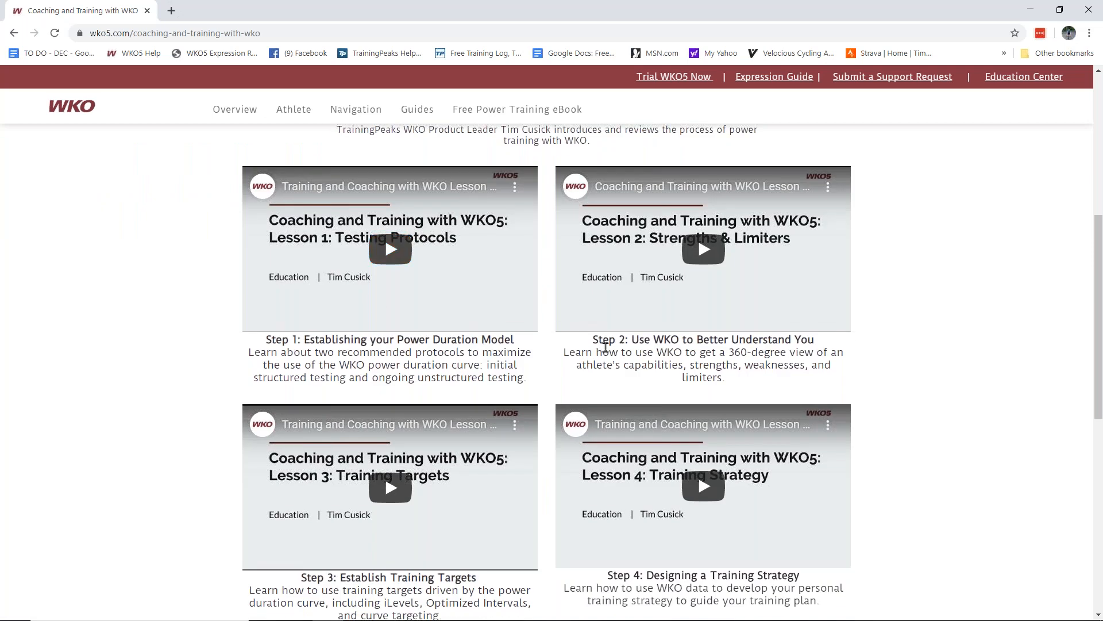
scroll(605, 348, down, 5)
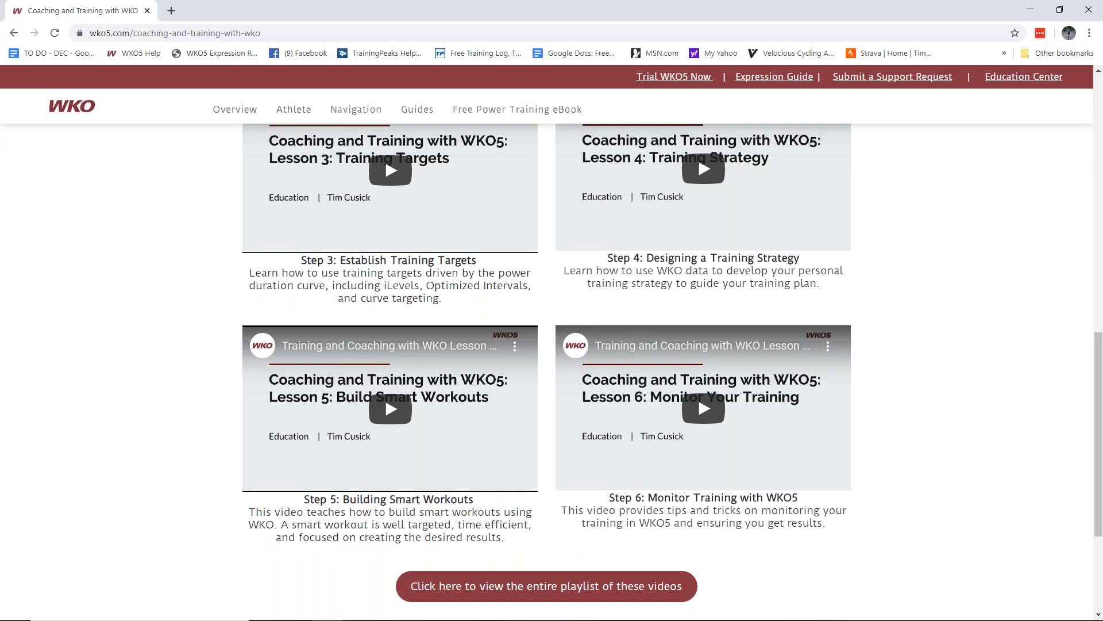
scroll(552, 368, up, 10)
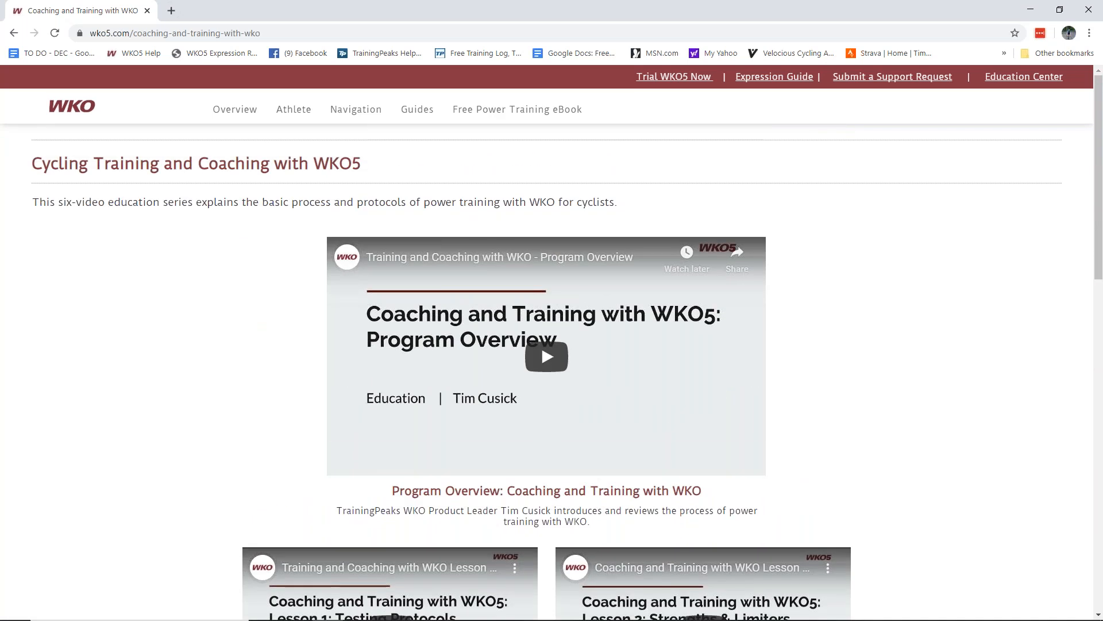
click(15, 33)
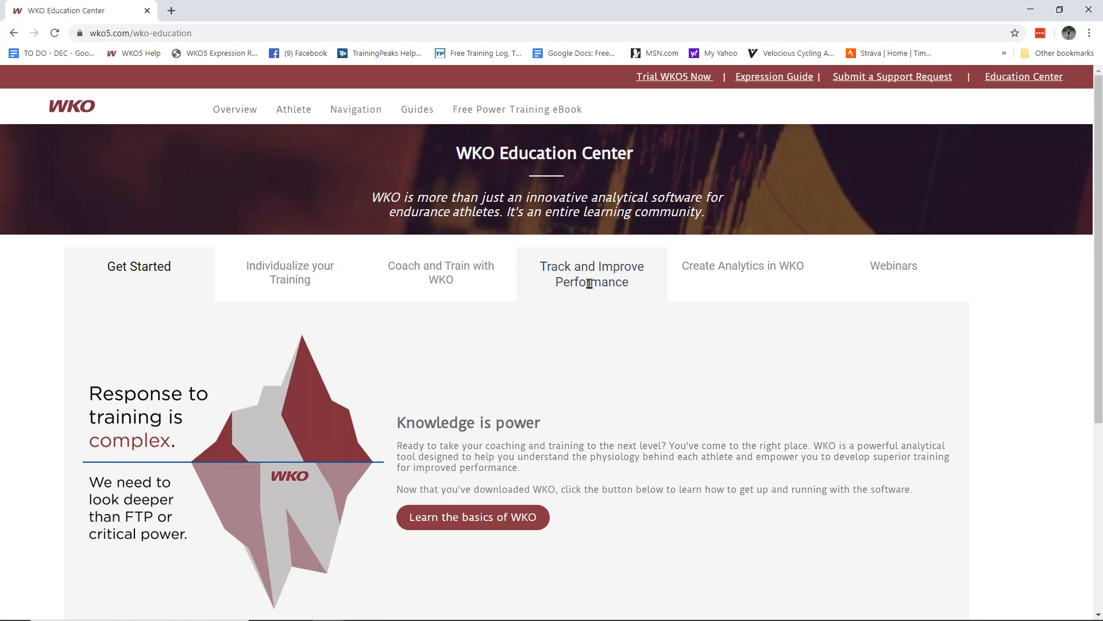
- View the Track and Improve Performance and Create Analytics in WKO topics in the Education Center
click(590, 282)
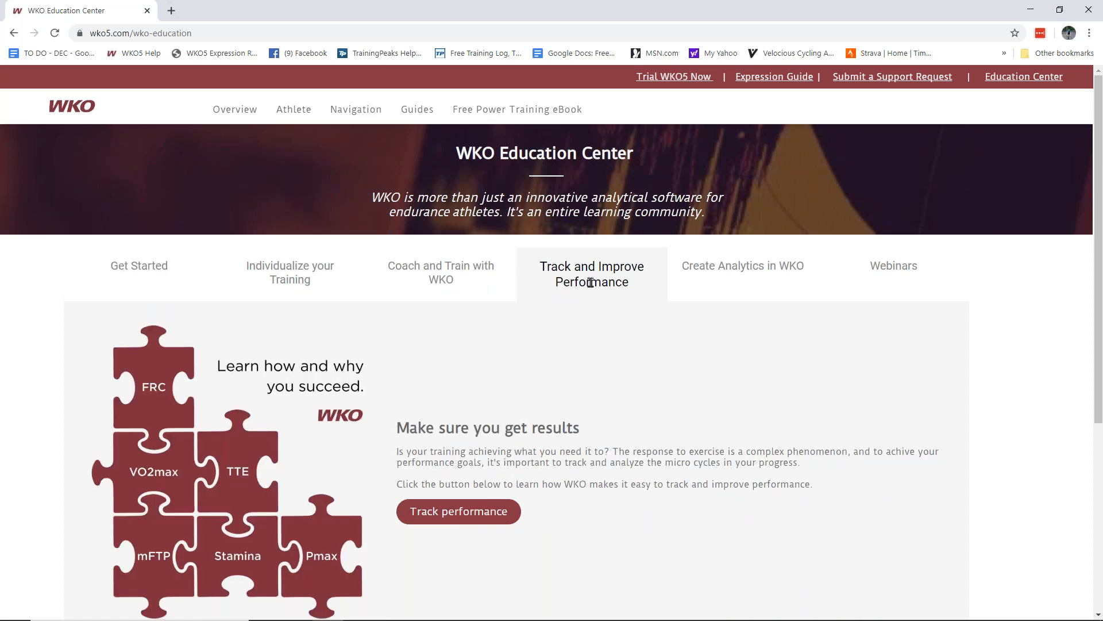
click(726, 284)
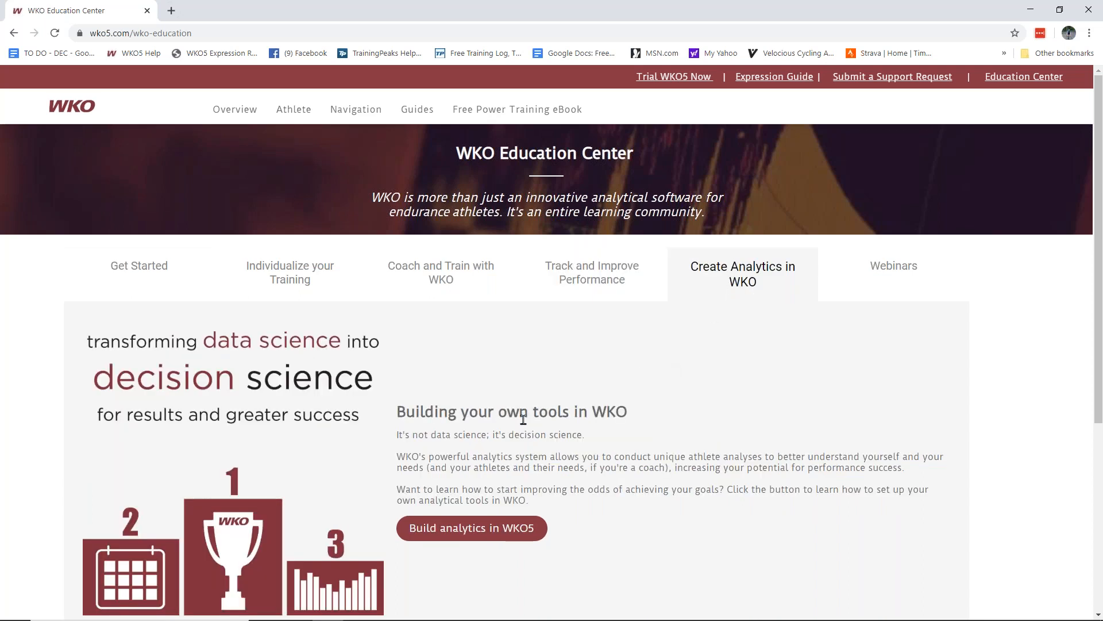
- Open the "Build analytics in WKO5" page, review its chart-building webinar and analytics tutorials, and open the help site's Overview page
click(484, 527)
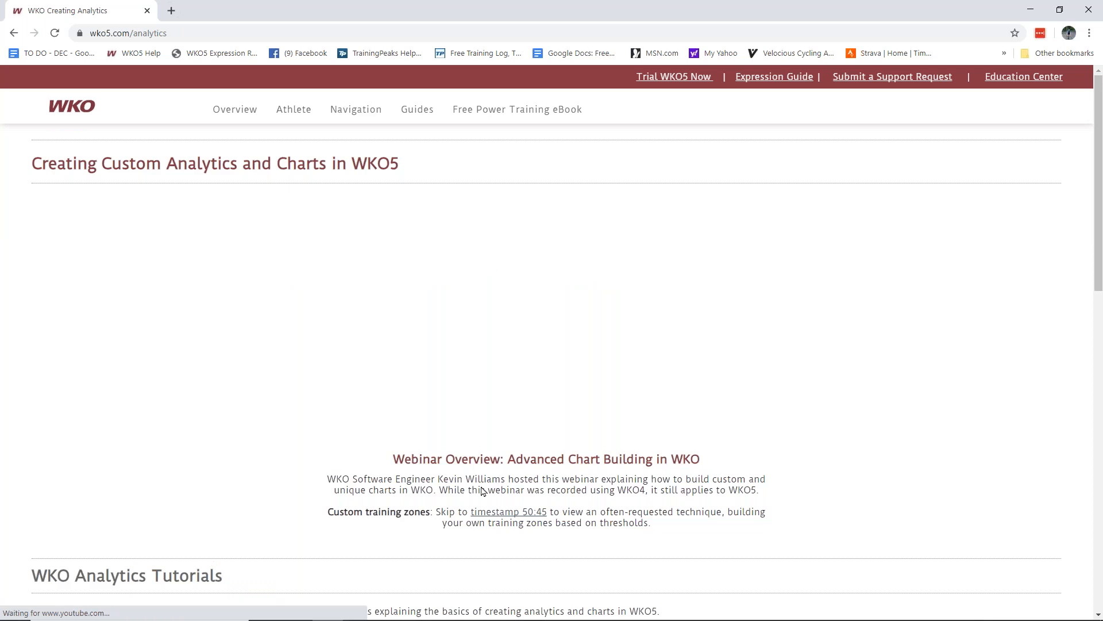
scroll(611, 231, down, 3)
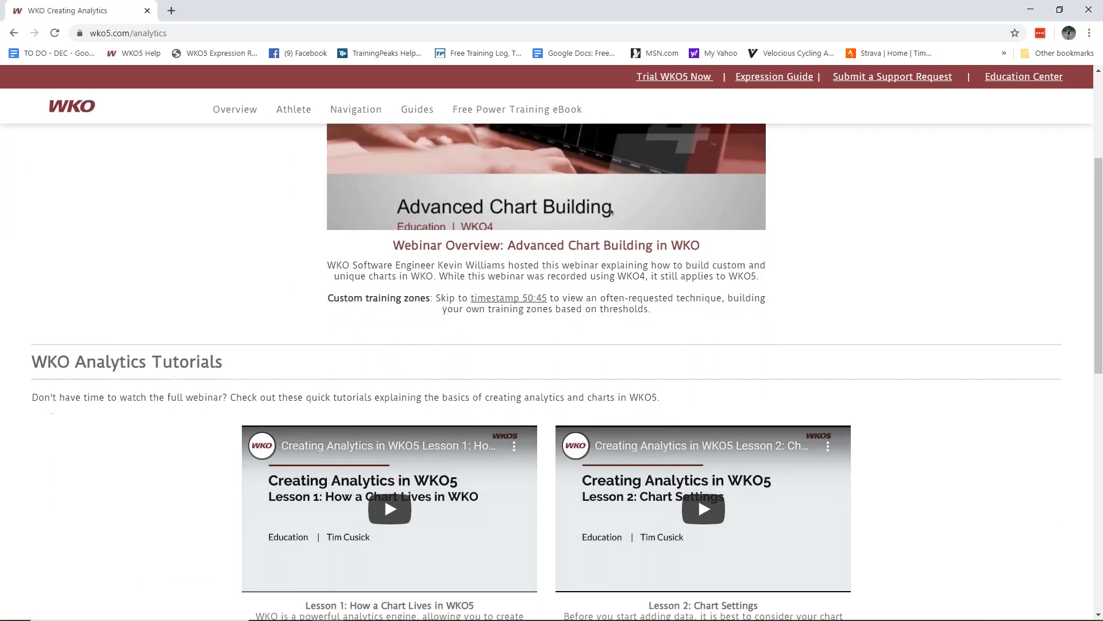
scroll(611, 231, down, 5)
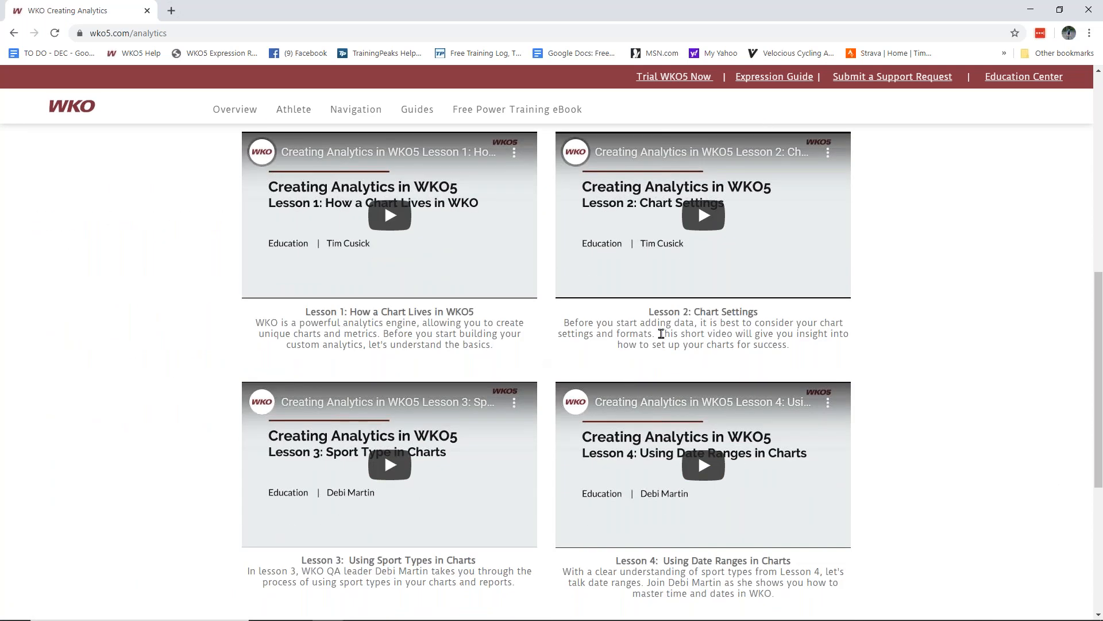
scroll(543, 408, down, 5)
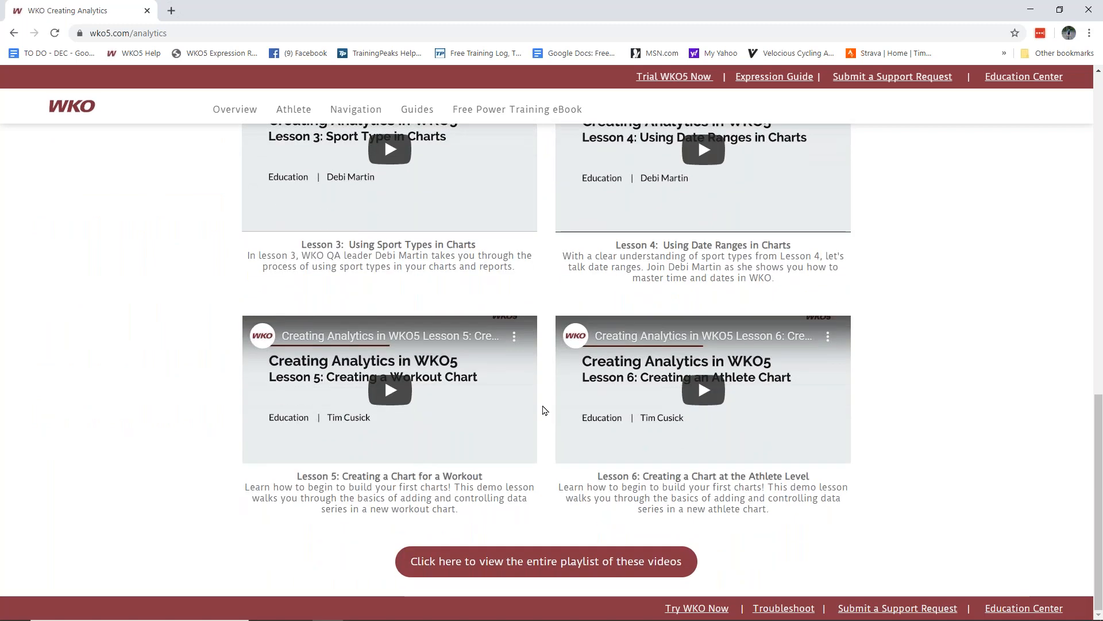
scroll(545, 410, up, 10)
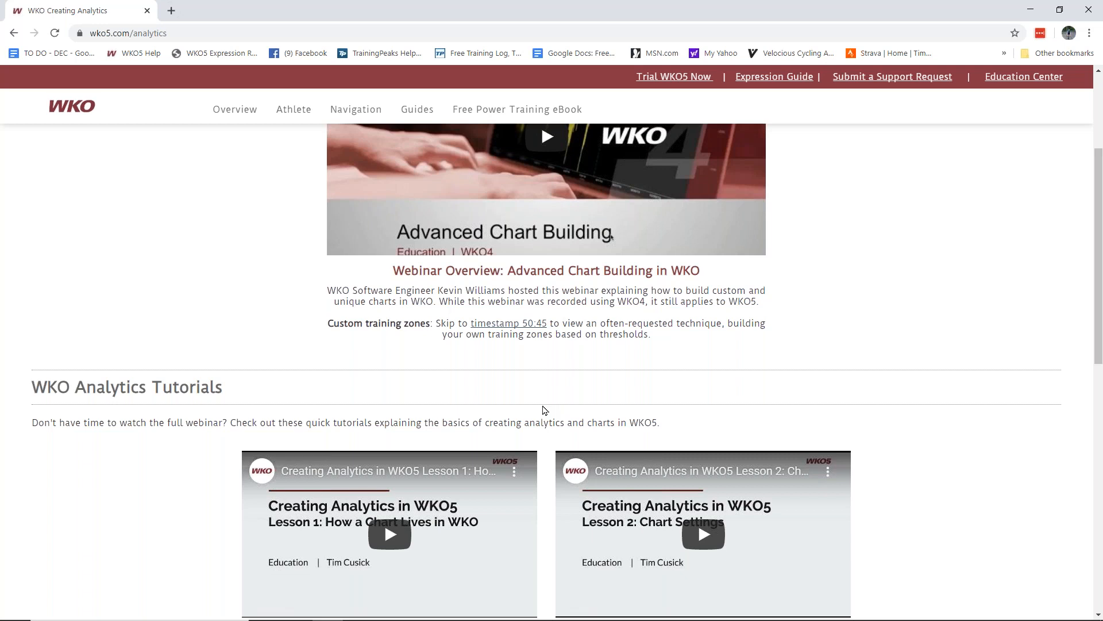
scroll(573, 365, up, 3)
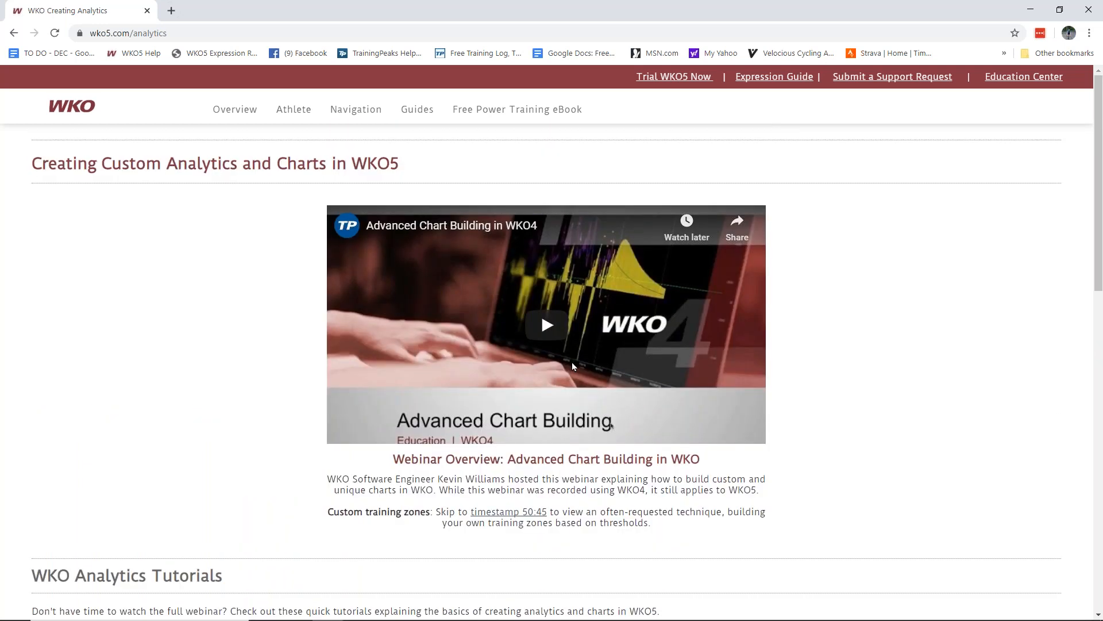
click(235, 110)
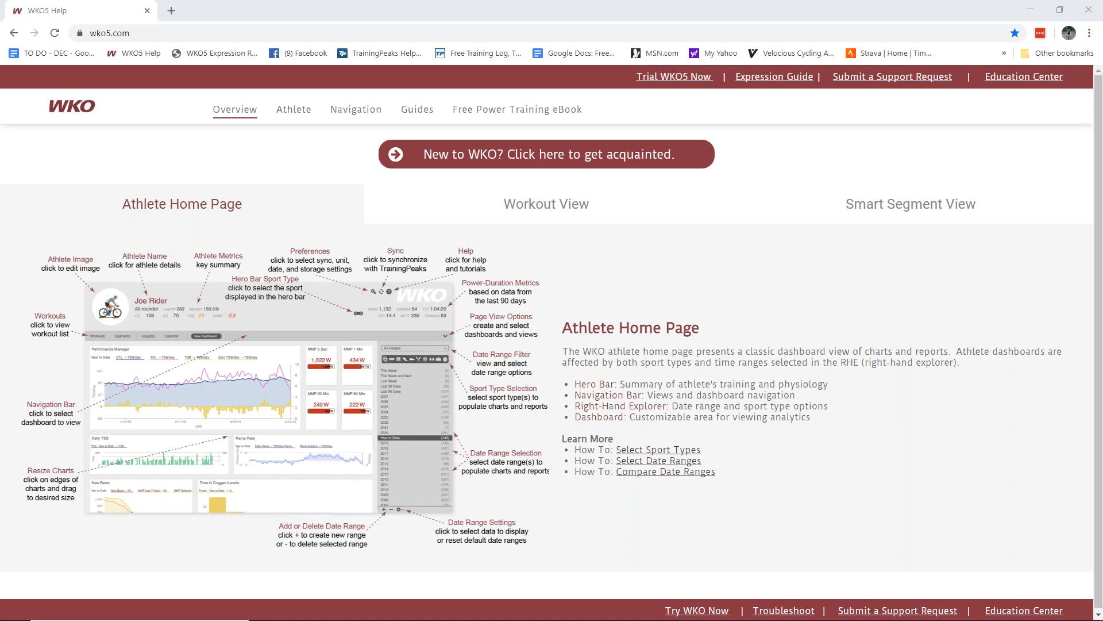
- Switch to WKO5 and start adding an existing chart to the Intervals dashboard, listing All Charts as the source
click(545, 608)
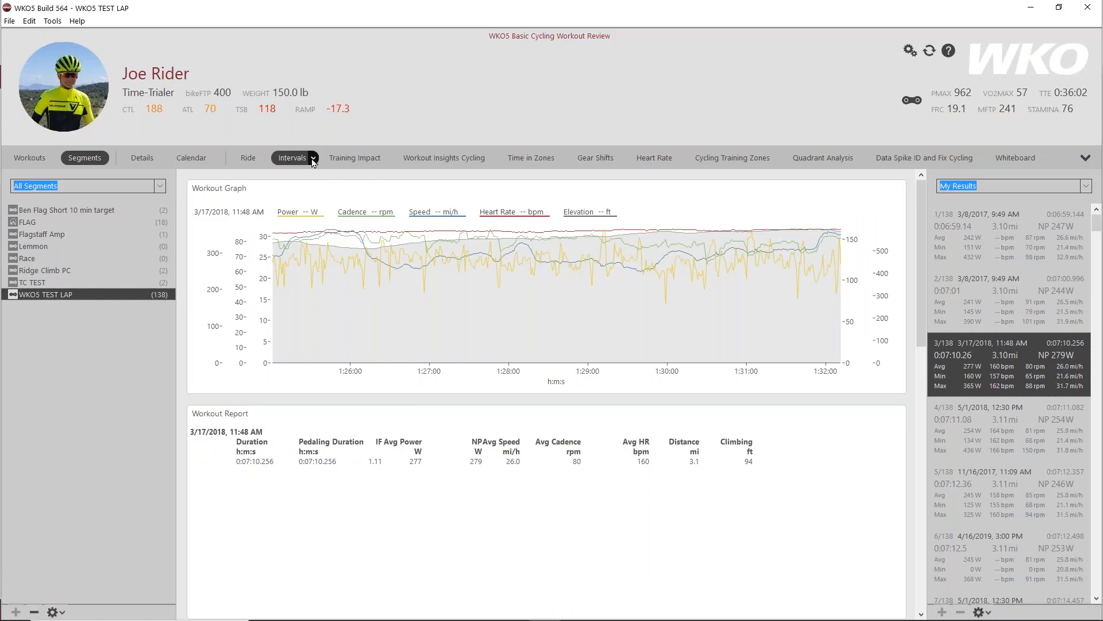
click(314, 159)
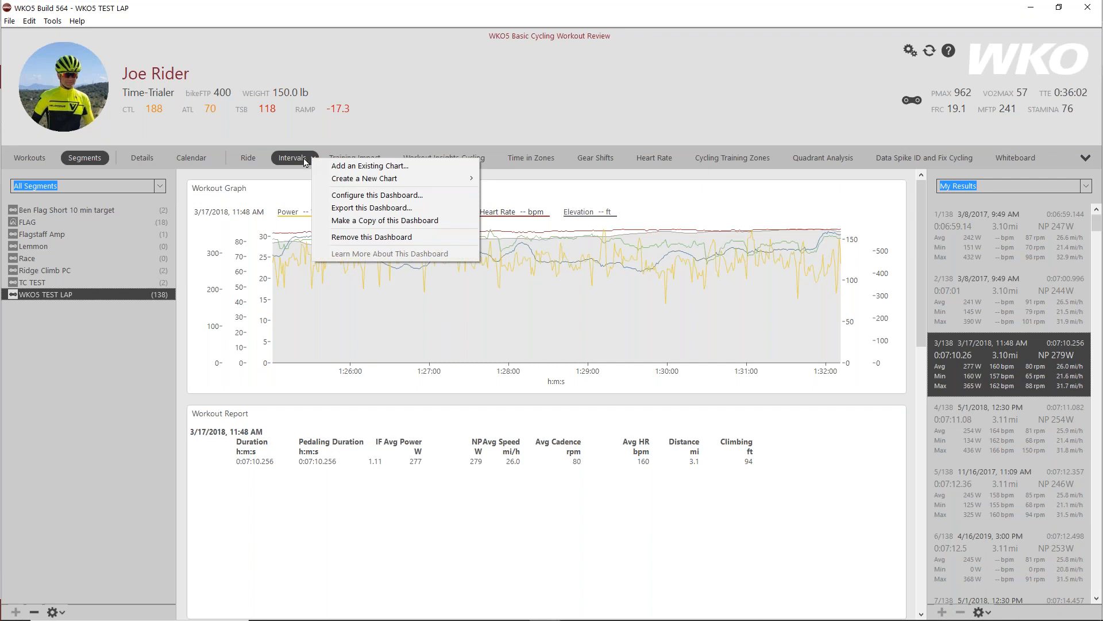
click(344, 167)
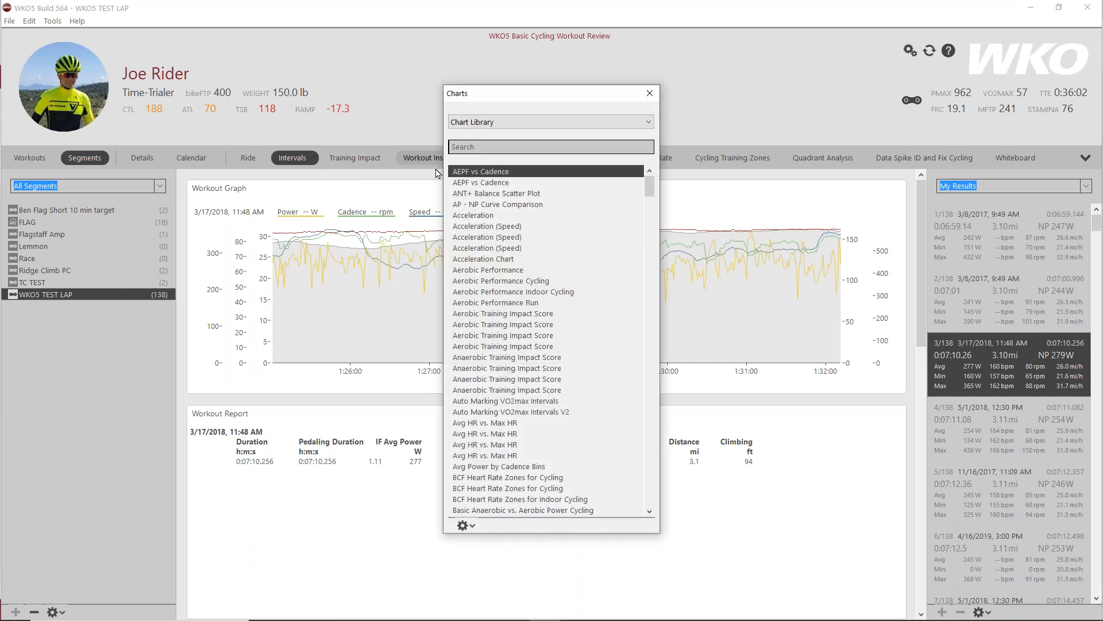
click(466, 125)
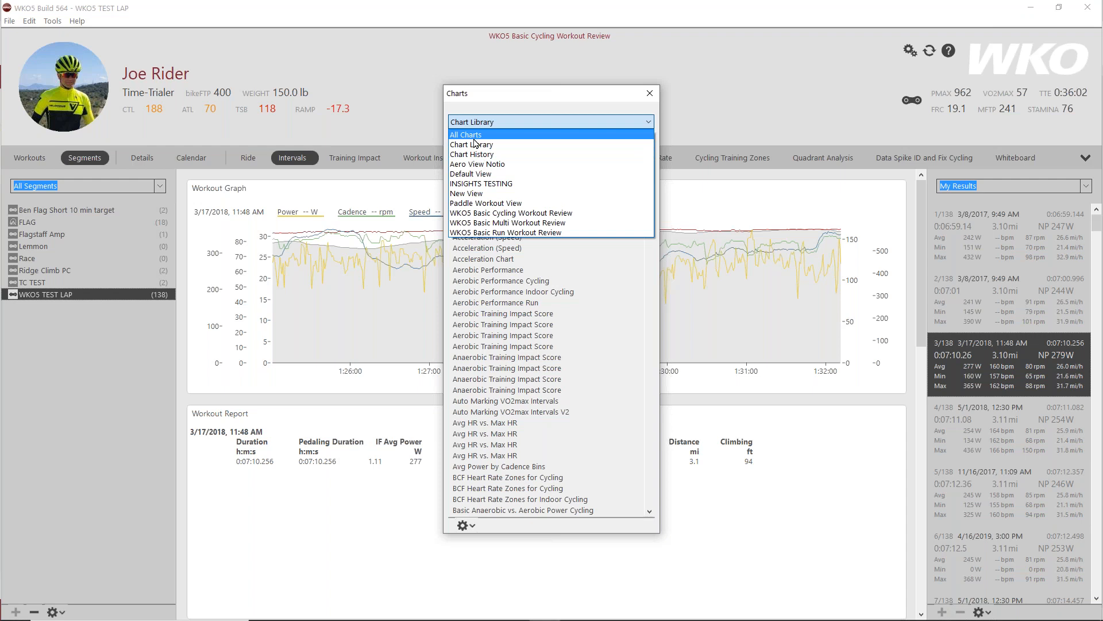
click(473, 136)
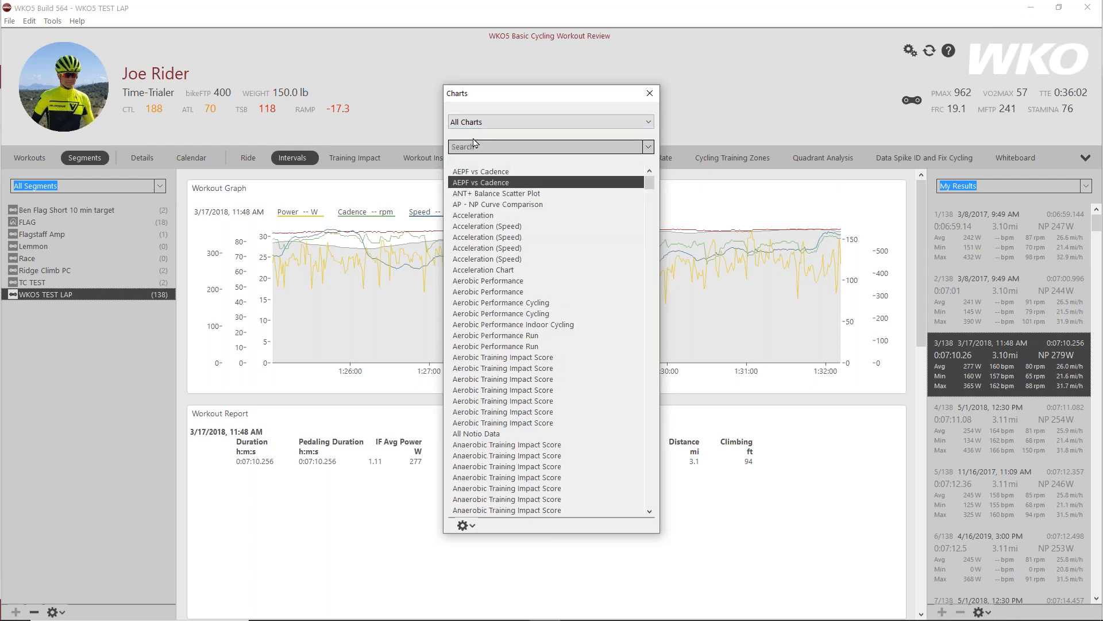
click(477, 148)
text(Tim)
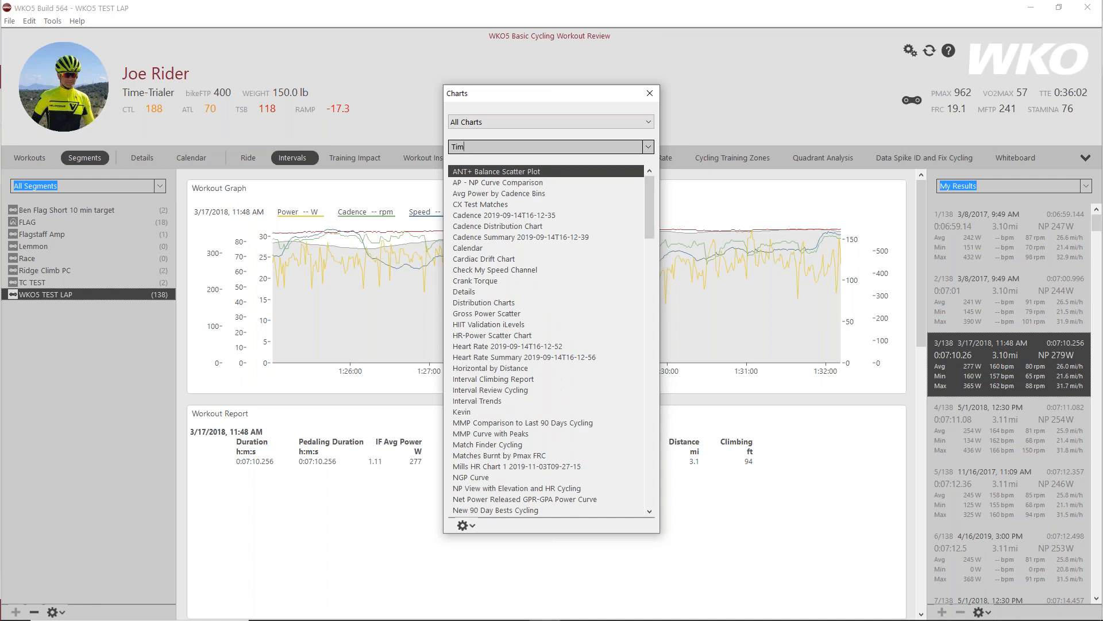
key(BackSpace)
key(BackSpace)
key(BackSpace)
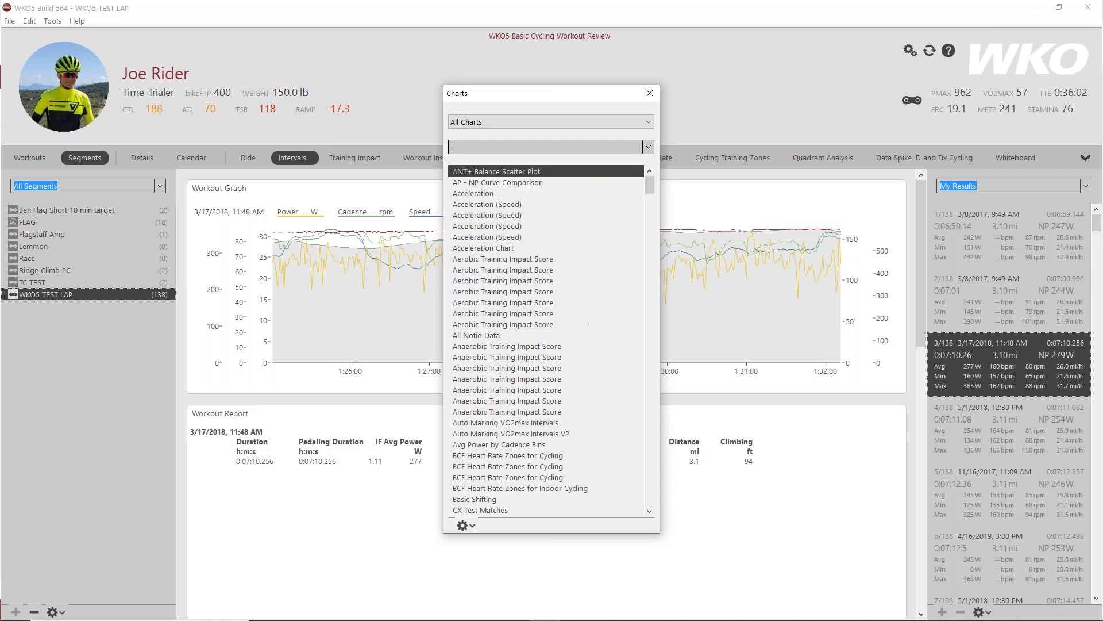
- Search the charts for "cadence", add the AEPF vs Cadence chart to the Intervals dashboard, and check it among the dashboard's charts
text(cadence)
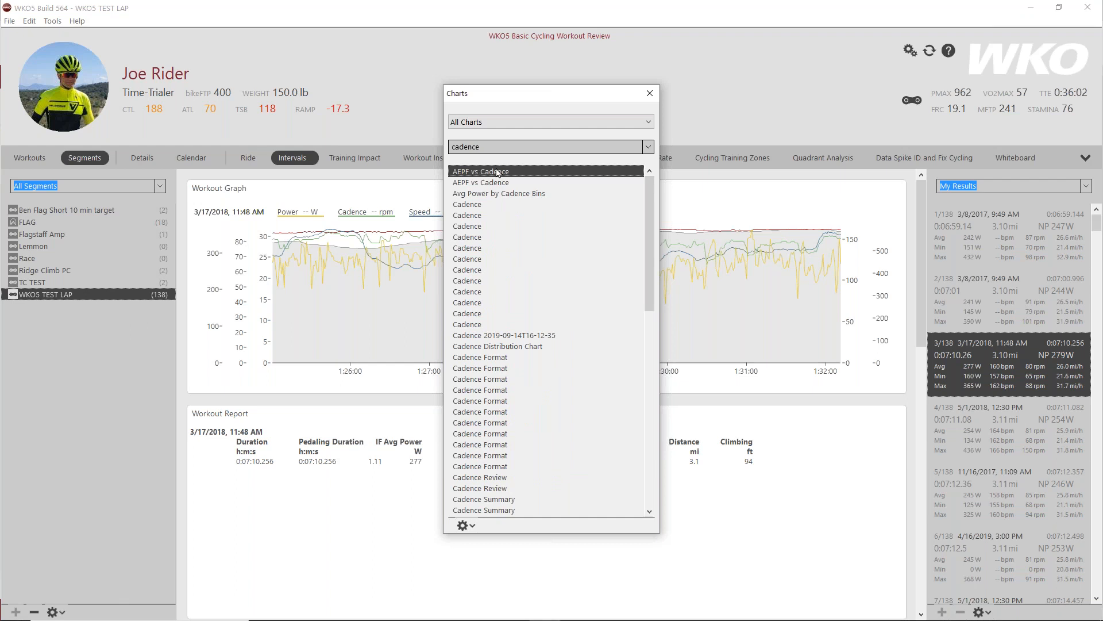
click(651, 99)
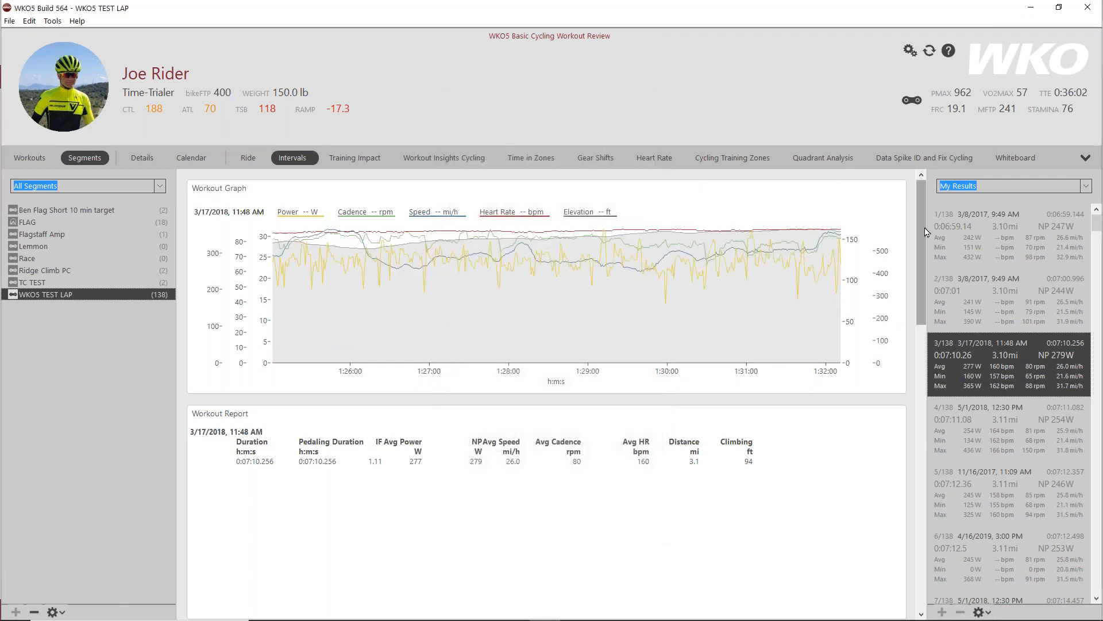
scroll(929, 254, down, 2)
scroll(929, 253, down, 15)
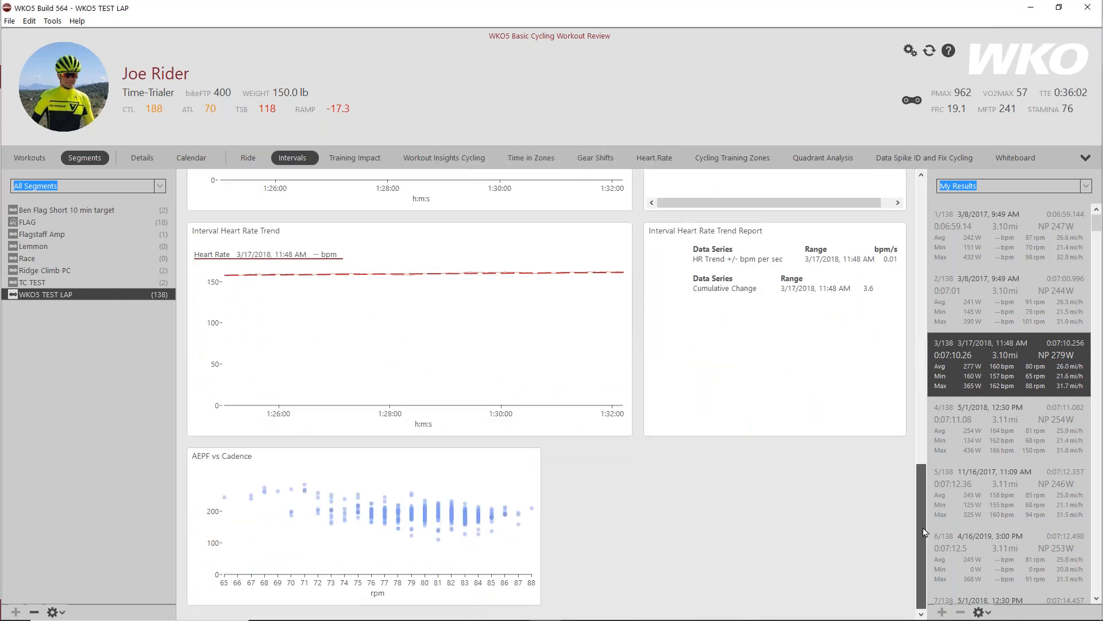